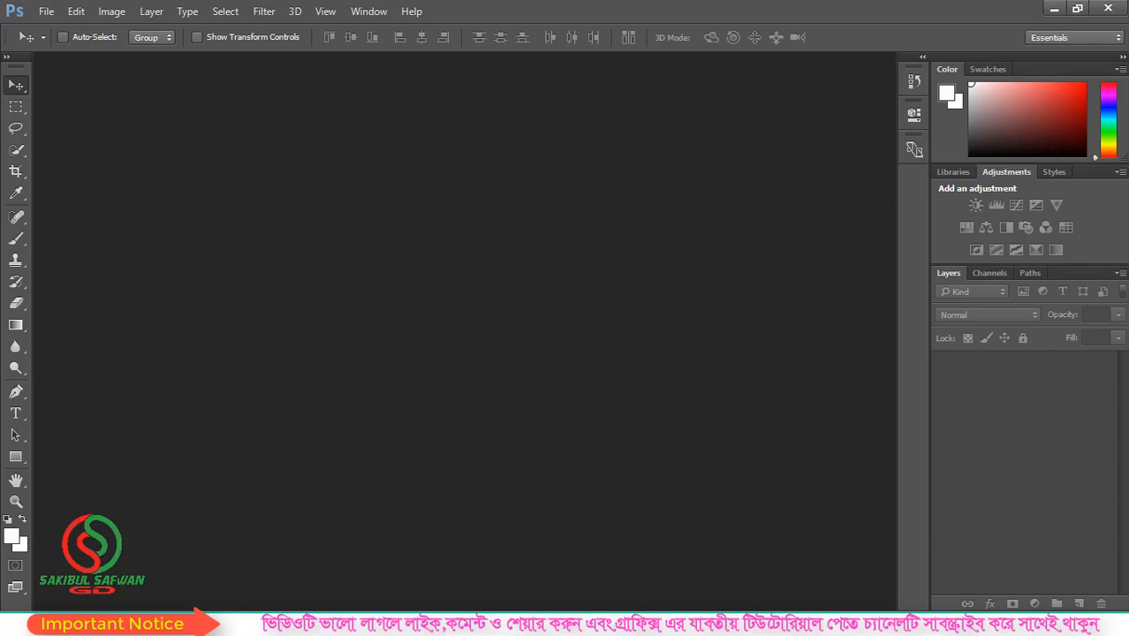
- Open large-2479-s-classsaloon.jpg from the download image folder in Photoshop and duplicate its Background layer
left_click(305, 624)
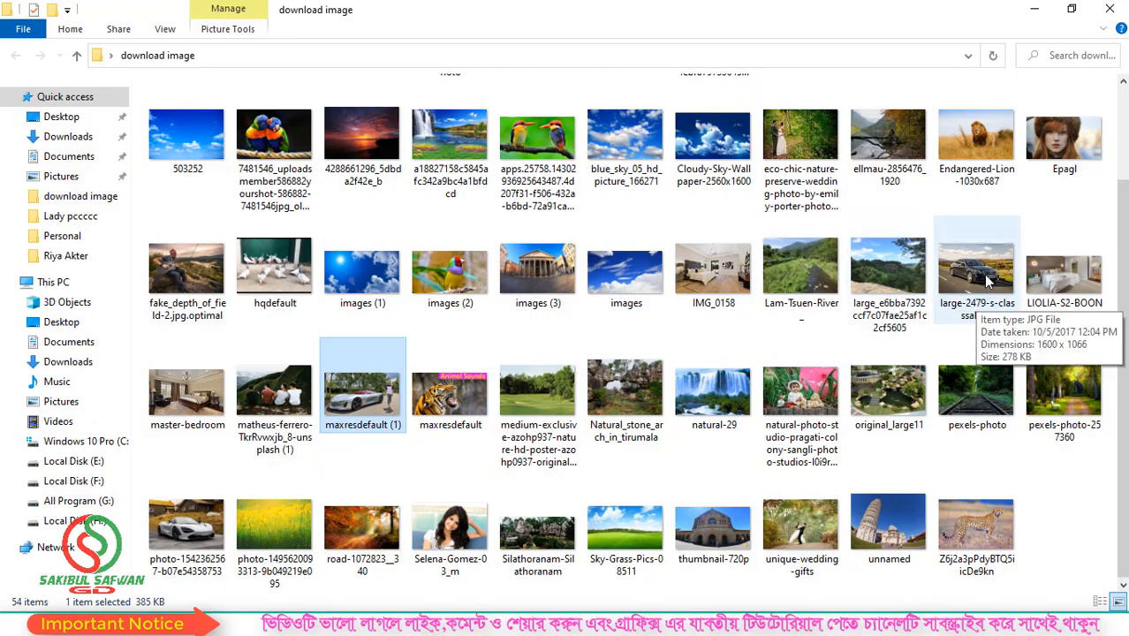
left_click_drag(988, 278, 417, 358)
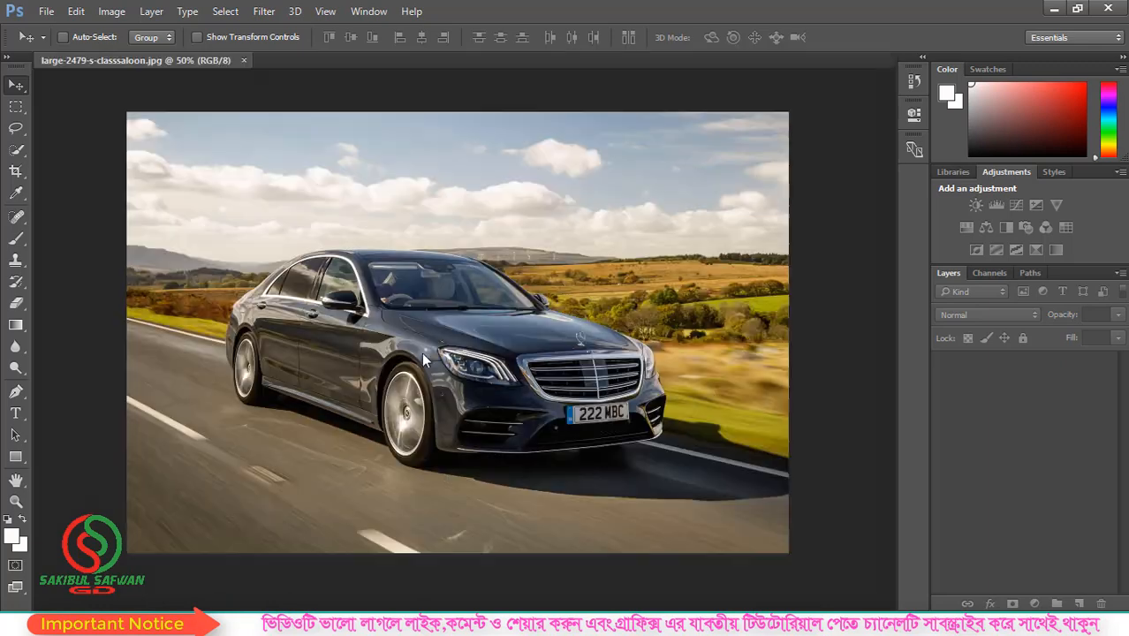
scroll(250, 365, "up", 1)
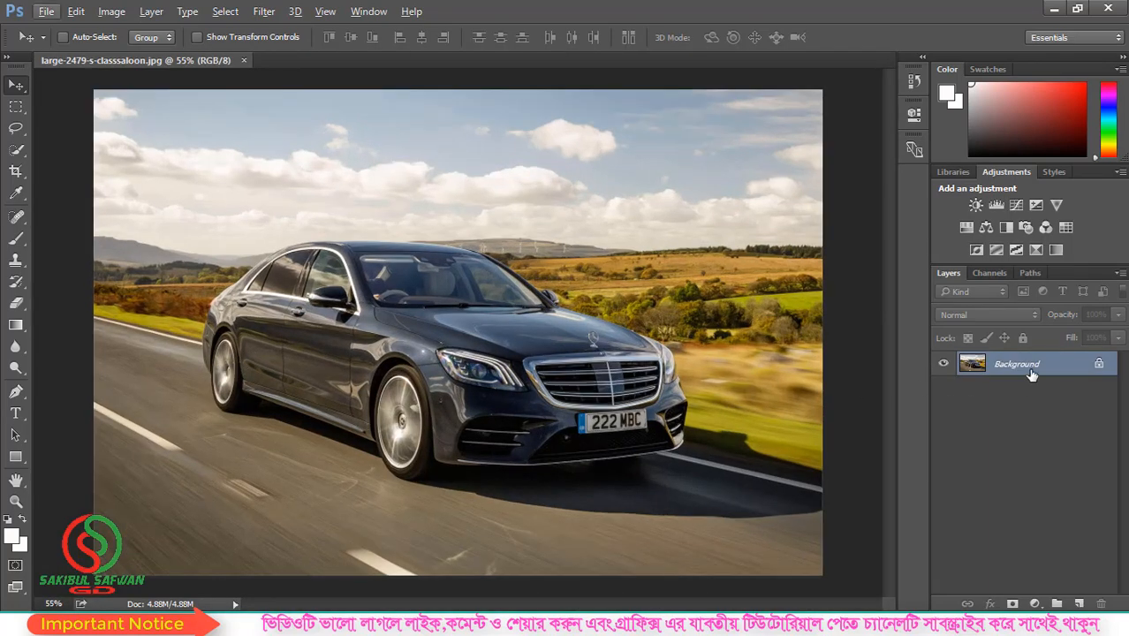
left_click_drag(1036, 375, 1080, 605)
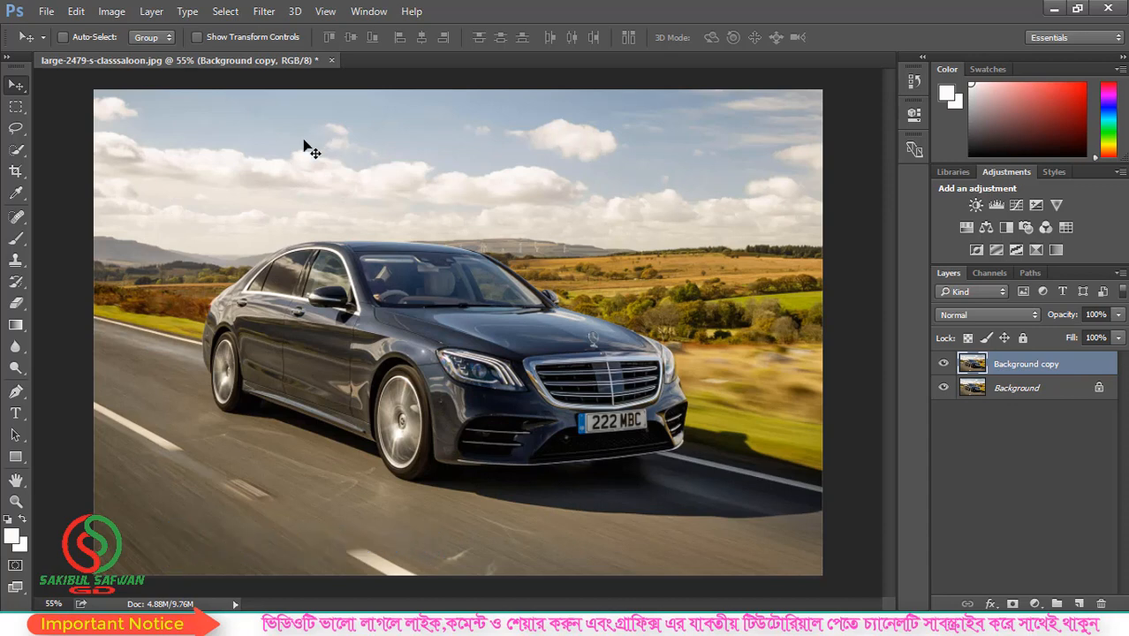
left_click(264, 11)
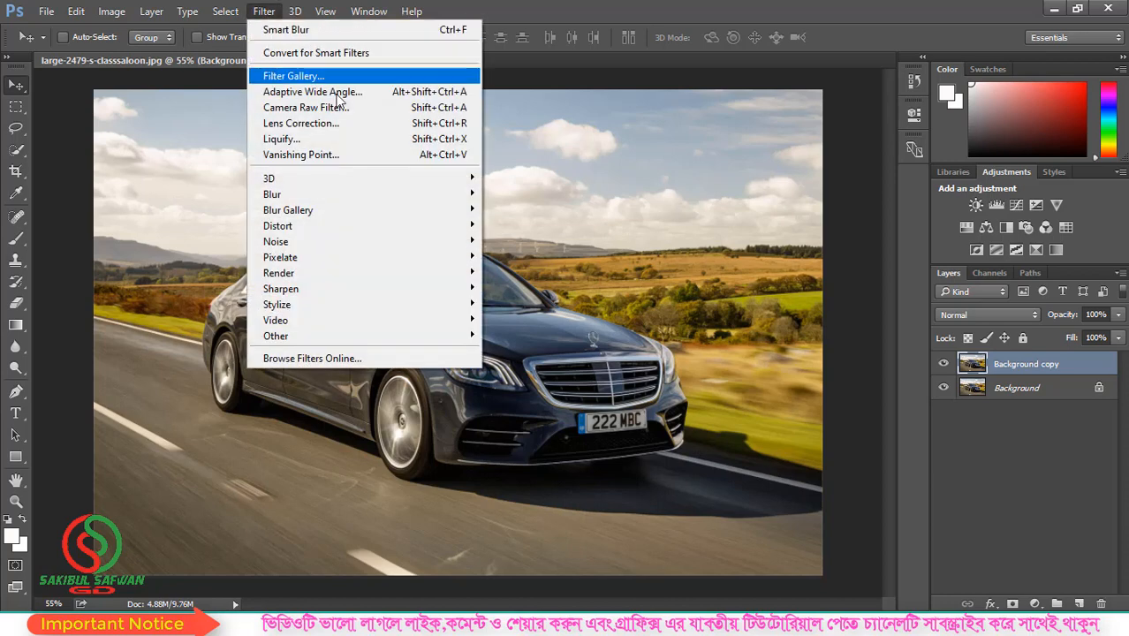
mouse_move(319, 199)
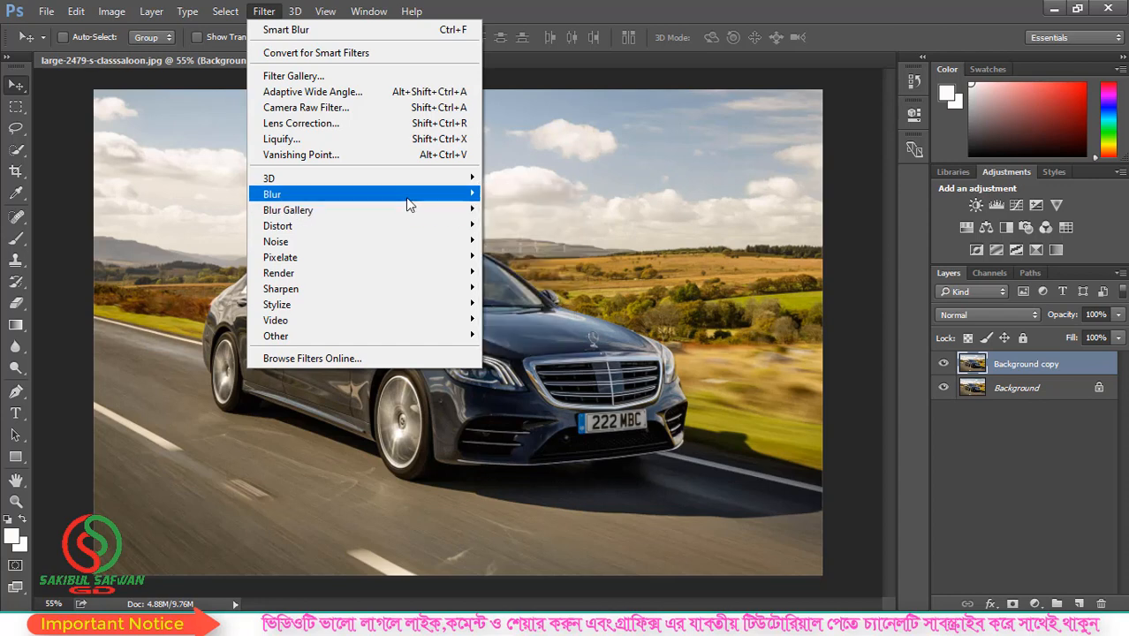
mouse_move(408, 202)
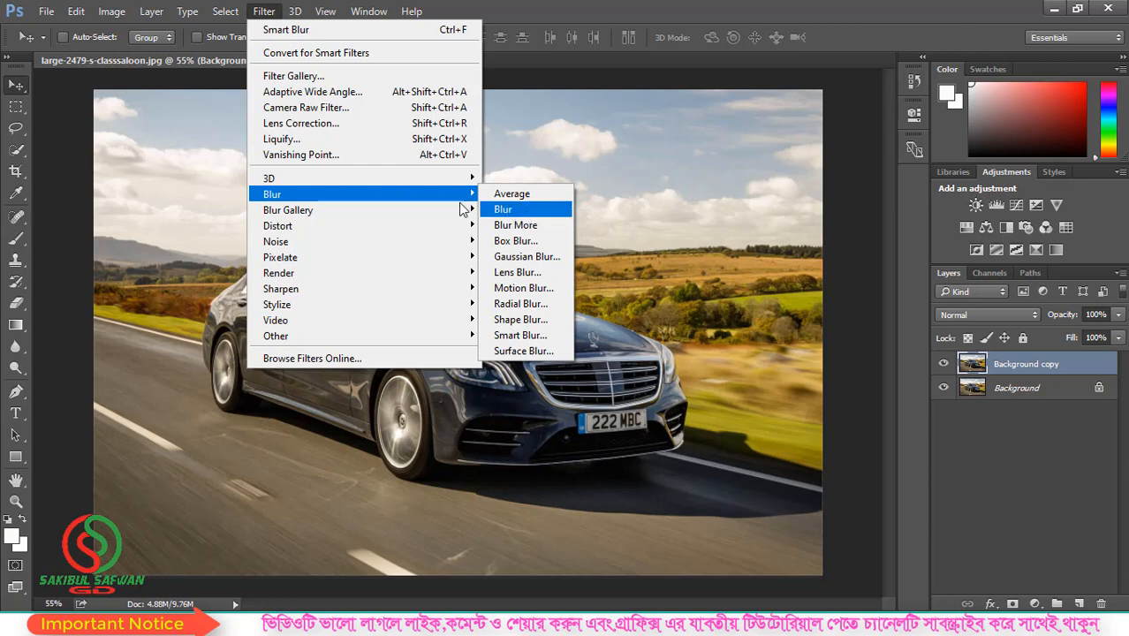
left_click(600, 147)
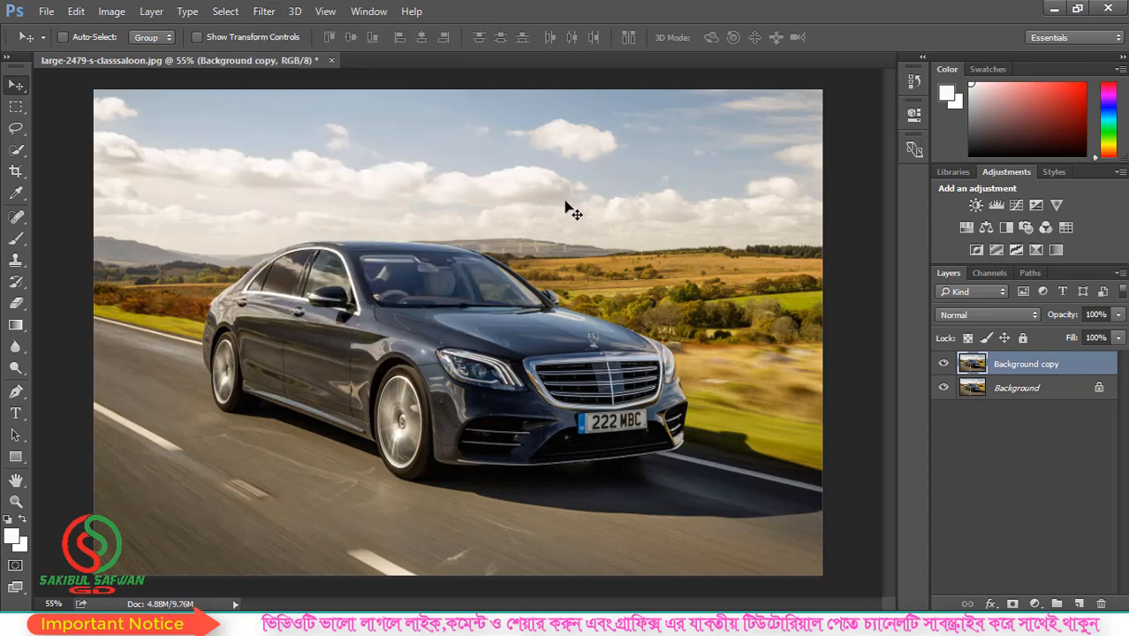
- Apply the basic Blur filter once to the Background copy layer
left_click(264, 12)
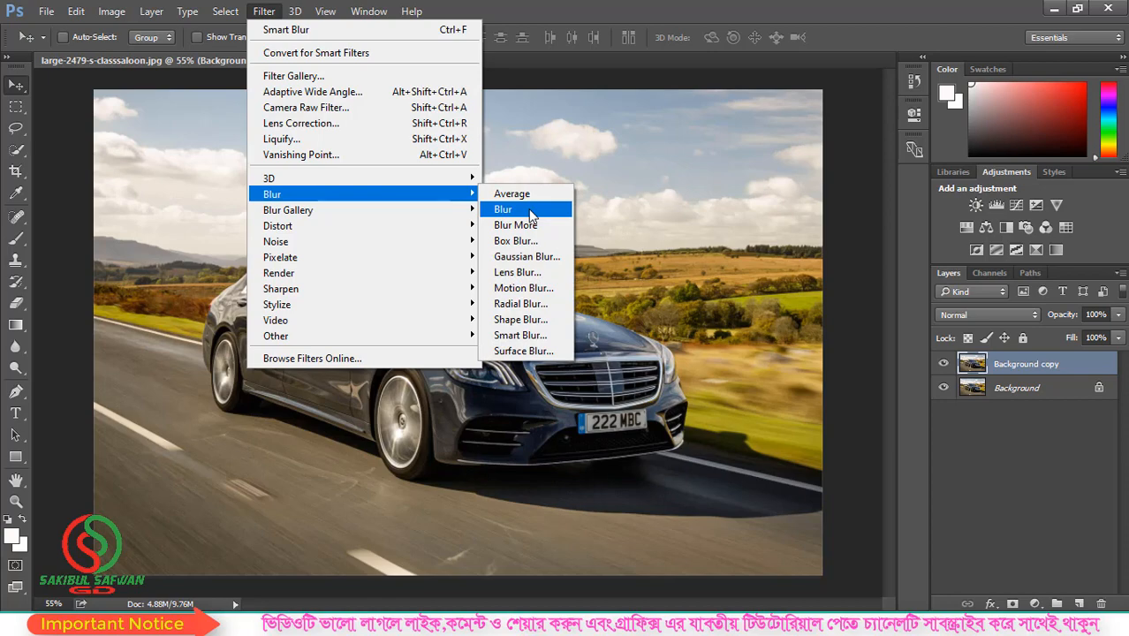
left_click(529, 208)
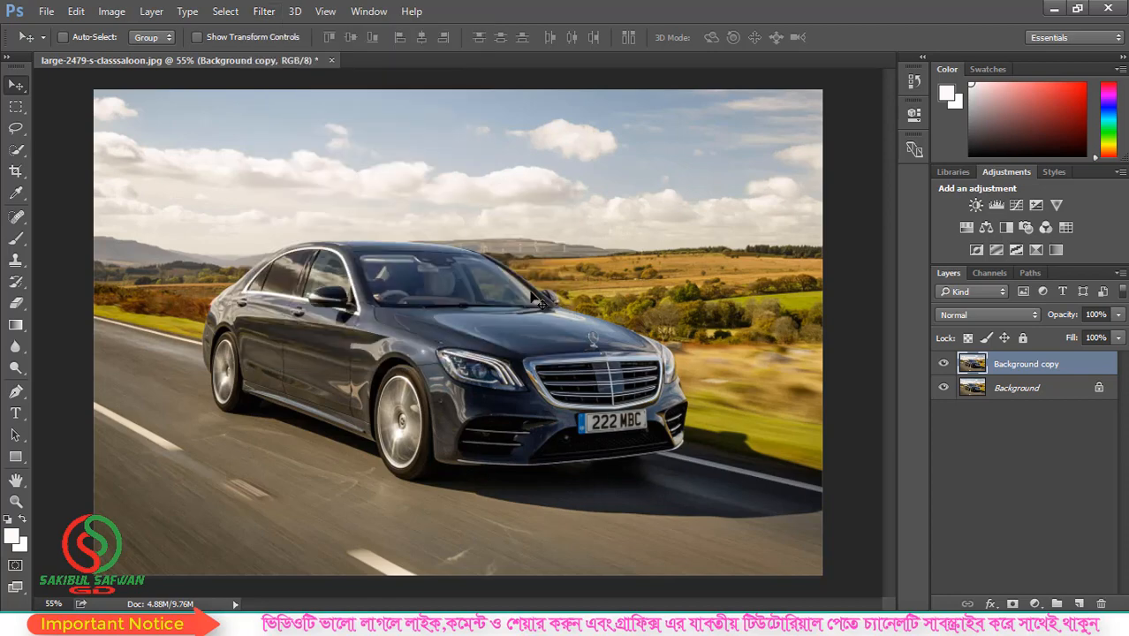
scroll(433, 267, "up", 5)
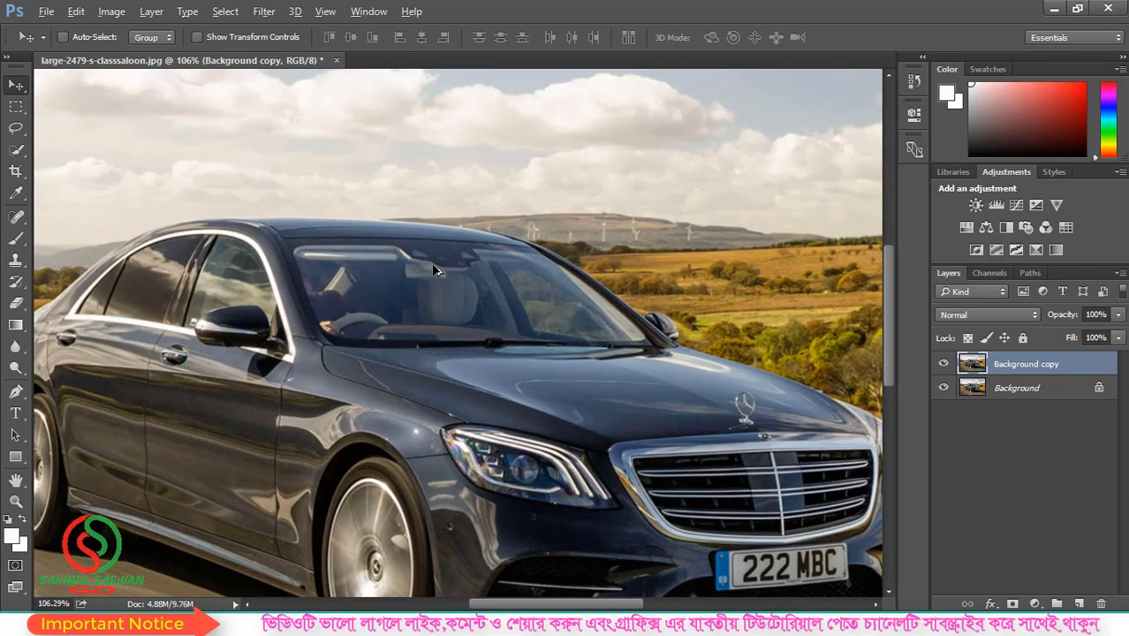
scroll(327, 369, "up", 2)
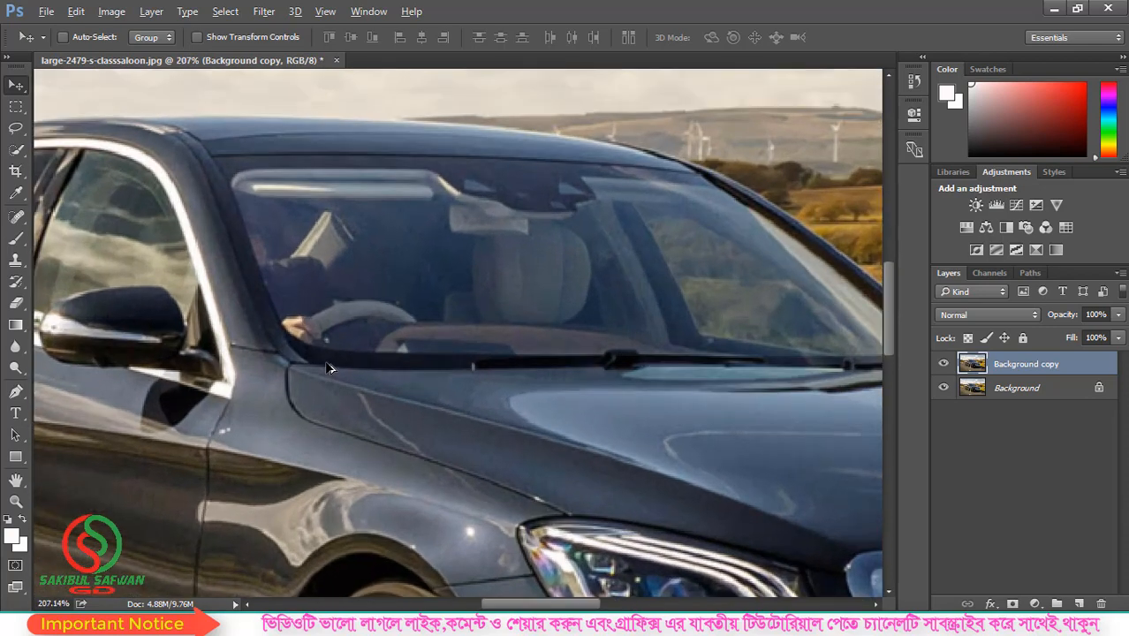
- Repeat the last Blur filter several times on the Background copy layer to strengthen the softening
left_click(262, 13)
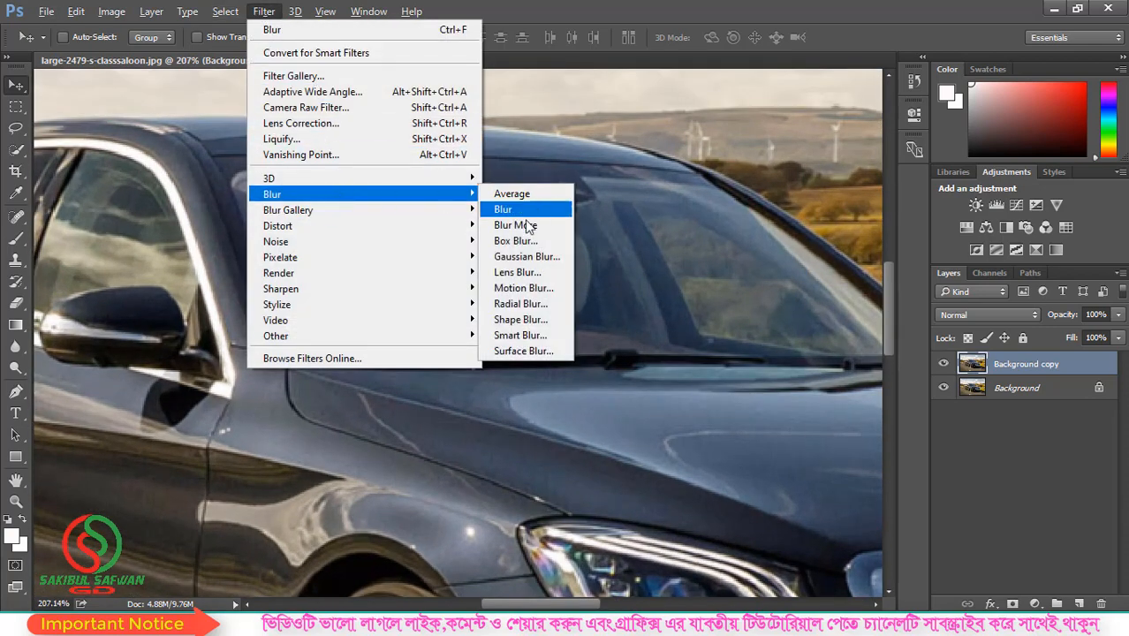
left_click(319, 33)
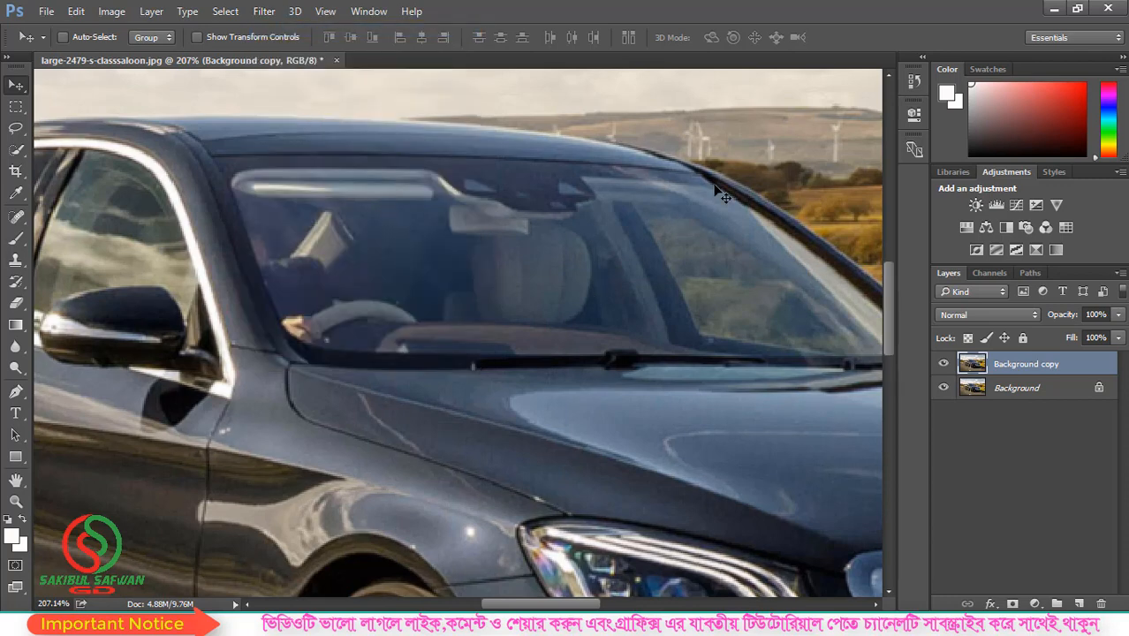
left_click(264, 11)
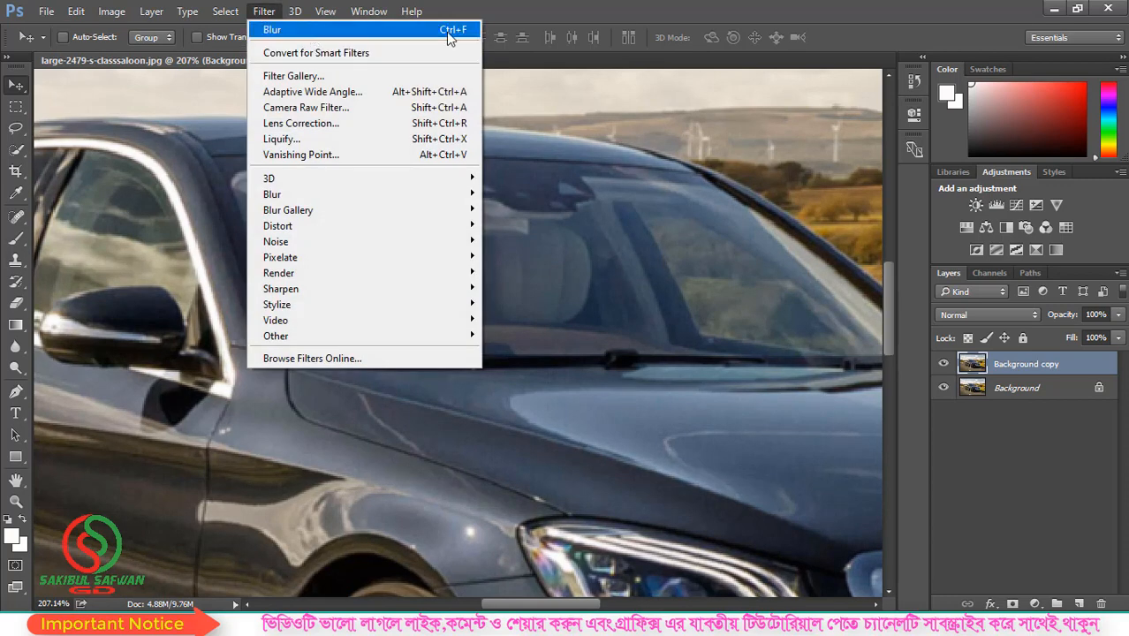
left_click(521, 14)
key("ctrl")
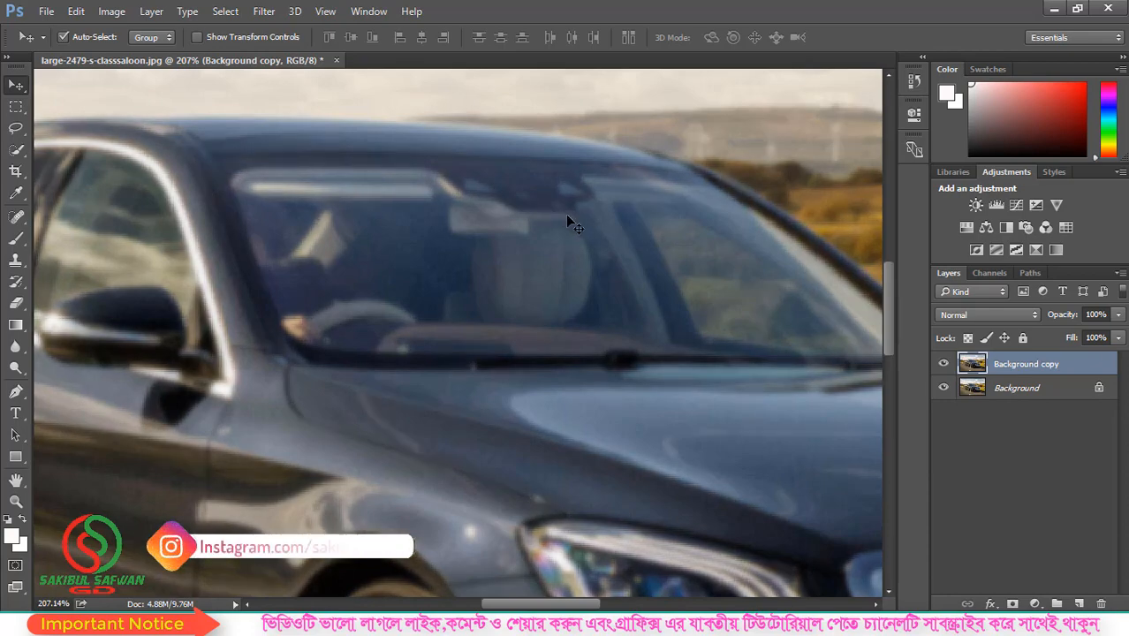
- Compare the blurred Background copy with the original photo by hiding the copy and showing it again
scroll(647, 228, "down", 4)
scroll(648, 228, "up", 3)
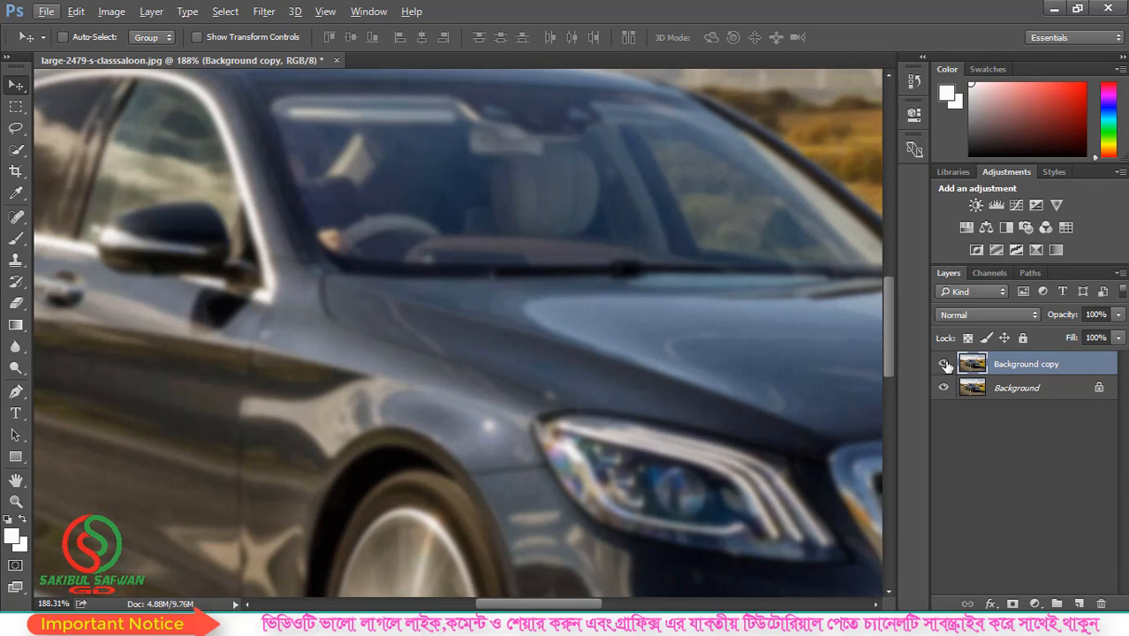
left_click(944, 364)
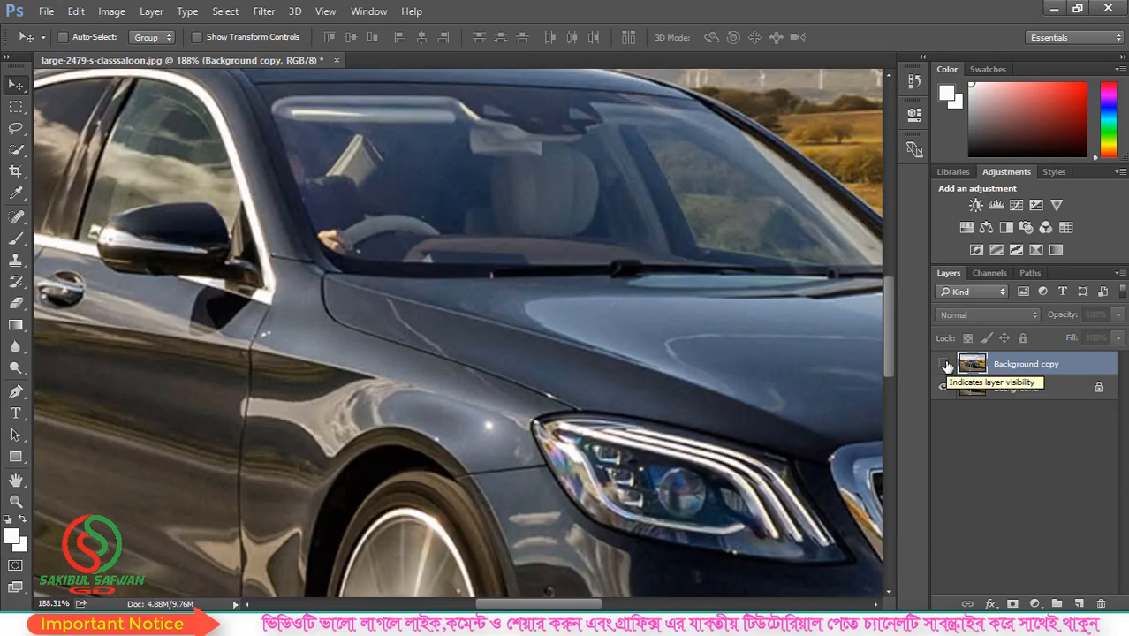
left_click(944, 364)
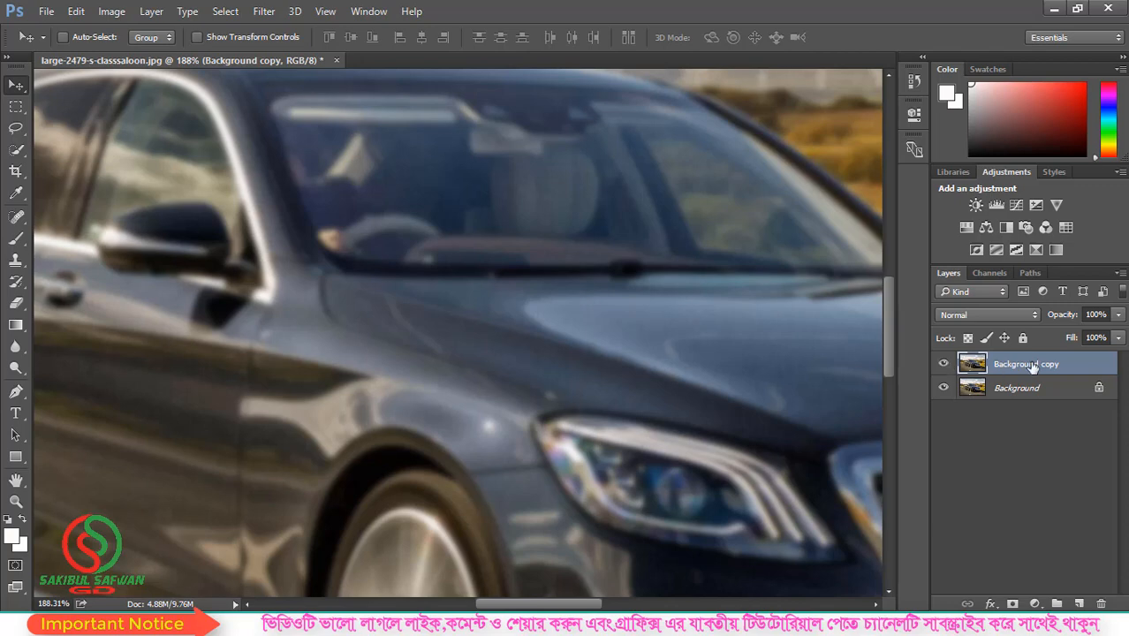
- Delete the blurred Background copy layer and make a fresh duplicate of the Background layer
left_click_drag(1033, 365, 1100, 602)
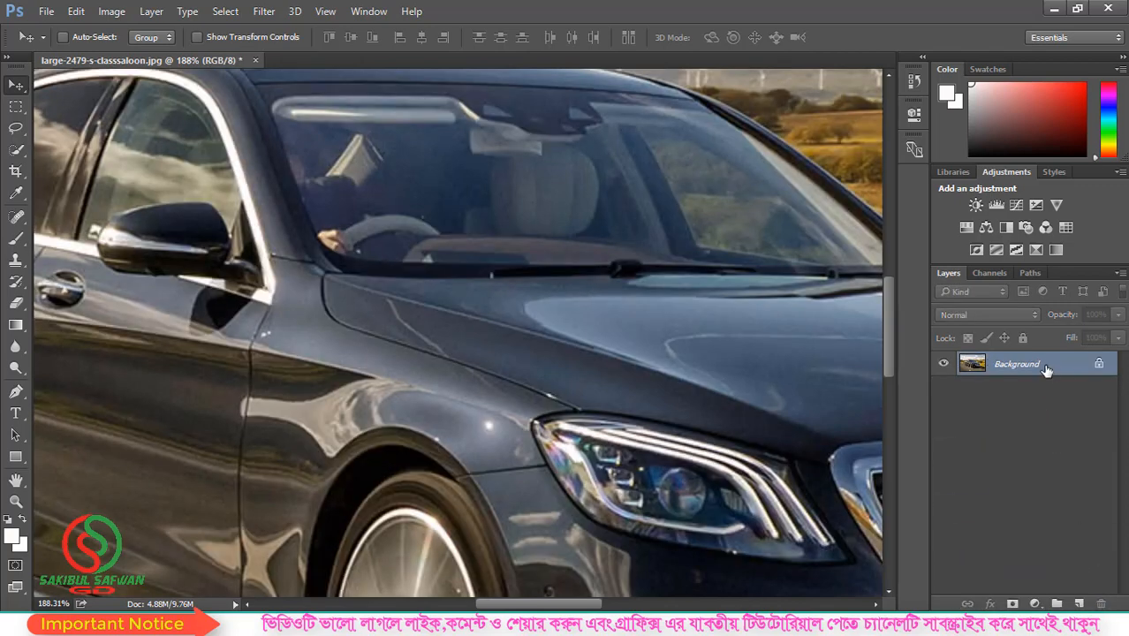
left_click_drag(1045, 367, 1079, 603)
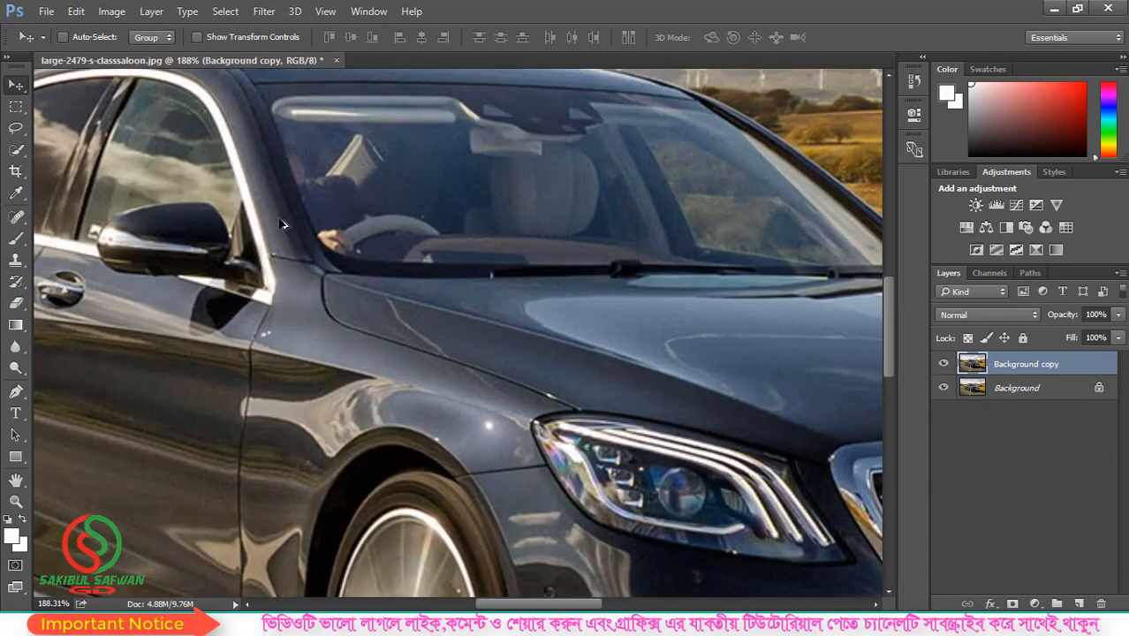
- Apply the Blur More filter to the fresh Background copy layer
scroll(334, 194, "down", 5)
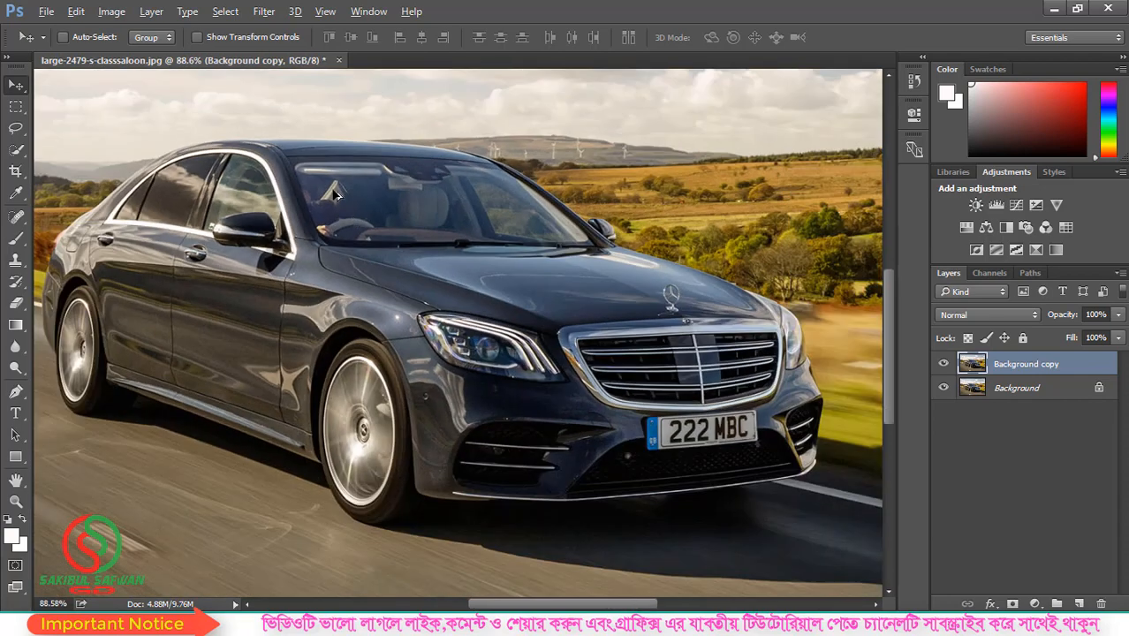
left_click(263, 10)
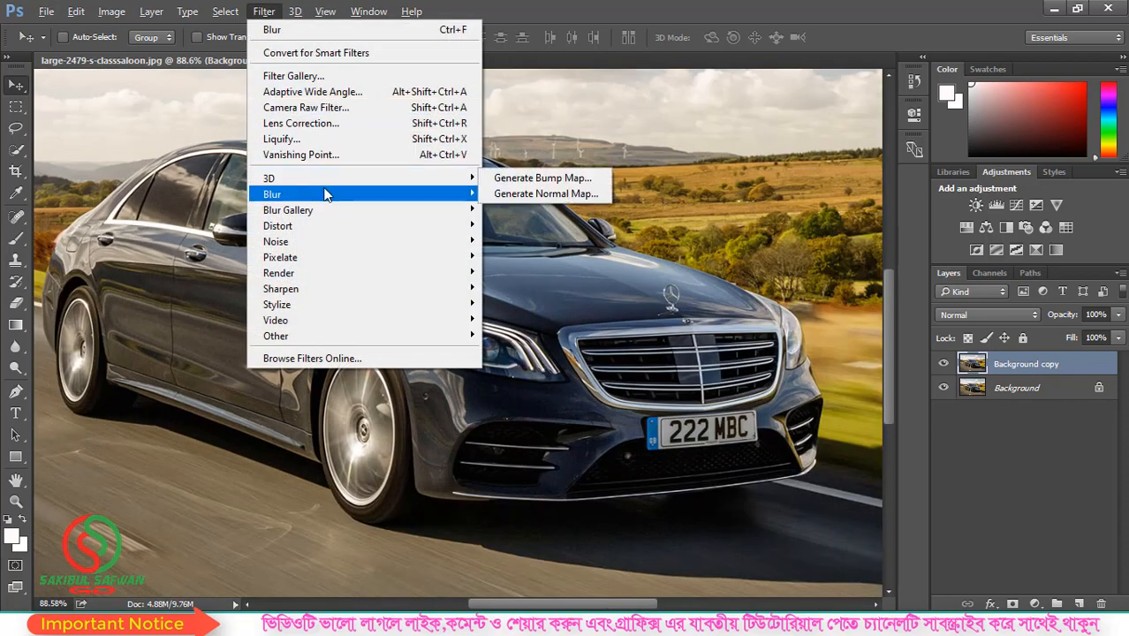
mouse_move(375, 198)
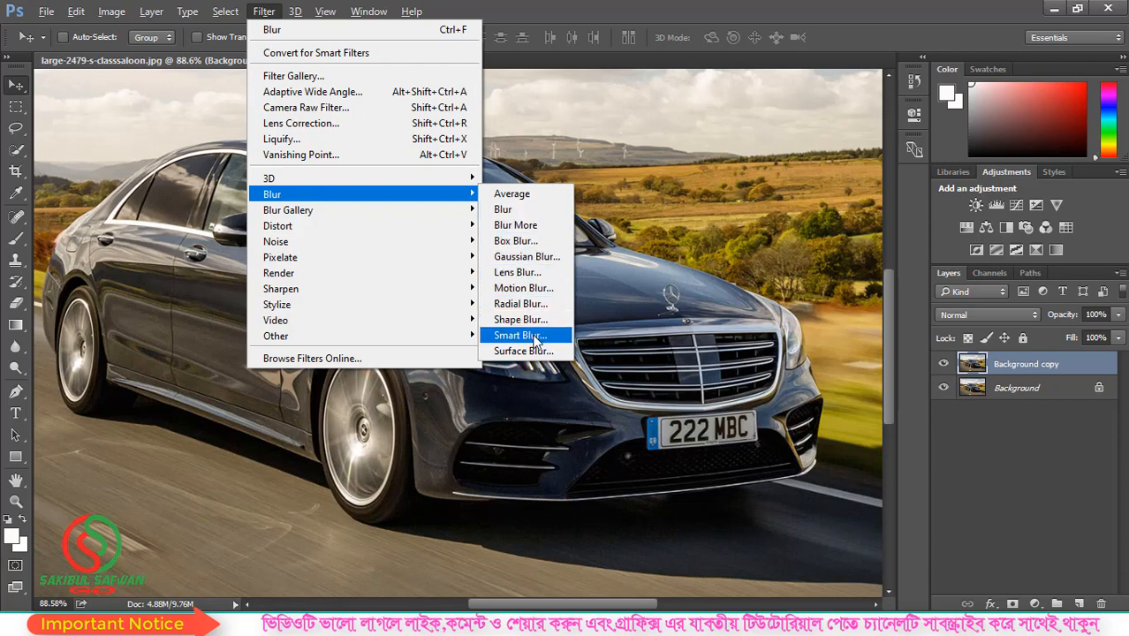
left_click(534, 226)
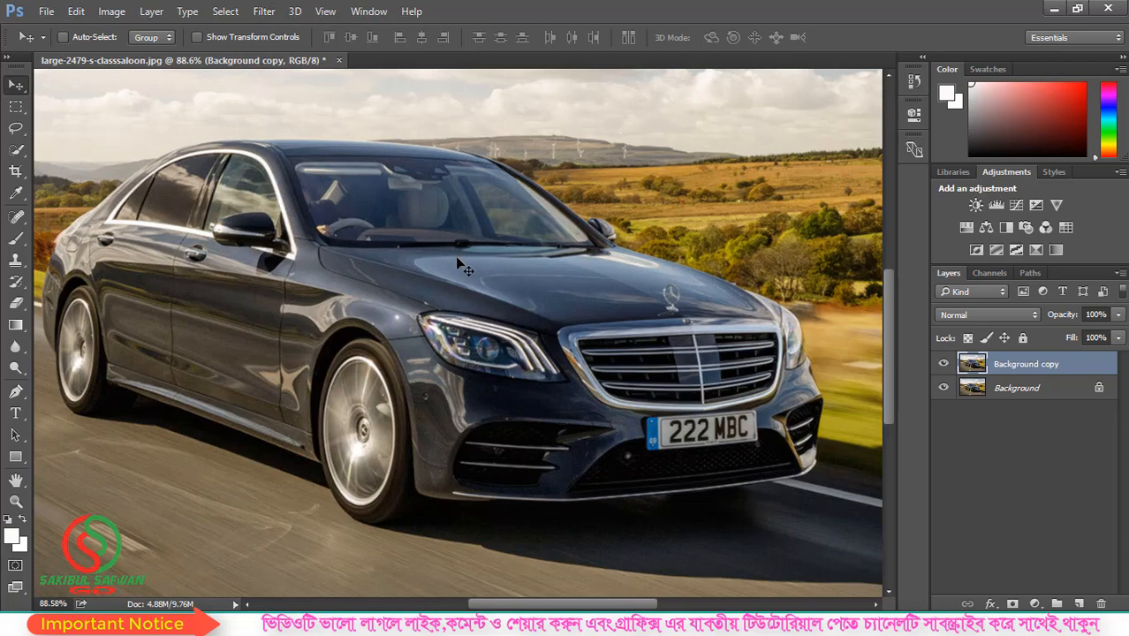
- Apply Blur More again to the Background copy layer for a stronger blur
scroll(455, 256, "up", 3)
left_click(263, 11)
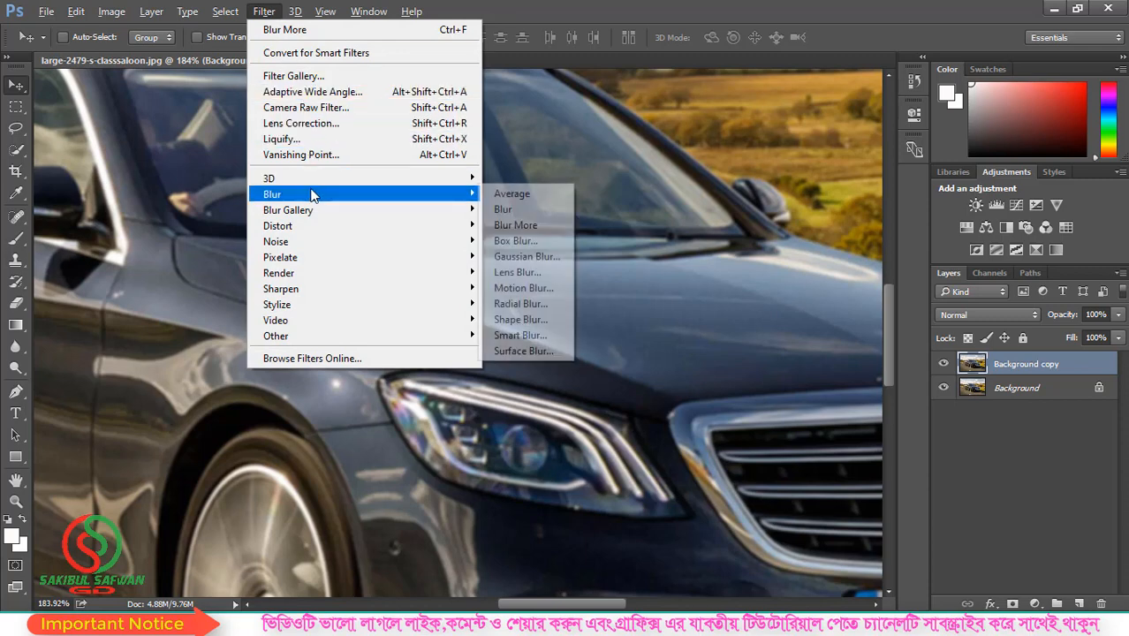
left_click(516, 225)
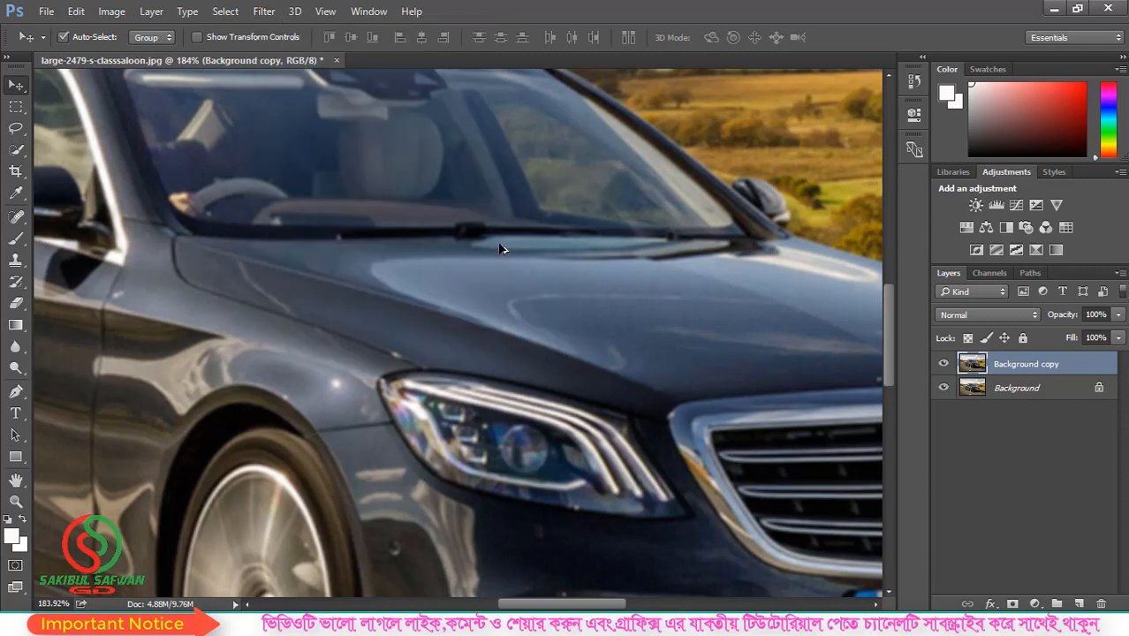
- Undo the Blur More filtering on the Background copy layer and inspect the car
key("ctrl+z")
scroll(499, 238, "down", 4)
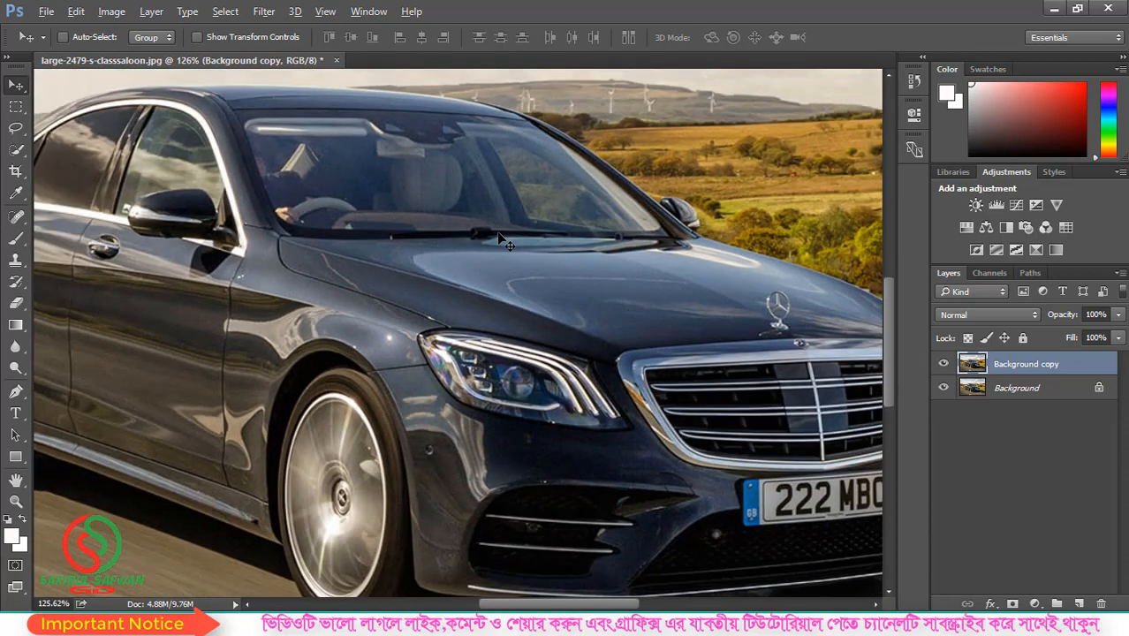
scroll(500, 238, "up", 3)
scroll(499, 238, "down", 1)
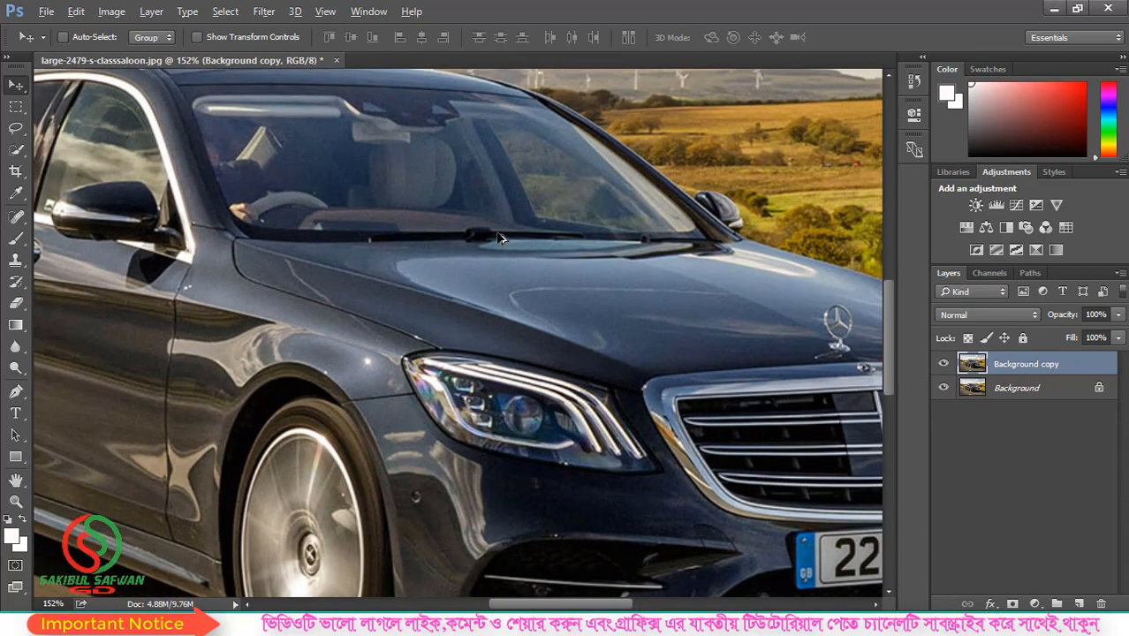
scroll(499, 238, "down", 3)
scroll(477, 228, "up", 5)
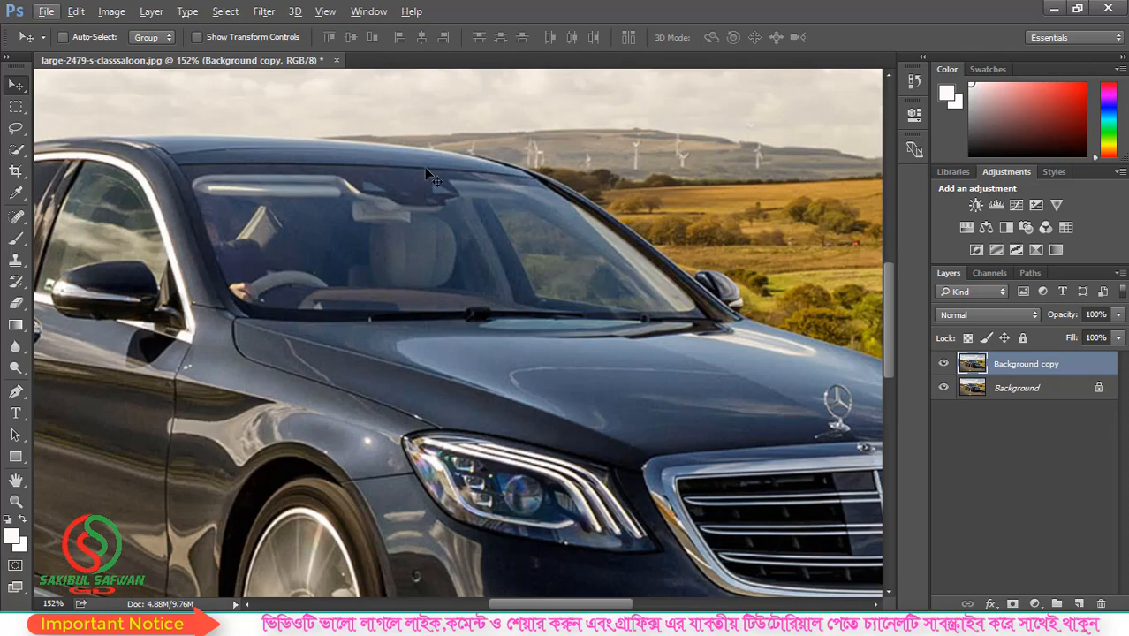
- Start a Box Blur on the Background copy layer and raise its radius to 14 pixels in the preview
left_click(263, 11)
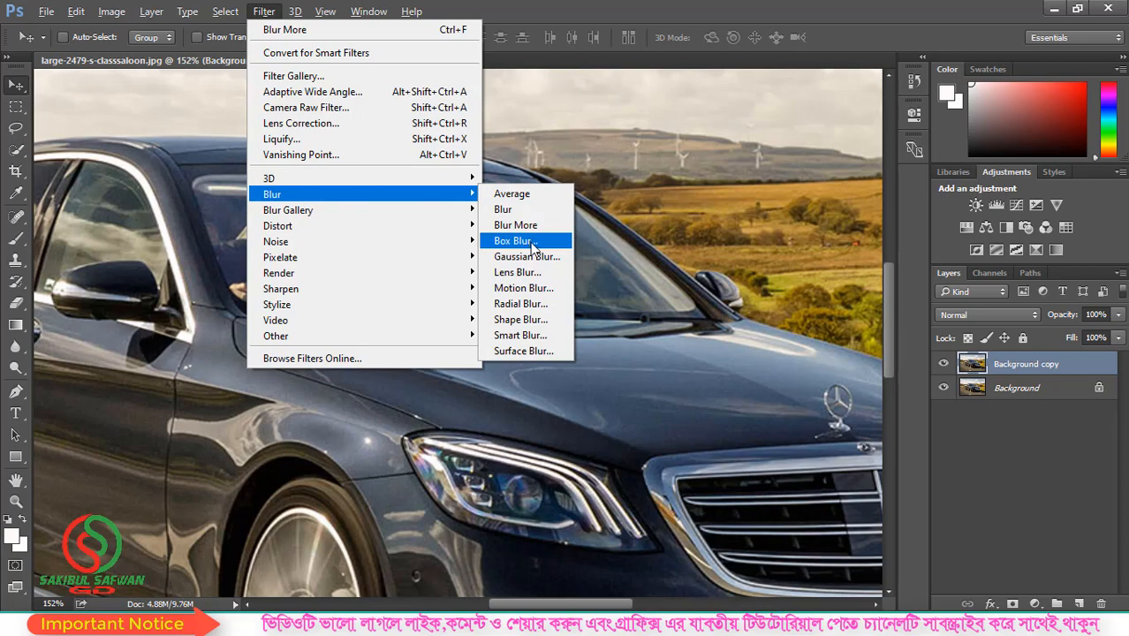
left_click(530, 242)
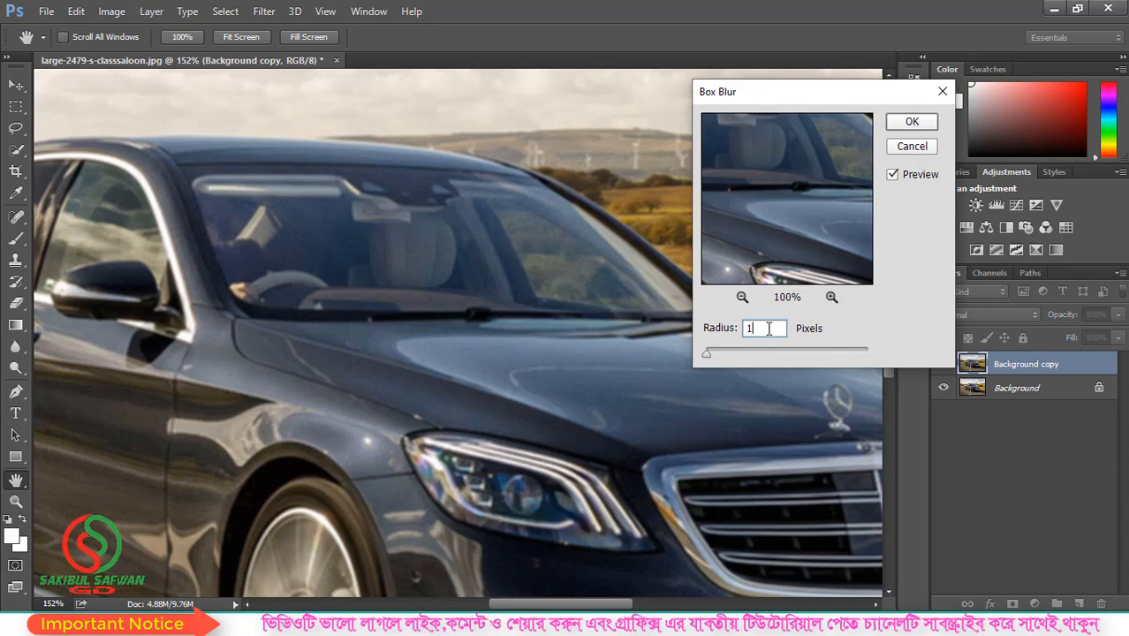
key("Up")
key("Up")
key("Up")
key("Up")
key("Up")
key("Up")
key("Up")
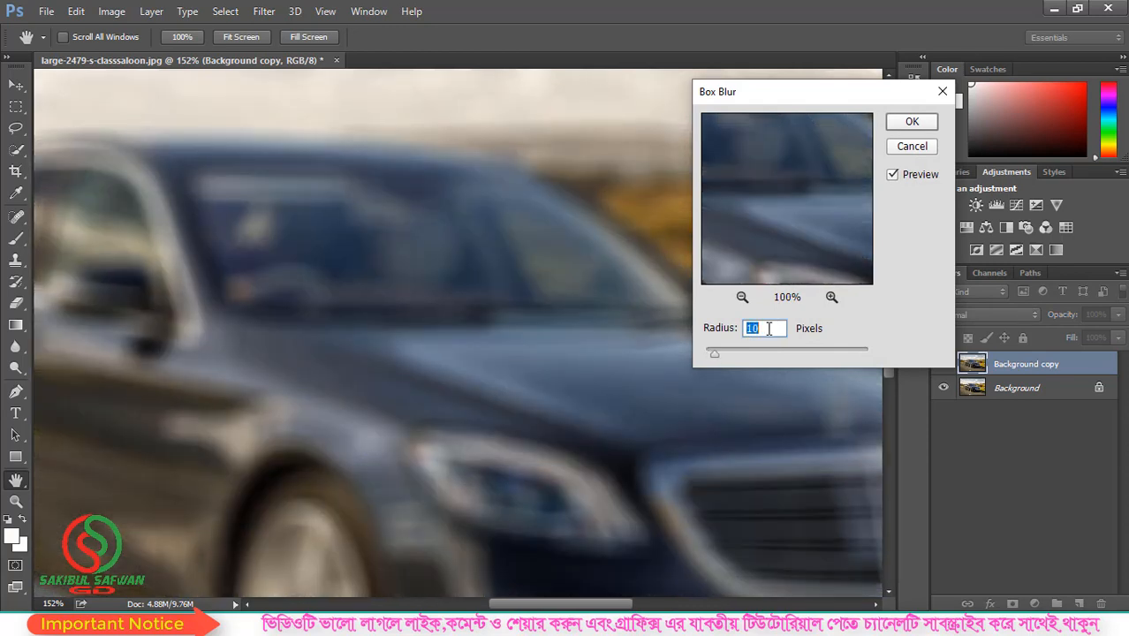
key("Up")
key("Up")
key("Up")
key("Up")
key("Up")
key("Up")
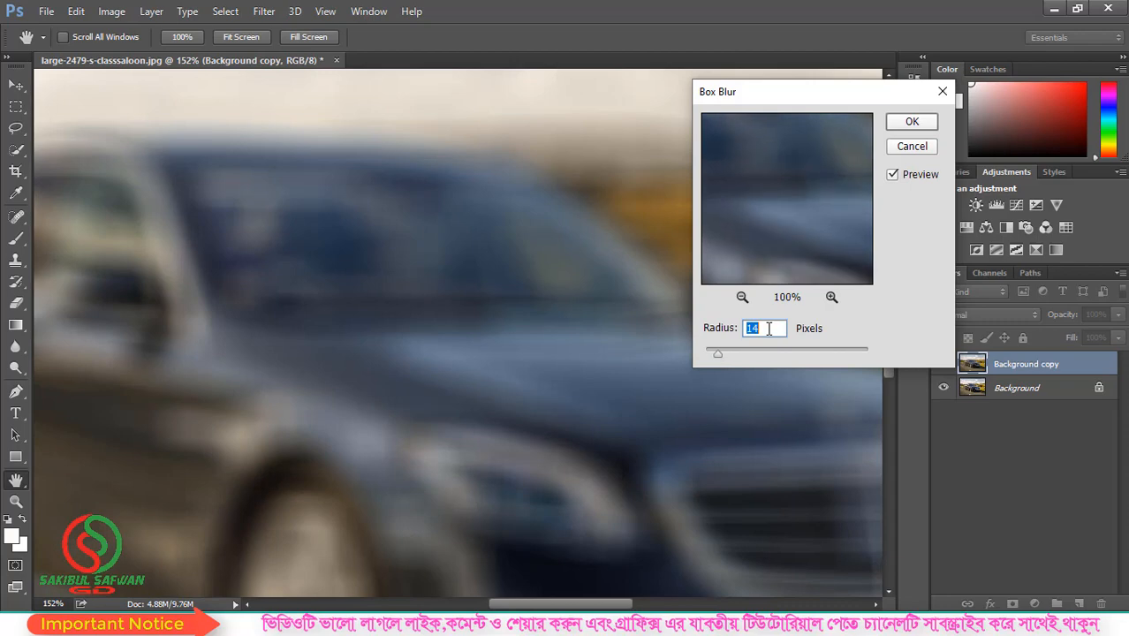
- Lower the Box Blur radius to 1 pixel in the preview
key("Down")
key("Down")
key("Down")
key("Down")
key("Down")
key("Down")
key("Down")
key("Down")
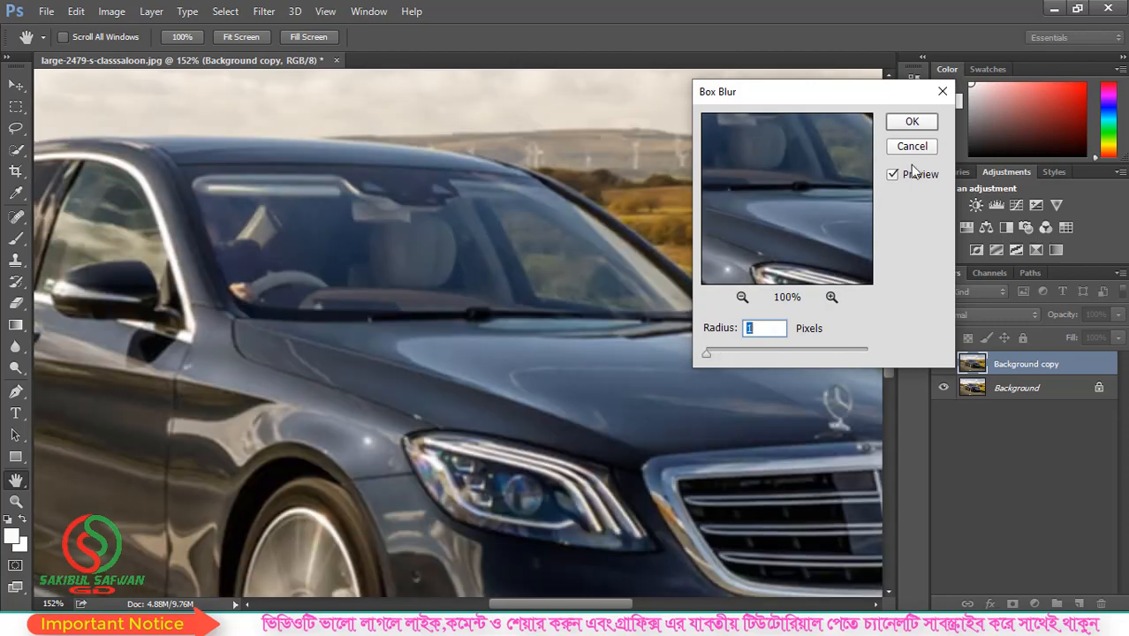
- Set the Box Blur radius to 6 pixels, apply it to the Background copy layer and view the whole car
key("Up")
key("Up")
key("Up")
key("Up")
key("Up")
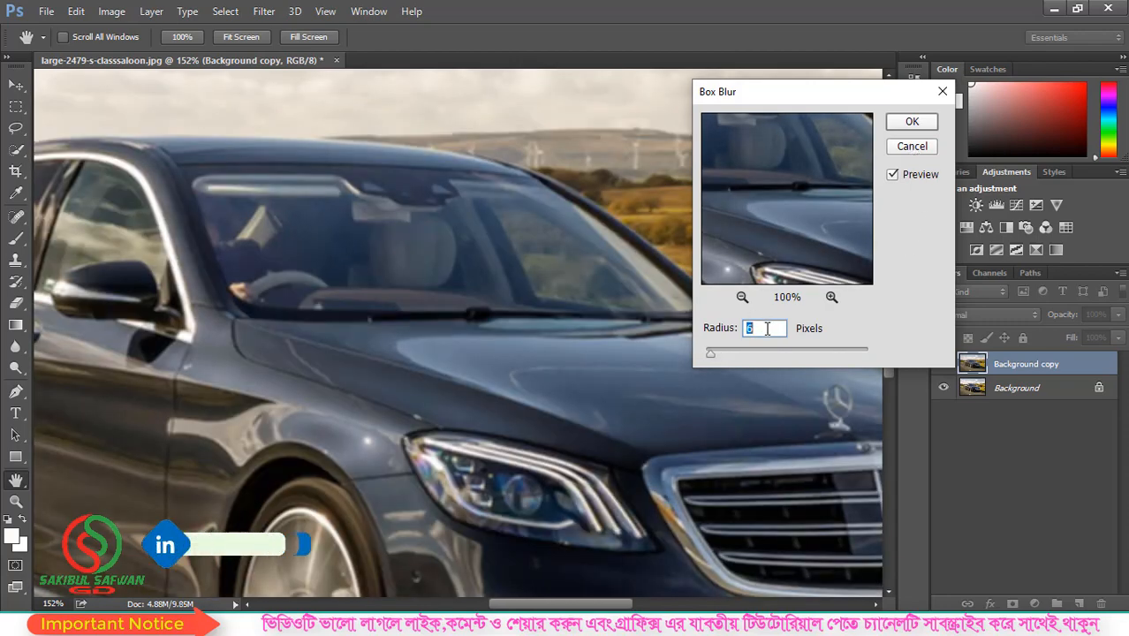
left_click(913, 122)
key("v")
scroll(559, 295, "down", 4)
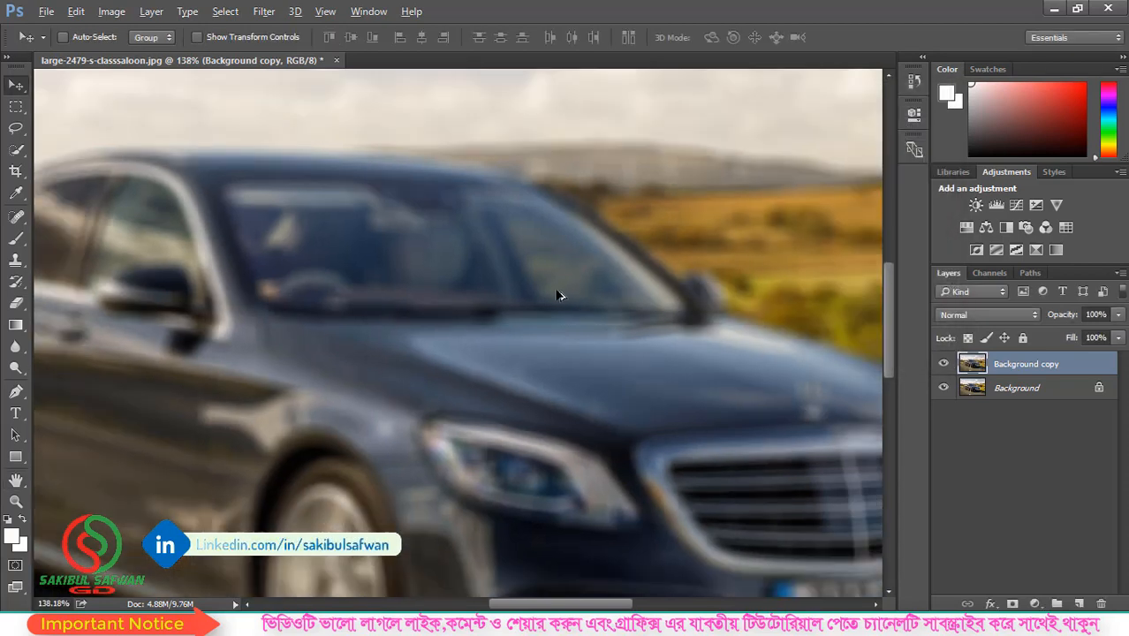
key("ctrl")
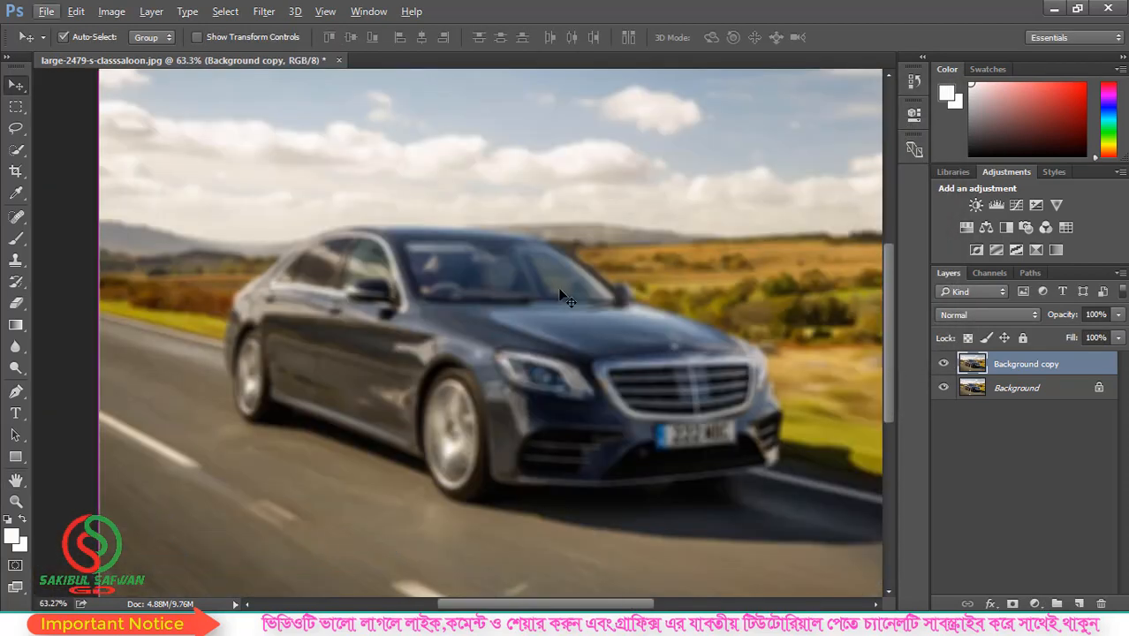
- Undo the Box Blur on the Background copy layer
key("ctrl+z")
scroll(461, 330, "down", 3)
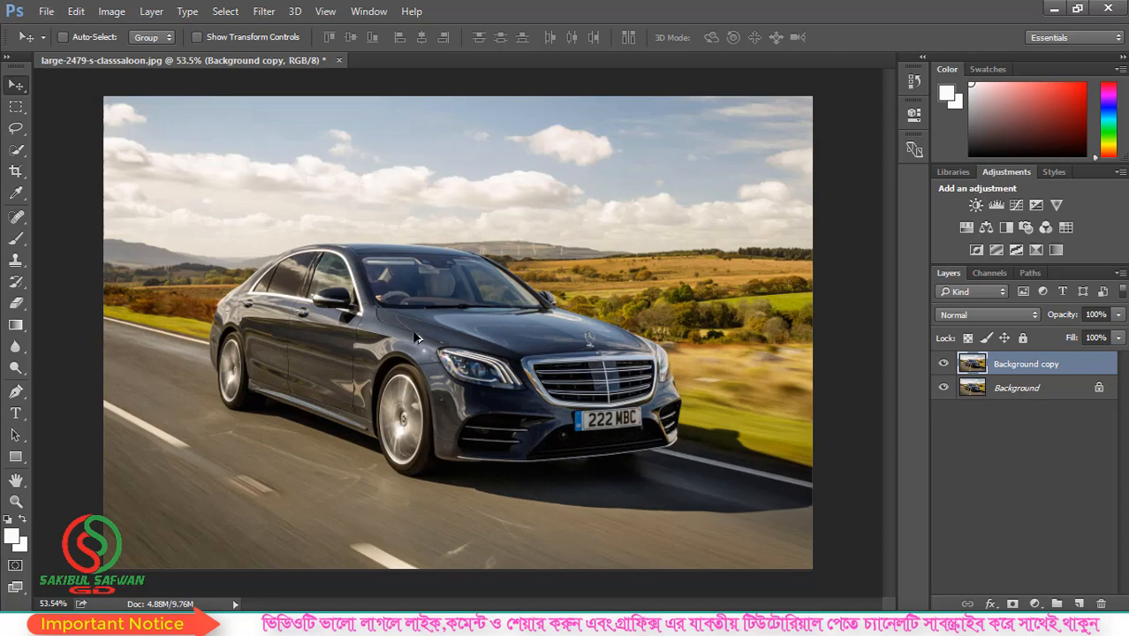
scroll(418, 339, "up", 2)
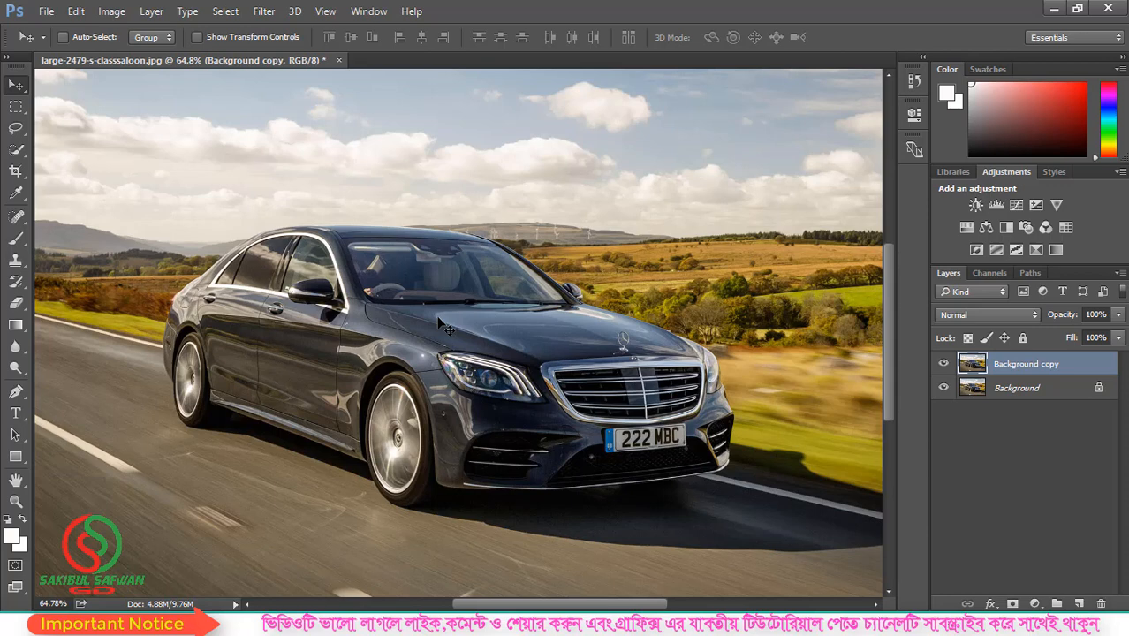
scroll(612, 288, "down", 1)
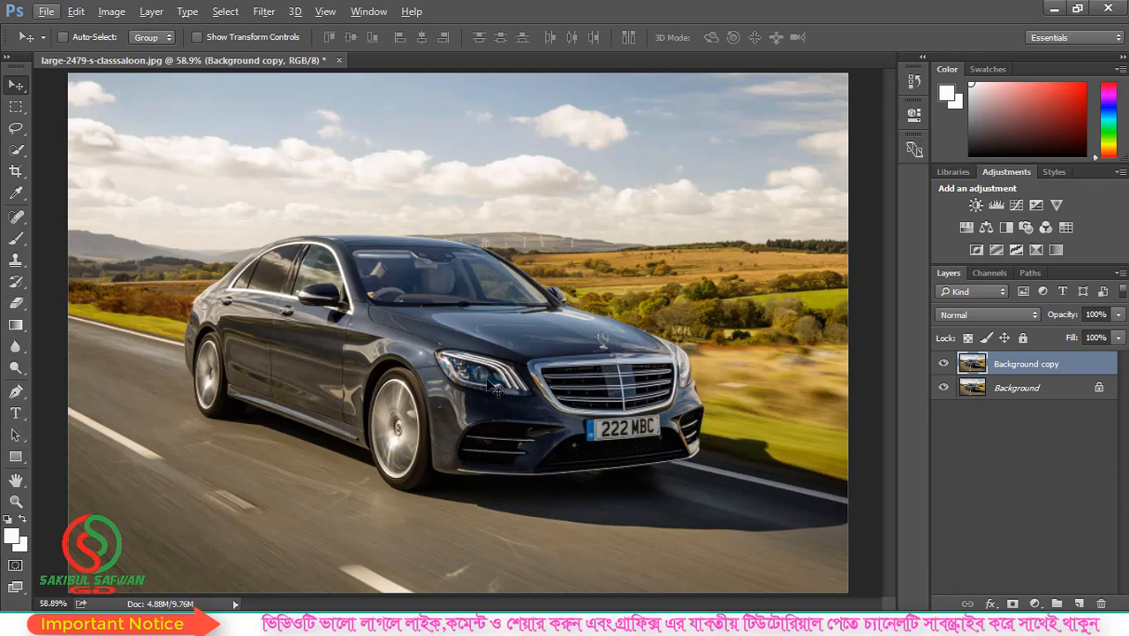
- Draw a loose freehand Lasso selection around the whole car
left_click(15, 131)
left_click(59, 131)
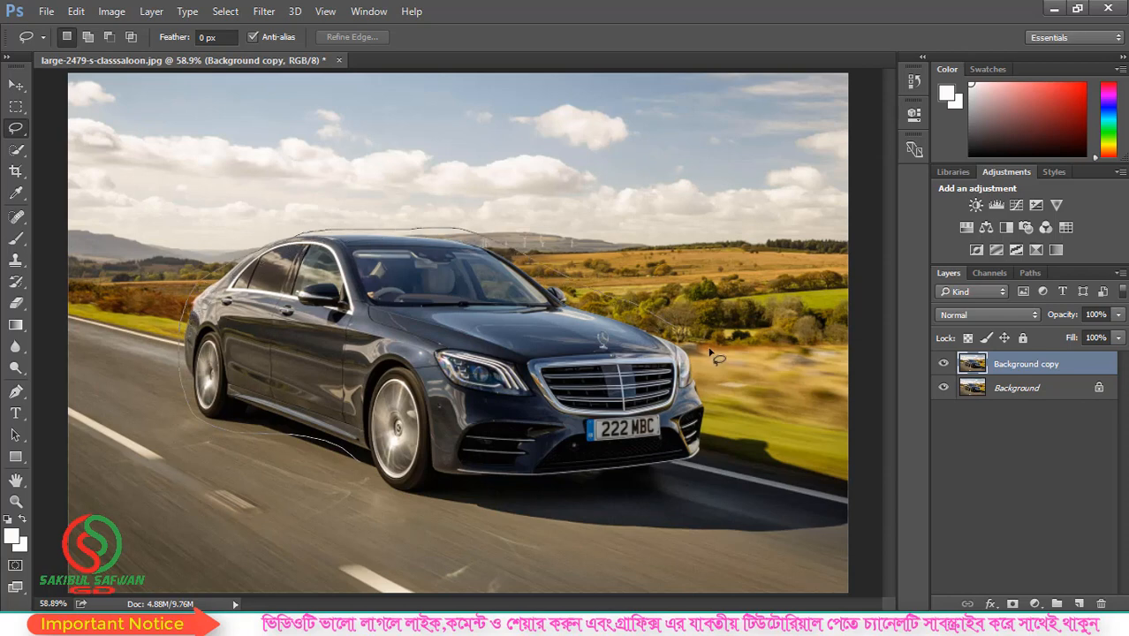
left_click_drag(360, 466, 362, 467)
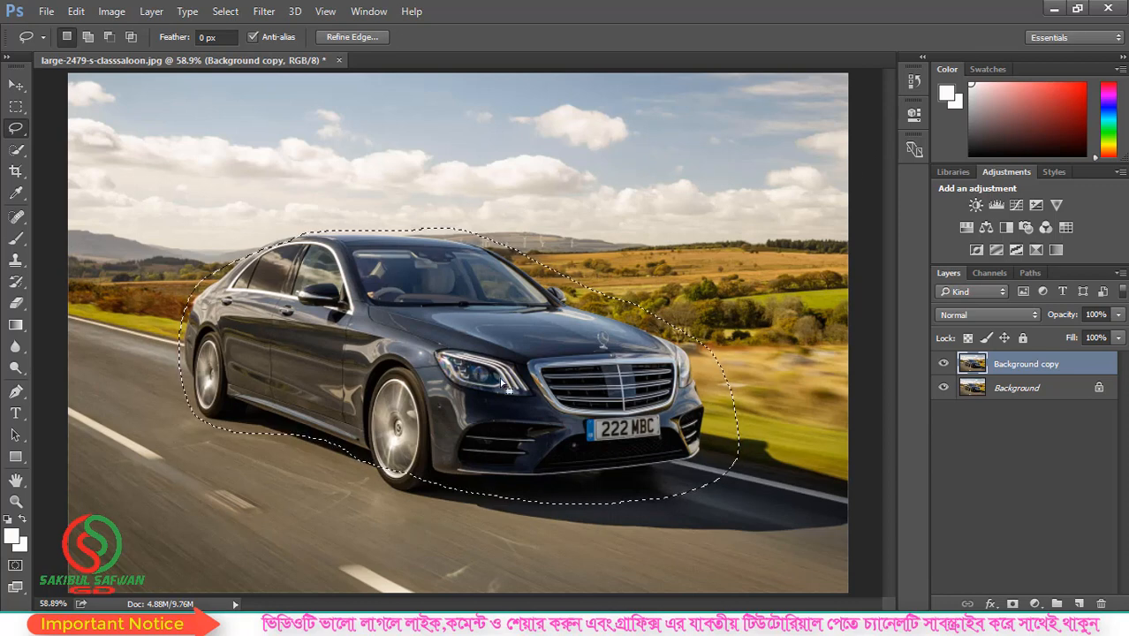
- Preview the Box Blur inside the car selection, try changing its radius, and discard the filter
left_click(264, 11)
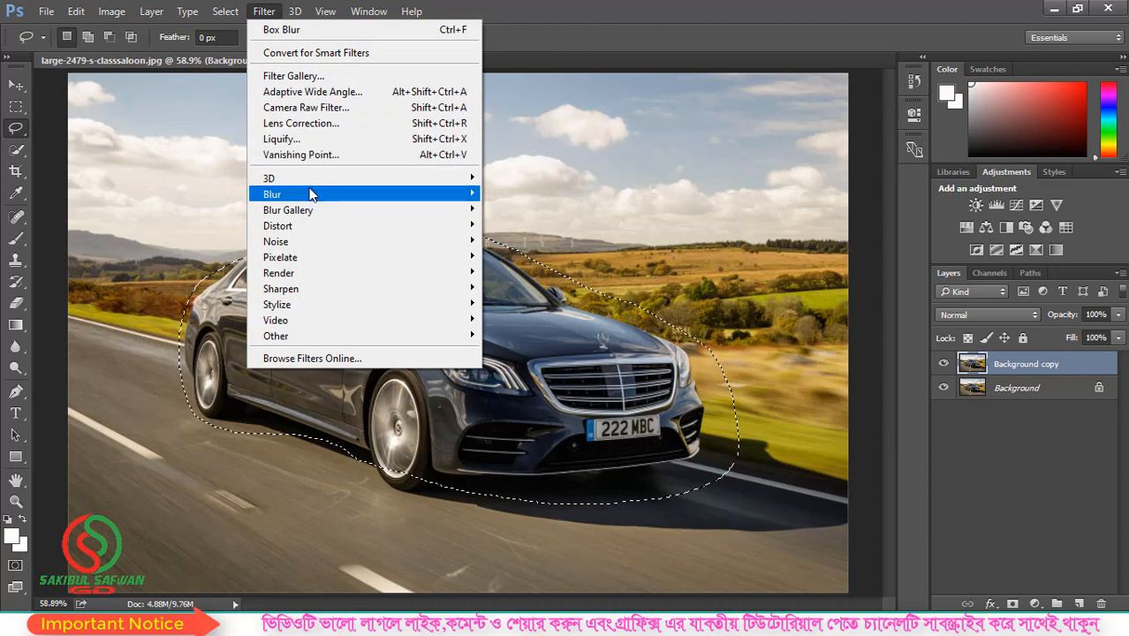
mouse_move(381, 191)
left_click(541, 241)
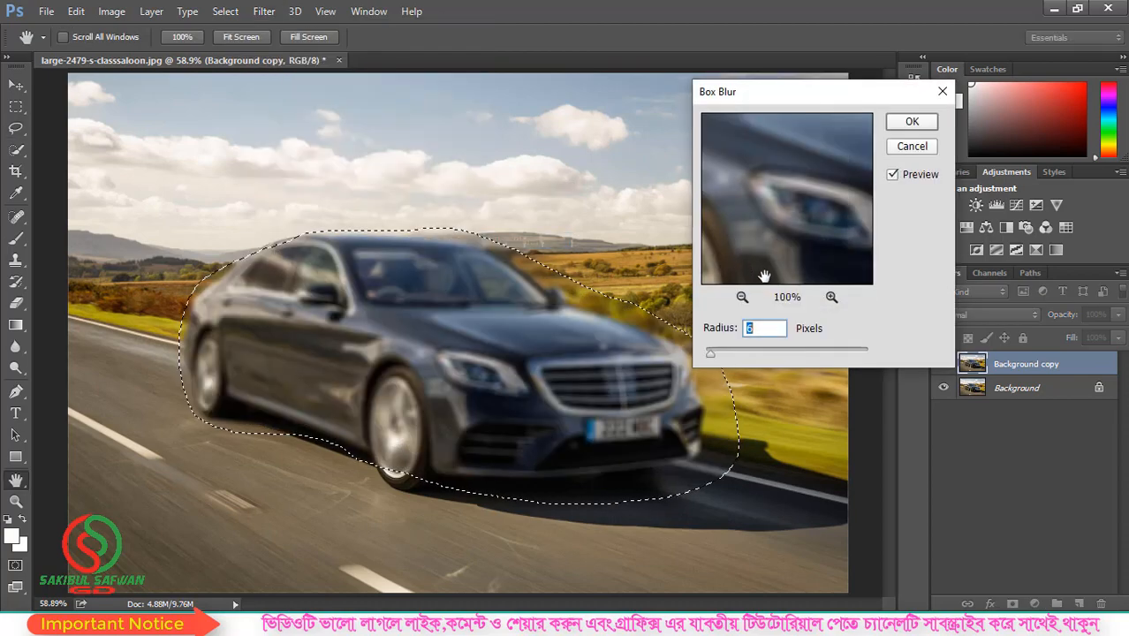
left_click_drag(722, 355, 743, 351)
left_click(911, 147)
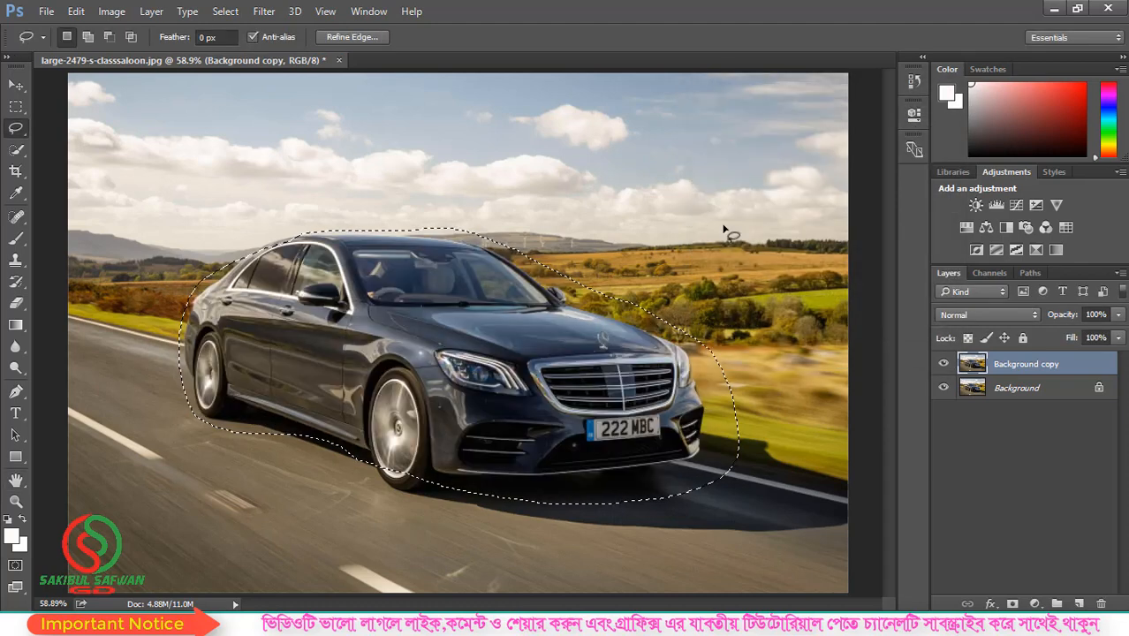
- Invert the selection to cover everything around the car
left_click(225, 10)
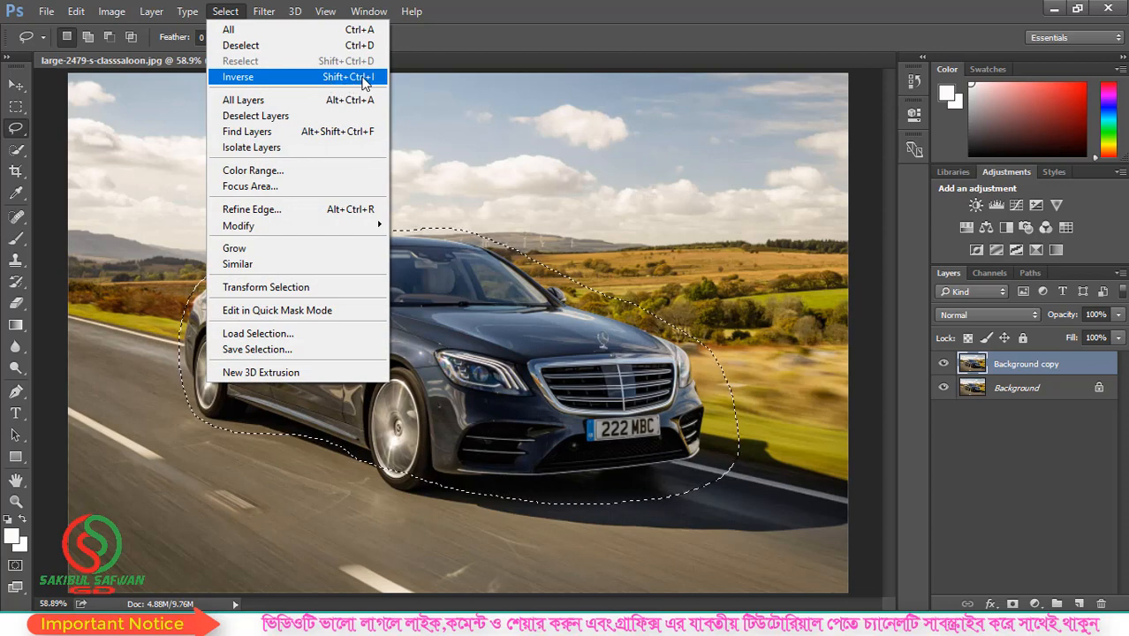
left_click(364, 77)
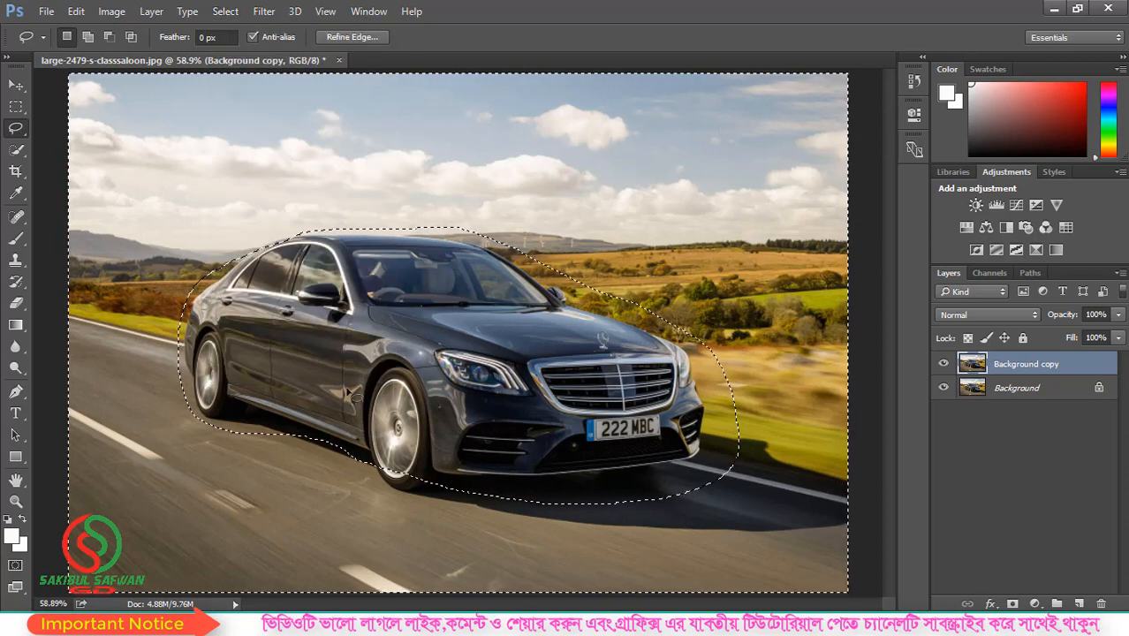
- Preview a Box Blur with an 8-pixel radius on the area around the car and discard it
left_click(262, 12)
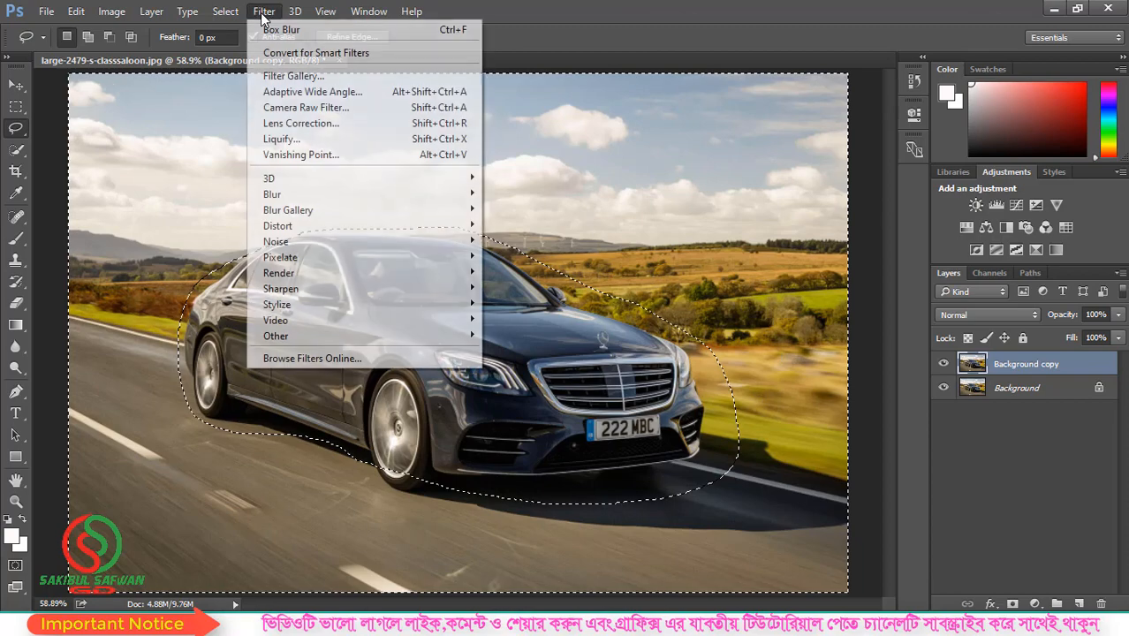
mouse_move(329, 195)
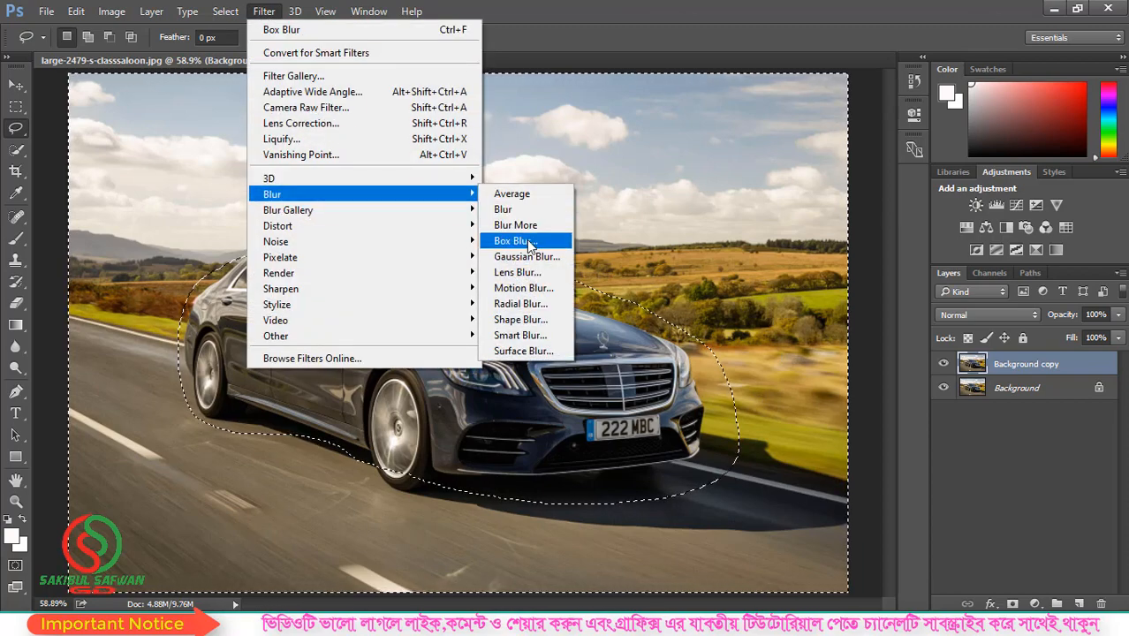
left_click(516, 241)
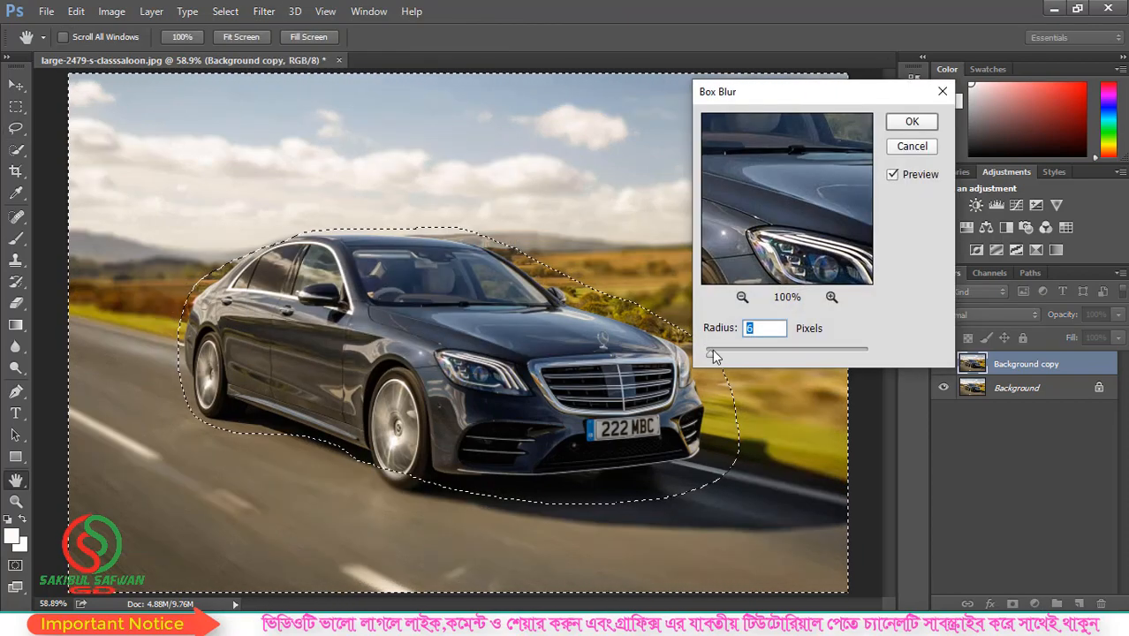
mouse_move(713, 351)
left_mouse_down()
mouse_move(747, 346)
mouse_move(712, 354)
left_mouse_up()
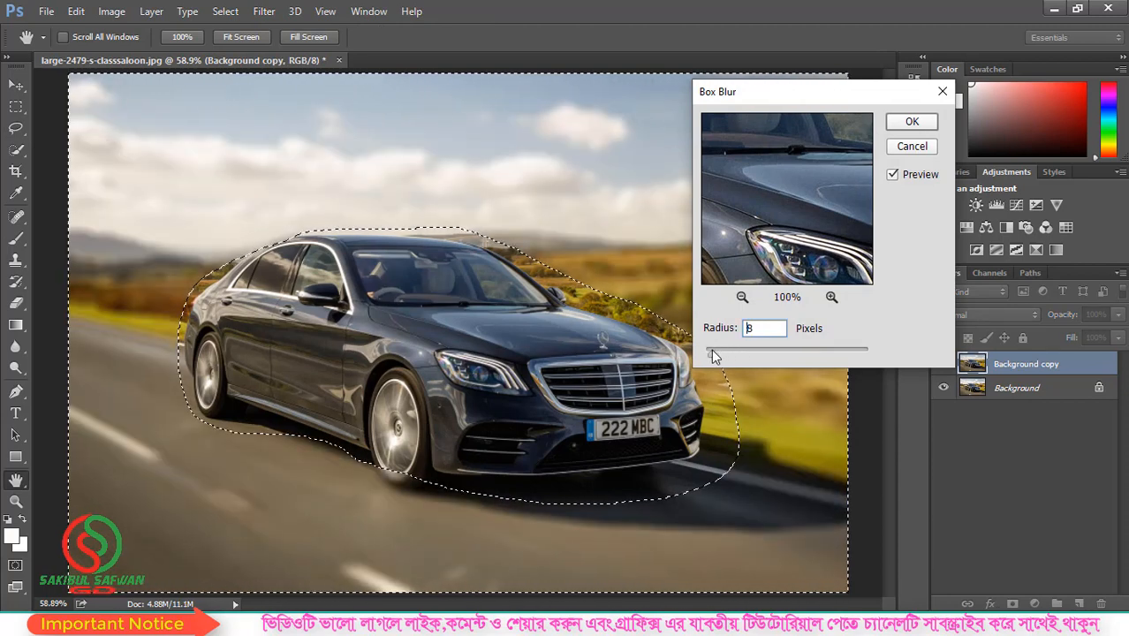
left_click(913, 147)
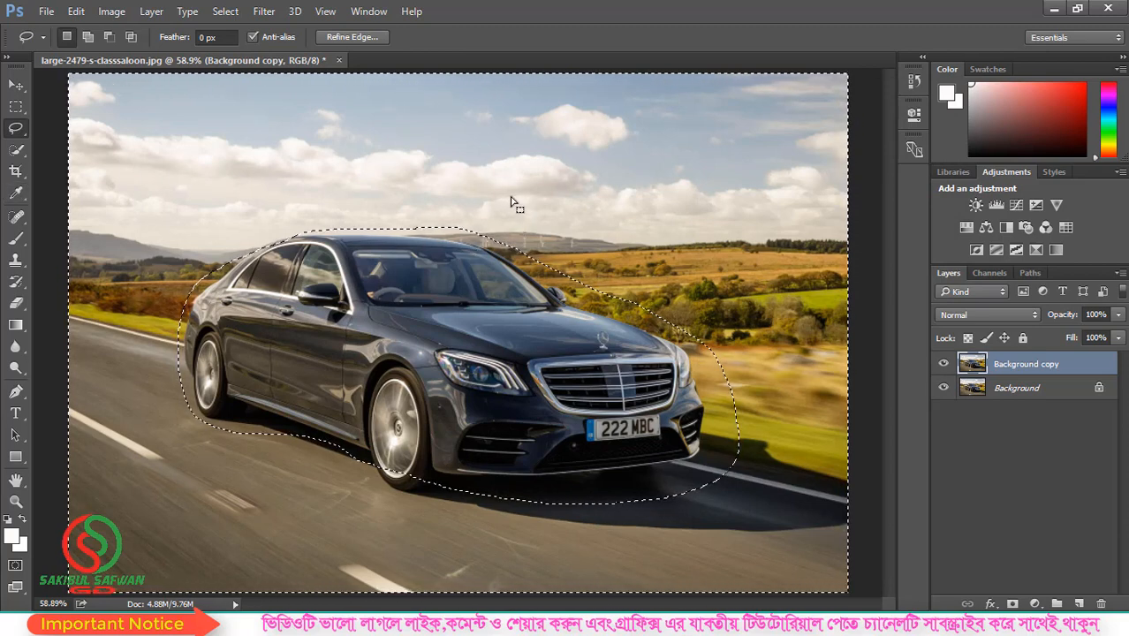
- Start a Gaussian Blur on the area around the car and raise its radius to 5.5 pixels in the preview
left_click(263, 10)
mouse_move(345, 197)
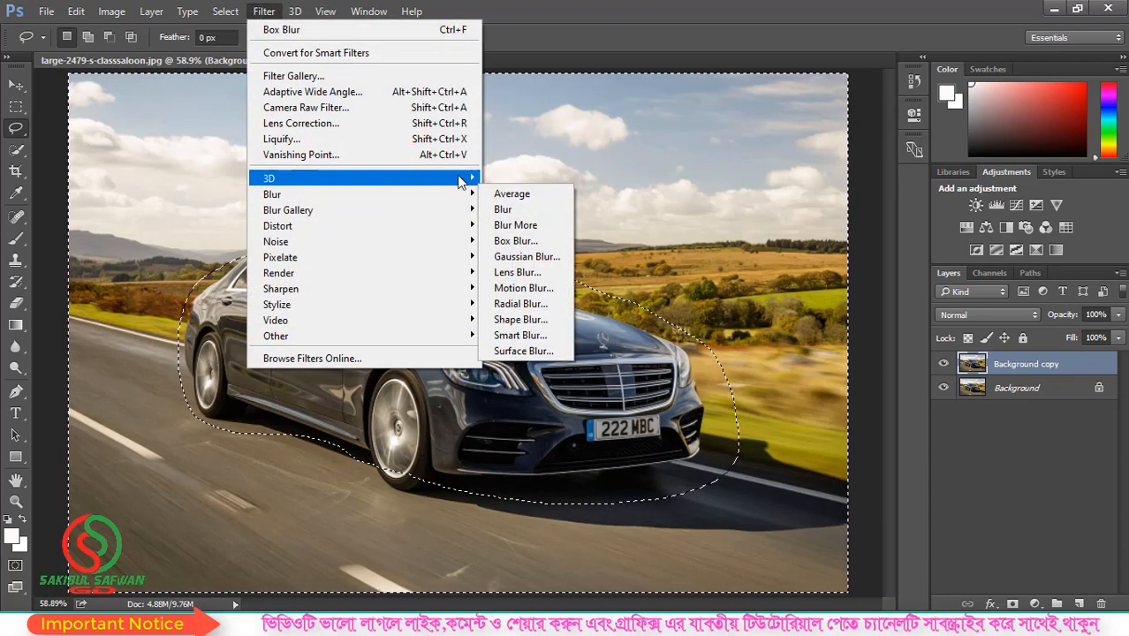
mouse_move(409, 198)
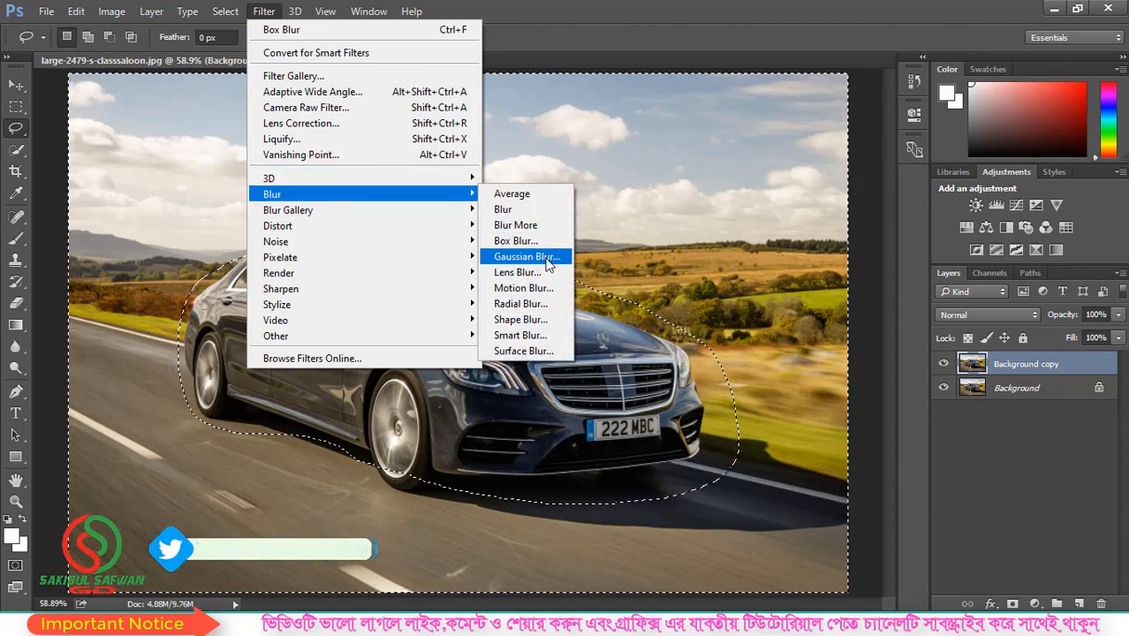
left_click(546, 258)
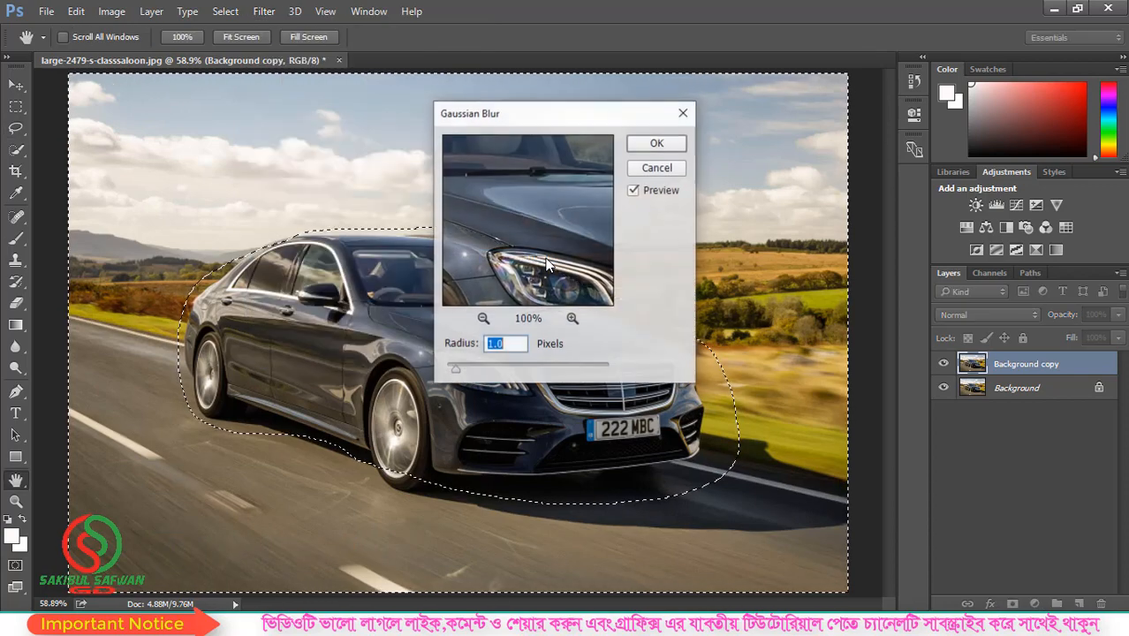
left_click_drag(532, 121, 743, 95)
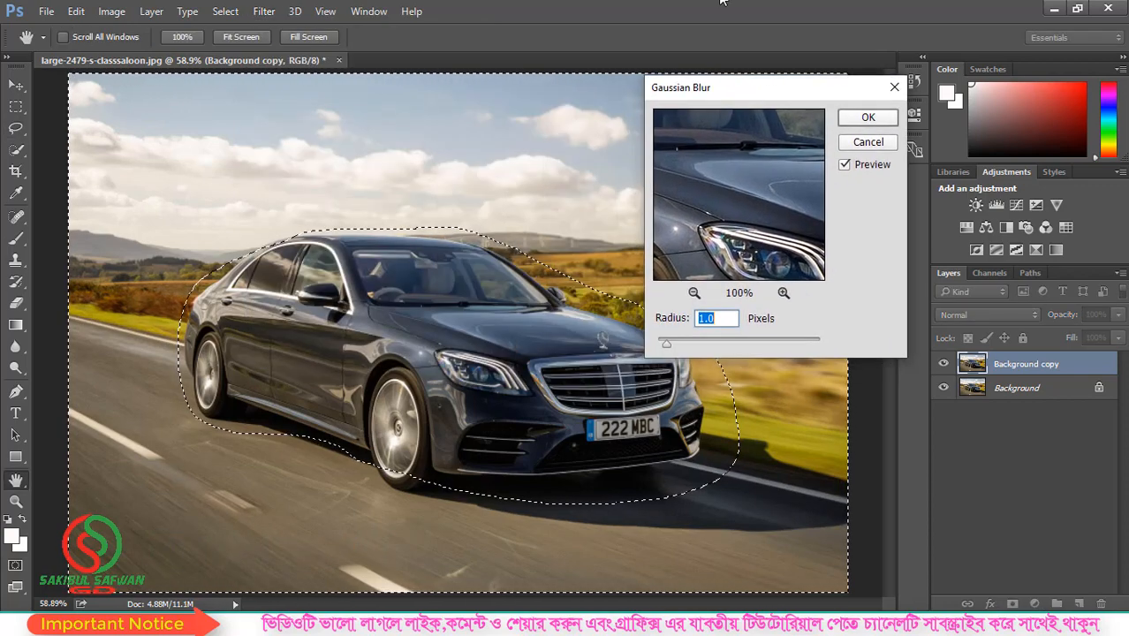
left_click_drag(667, 343, 704, 345)
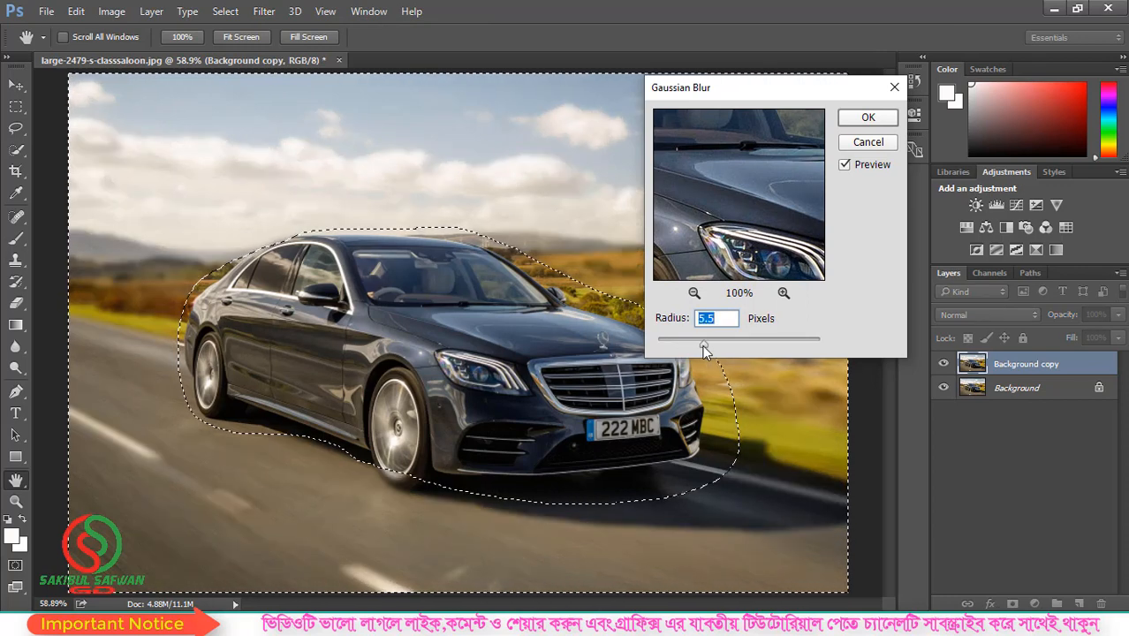
- Set the Gaussian Blur radius to 5.0 pixels, apply it and inspect the selection edge around the car
left_click(714, 318)
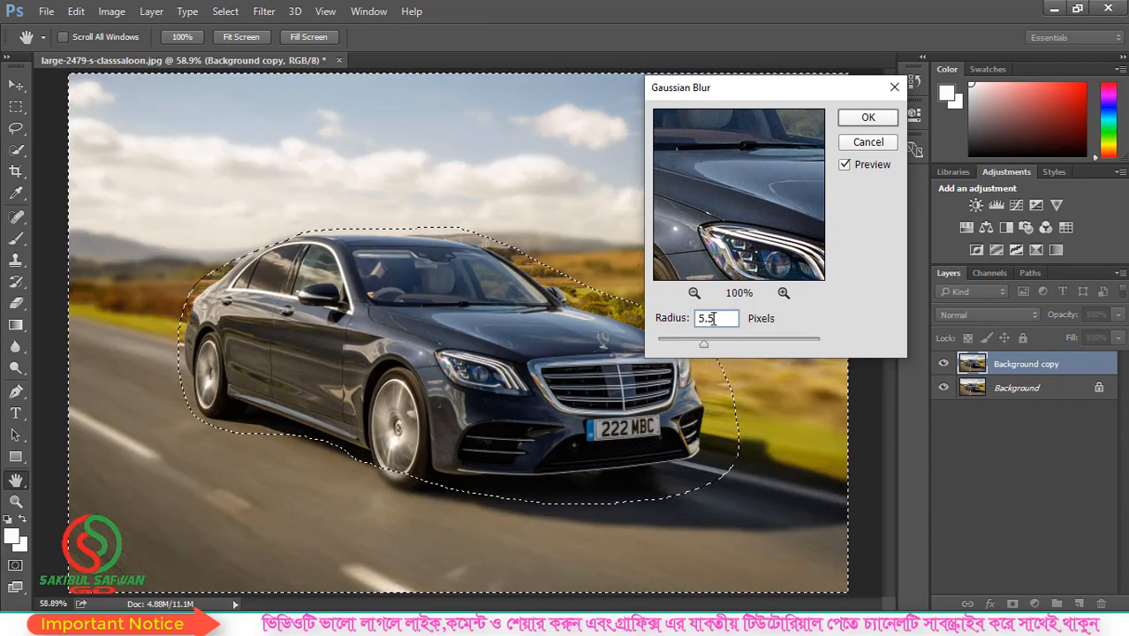
key("Down")
key("Down")
key("Down")
key("Down")
key("Down")
key("Down")
key("Up")
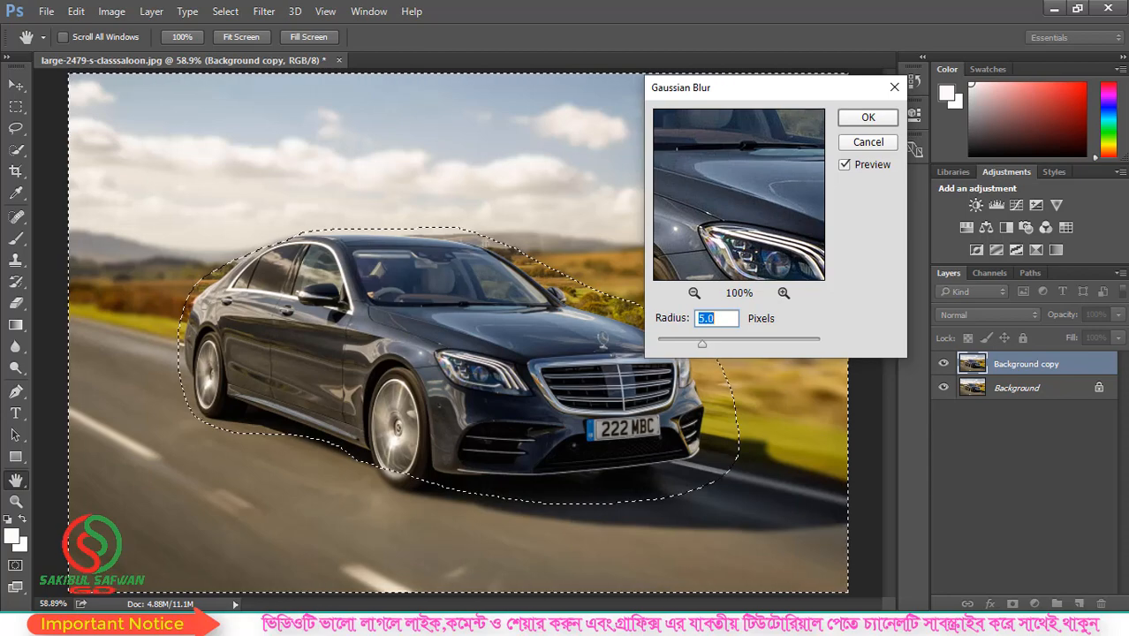
left_click(869, 117)
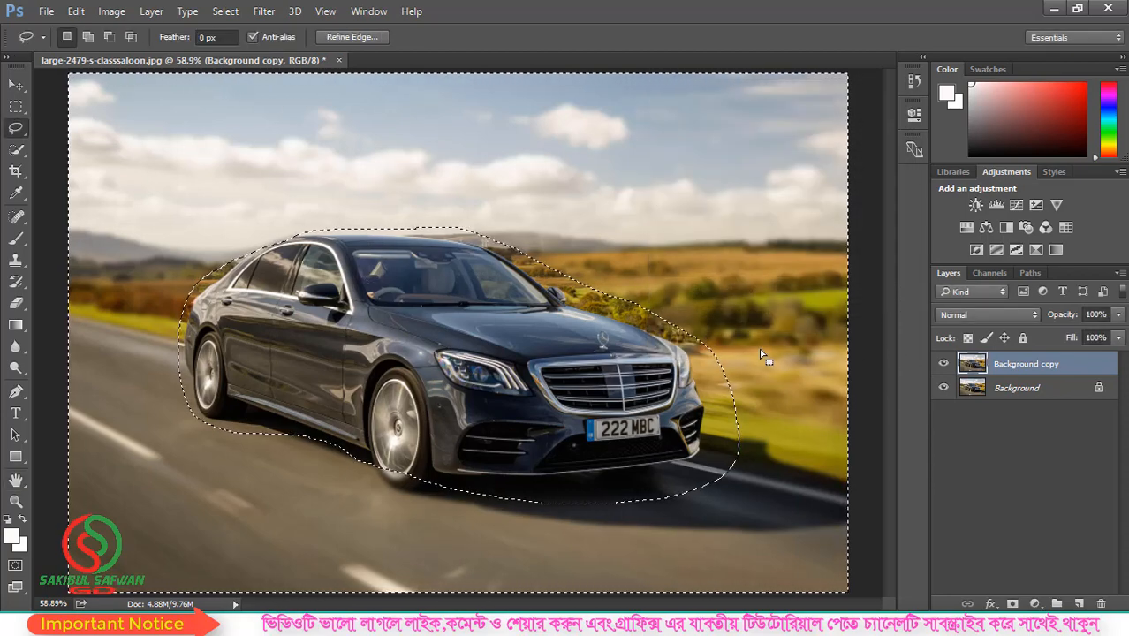
scroll(662, 331, "up", 5)
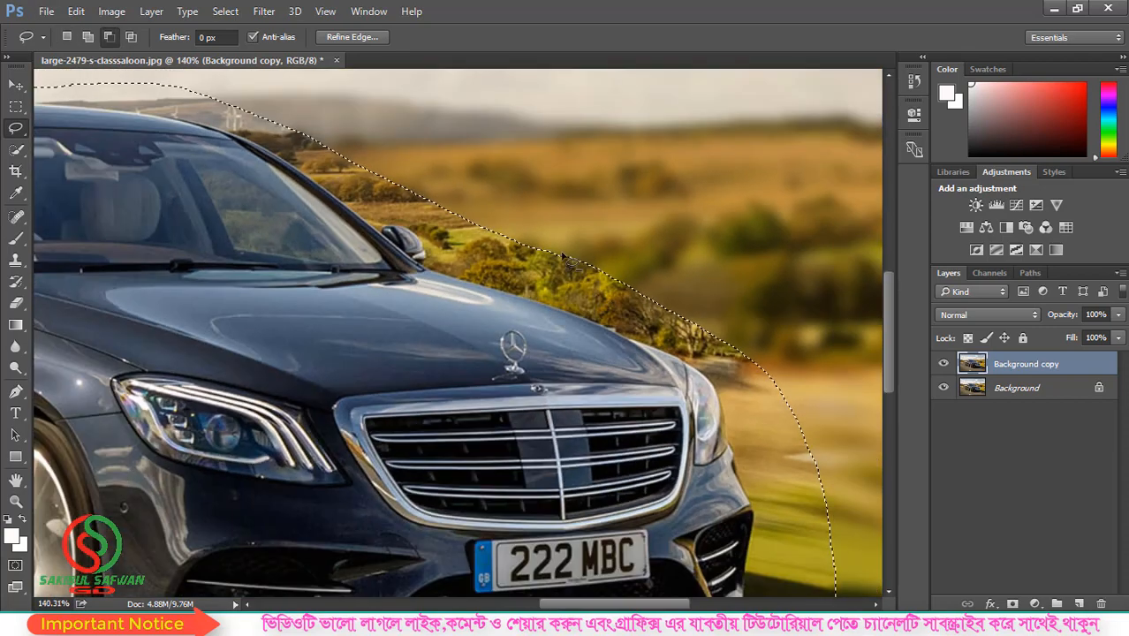
scroll(579, 333, "down", 5)
scroll(609, 266, "down", 2)
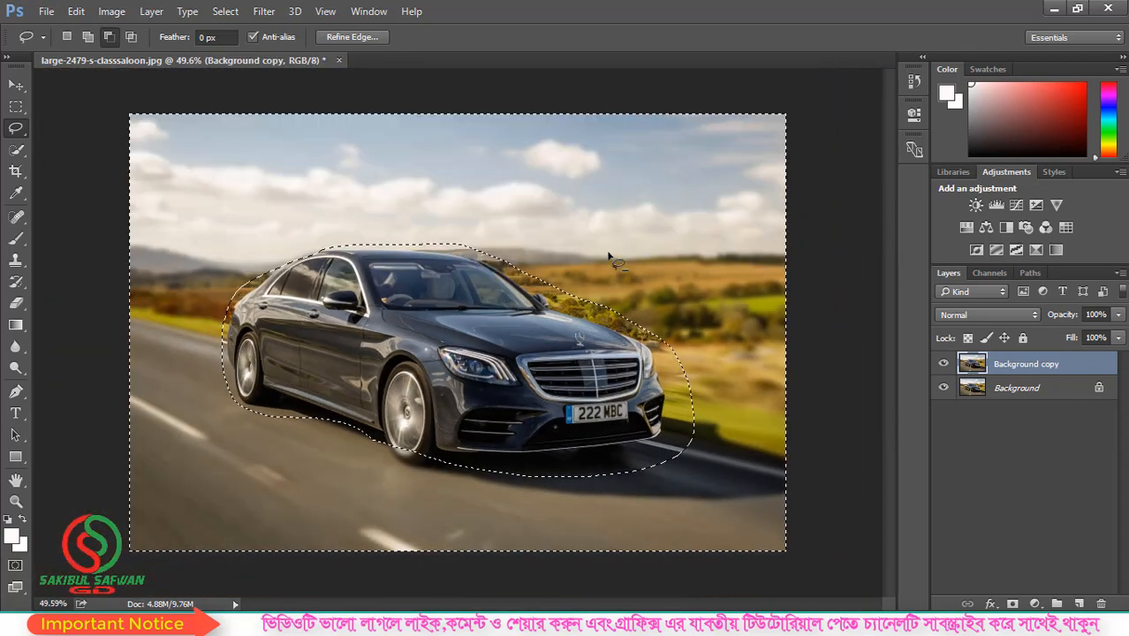
scroll(570, 328, "up", 1)
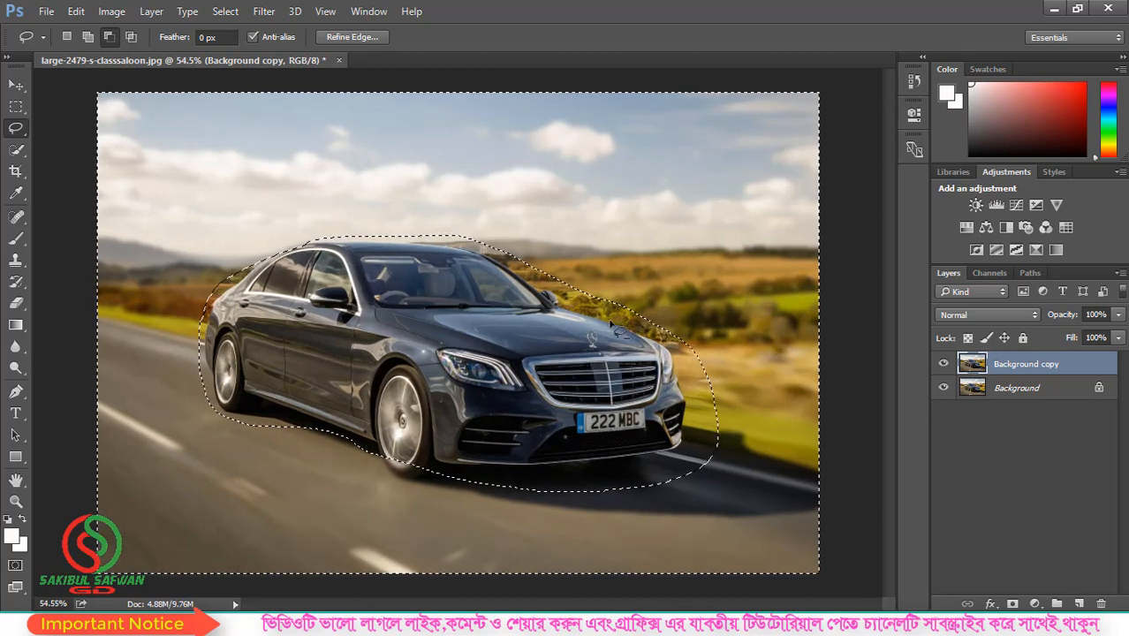
- Start a Motion Blur on the area around the car and raise its distance to 152 pixels in the preview
left_click(264, 11)
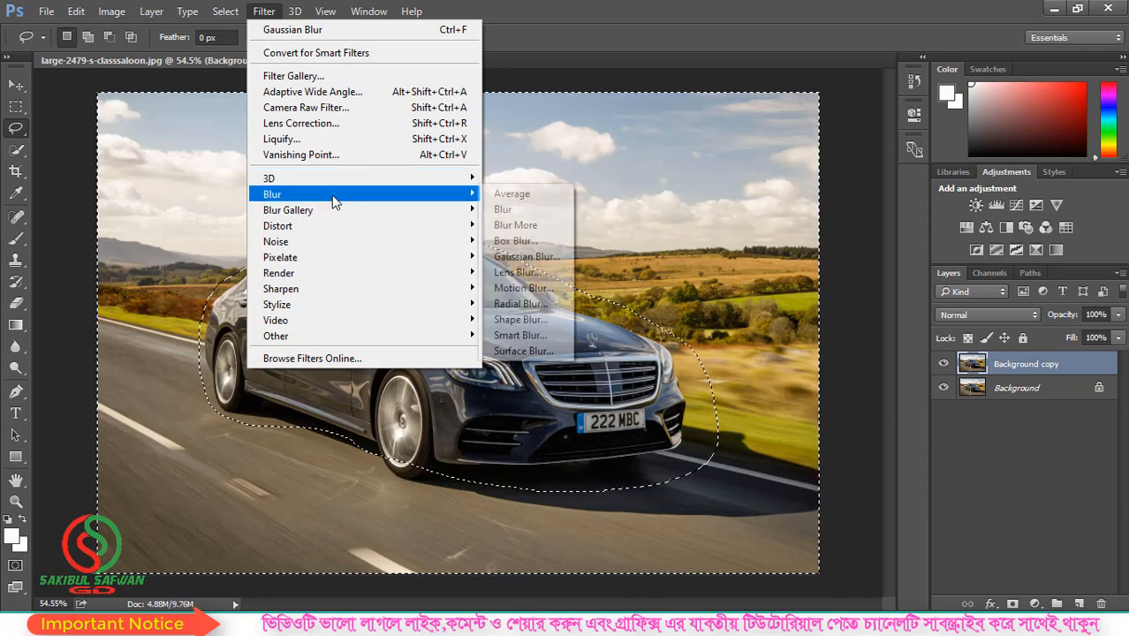
left_click(524, 288)
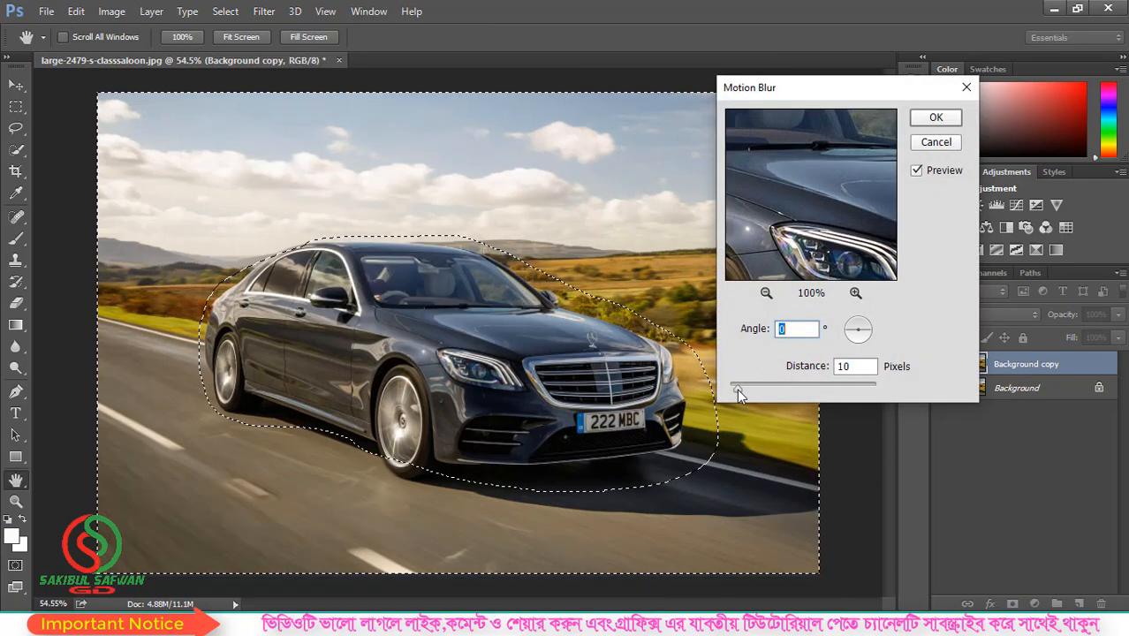
left_click_drag(766, 393, 782, 386)
left_click_drag(783, 92, 922, 78)
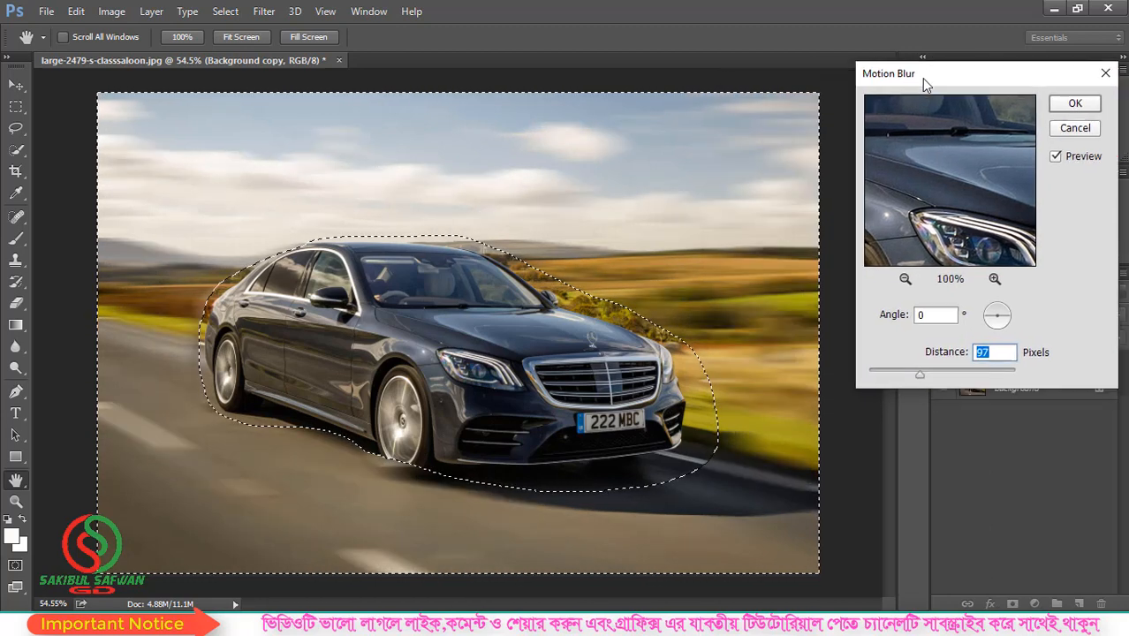
left_click_drag(921, 374, 932, 376)
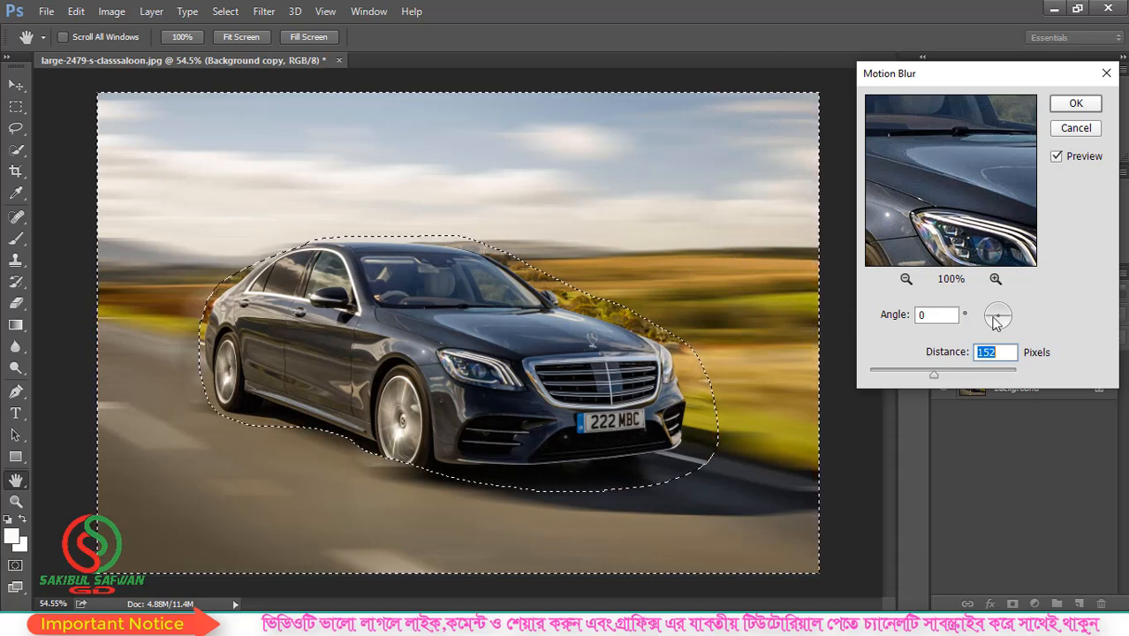
- Try different Motion Blur angles in the preview, including -10° and -67°
double_click(932, 318)
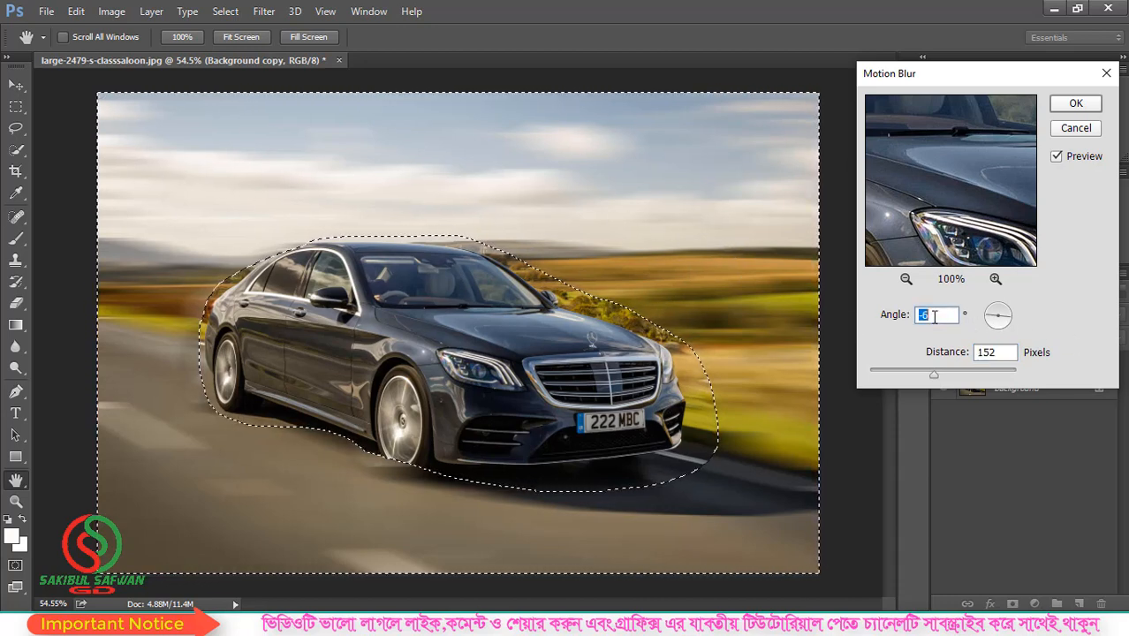
key("Down")
key("Down")
key("Down")
key("Down")
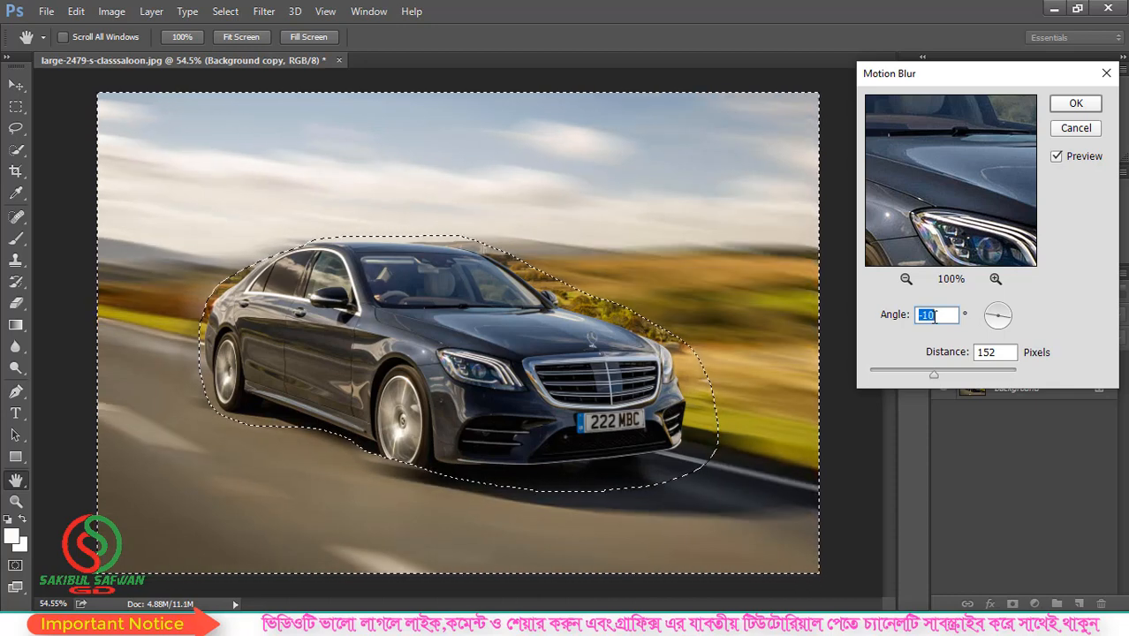
key("Up")
key("Up")
key("Up")
key("Up")
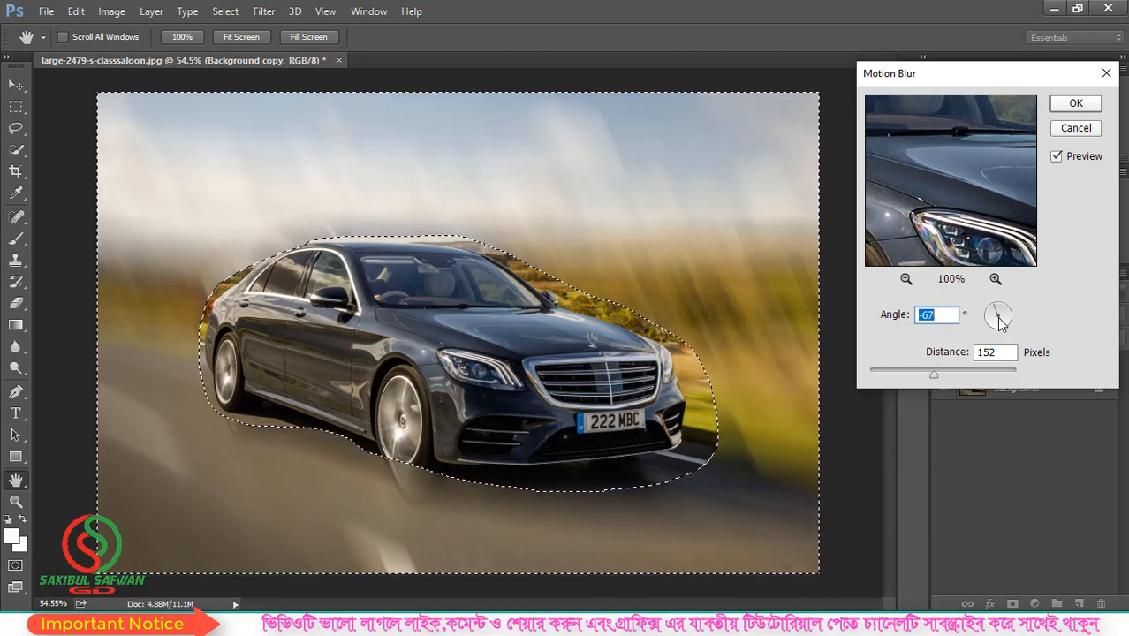
- Set the Motion Blur angle to -4°, apply it around the car, inspect the image and undo the blur
type("-6")
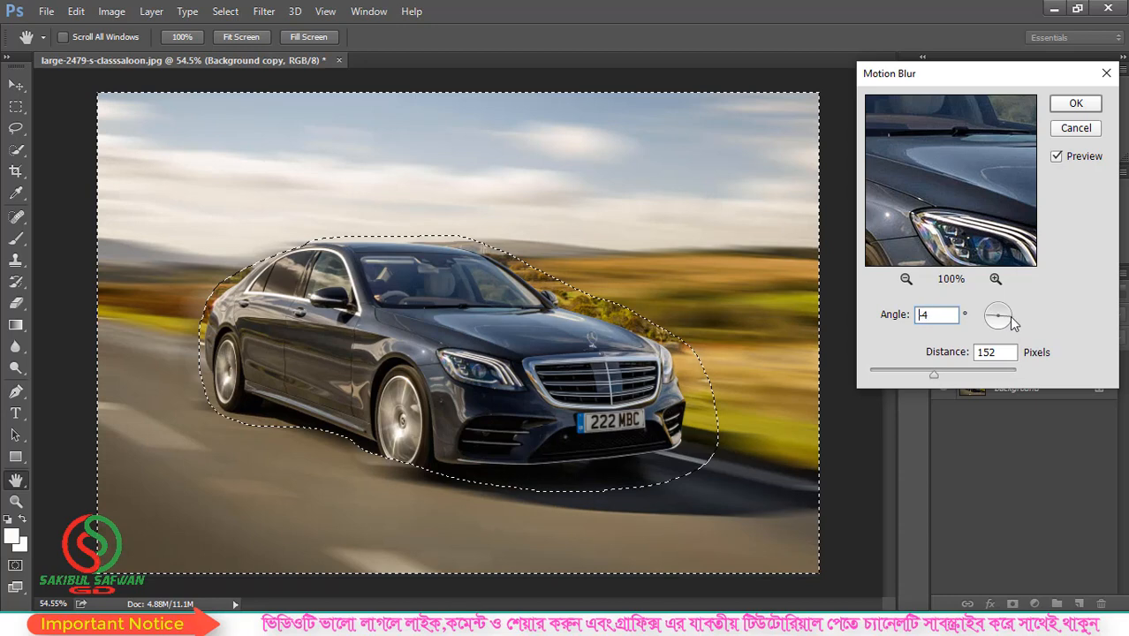
left_click(1085, 104)
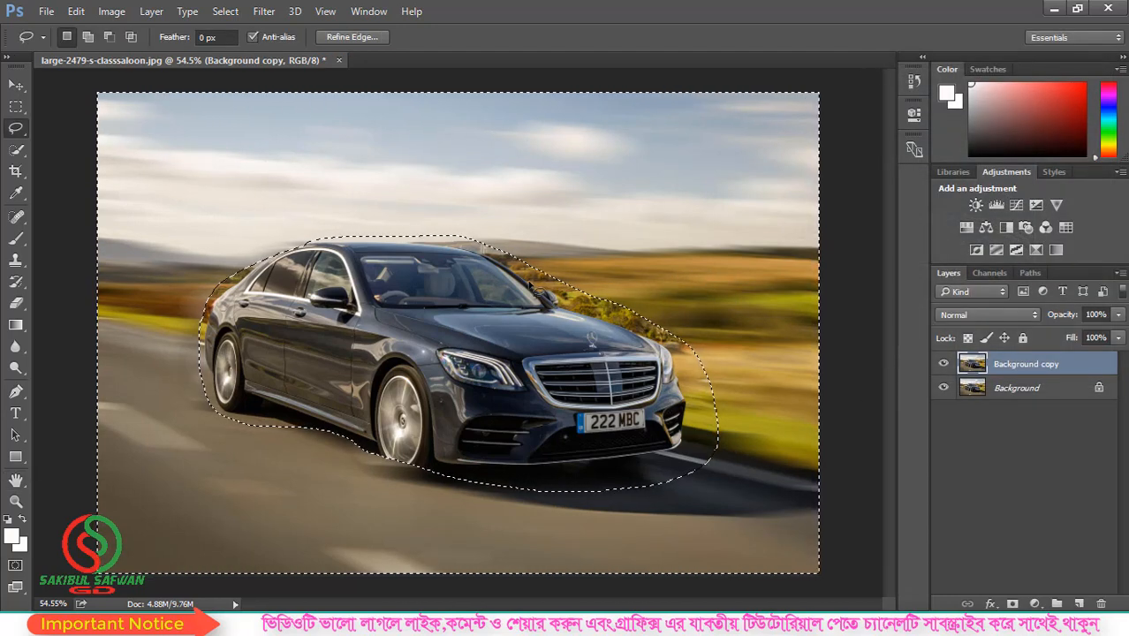
scroll(530, 284, "down", 2)
scroll(512, 289, "up", 2)
scroll(488, 295, "down", 1)
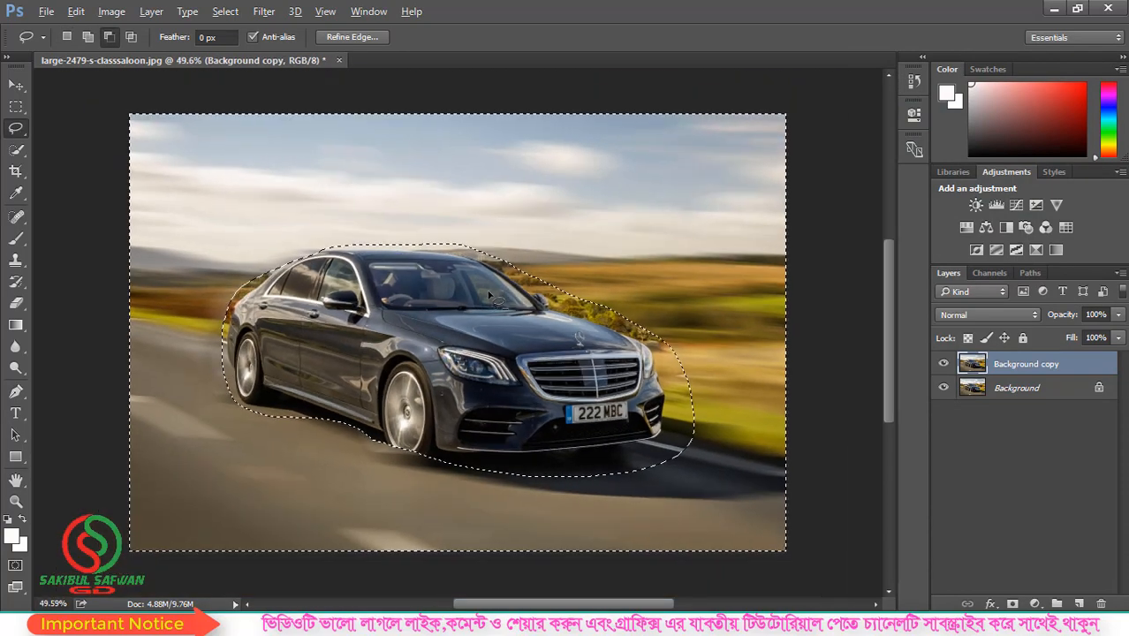
scroll(460, 291, "up", 1)
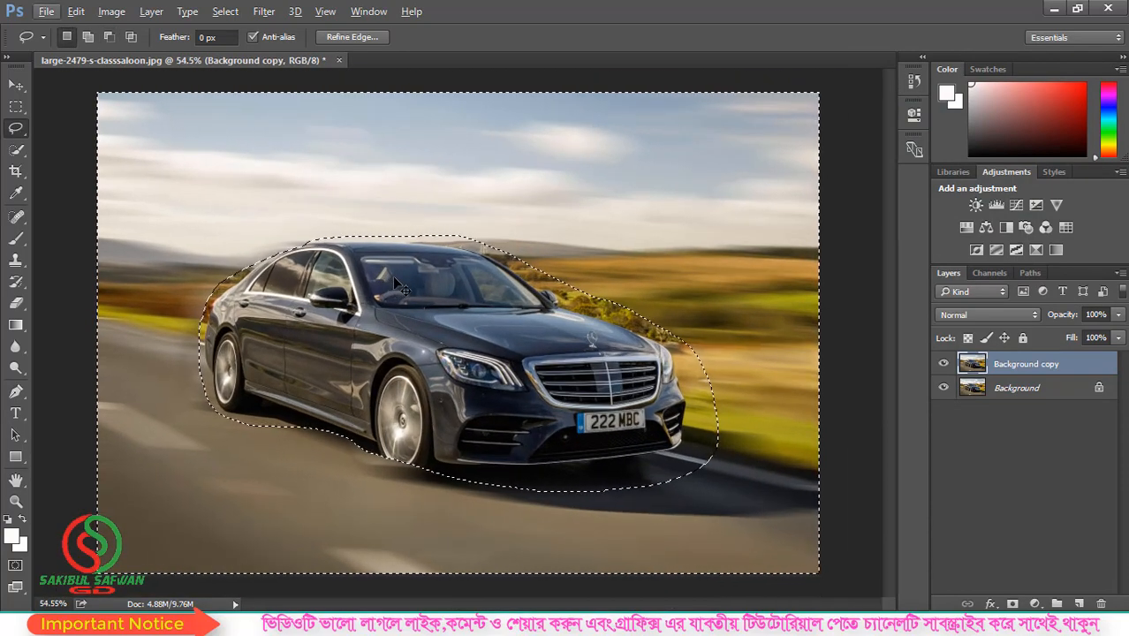
key("ctrl+z")
- Apply a Radial Blur with the Zoom method and Good quality to the area around the car and undo it
left_click(263, 11)
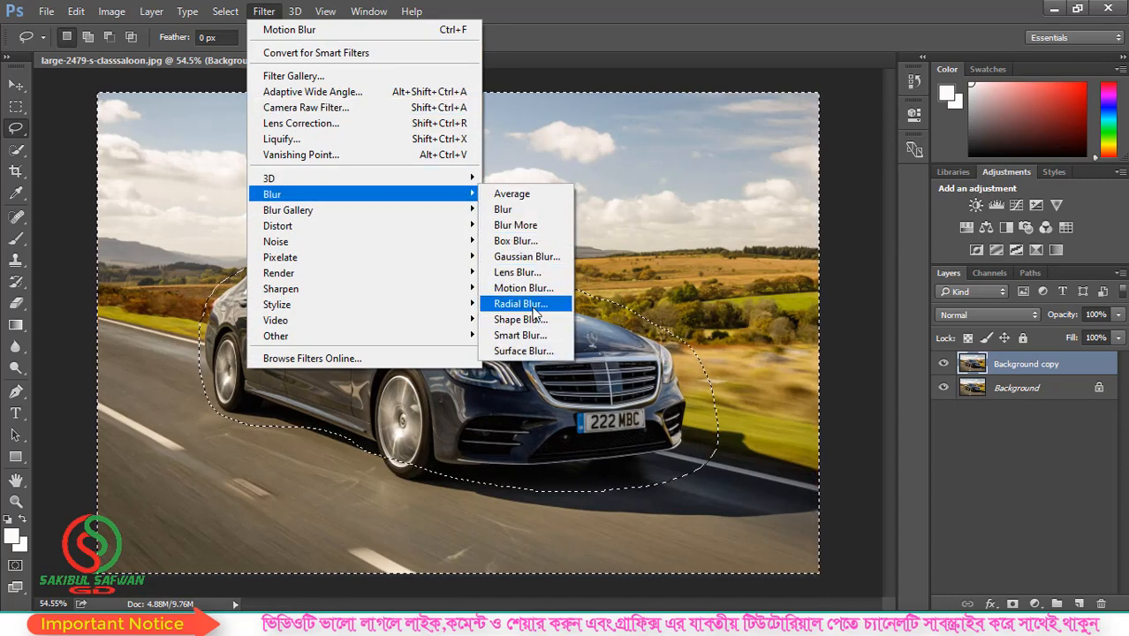
left_click(533, 309)
left_click_drag(684, 144, 787, 128)
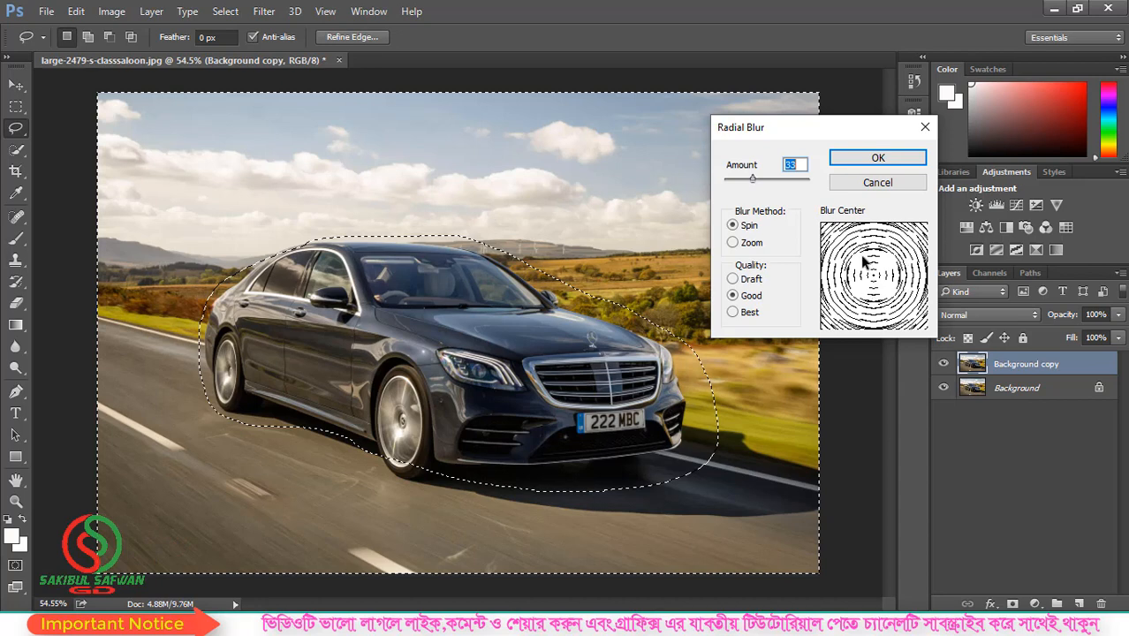
left_click(733, 243)
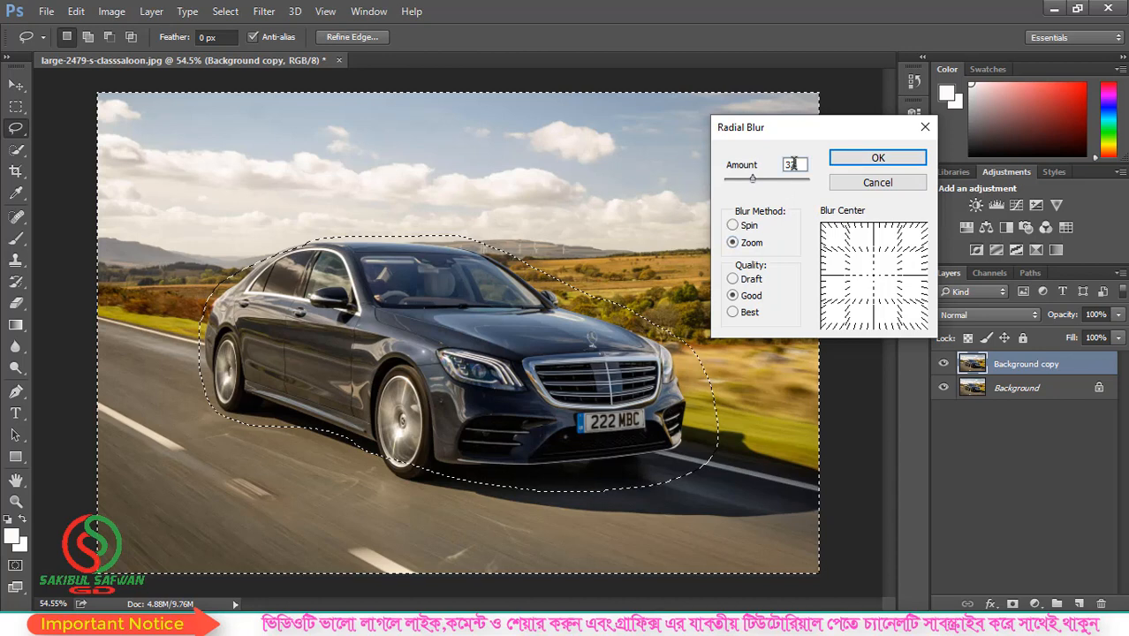
left_click(883, 159)
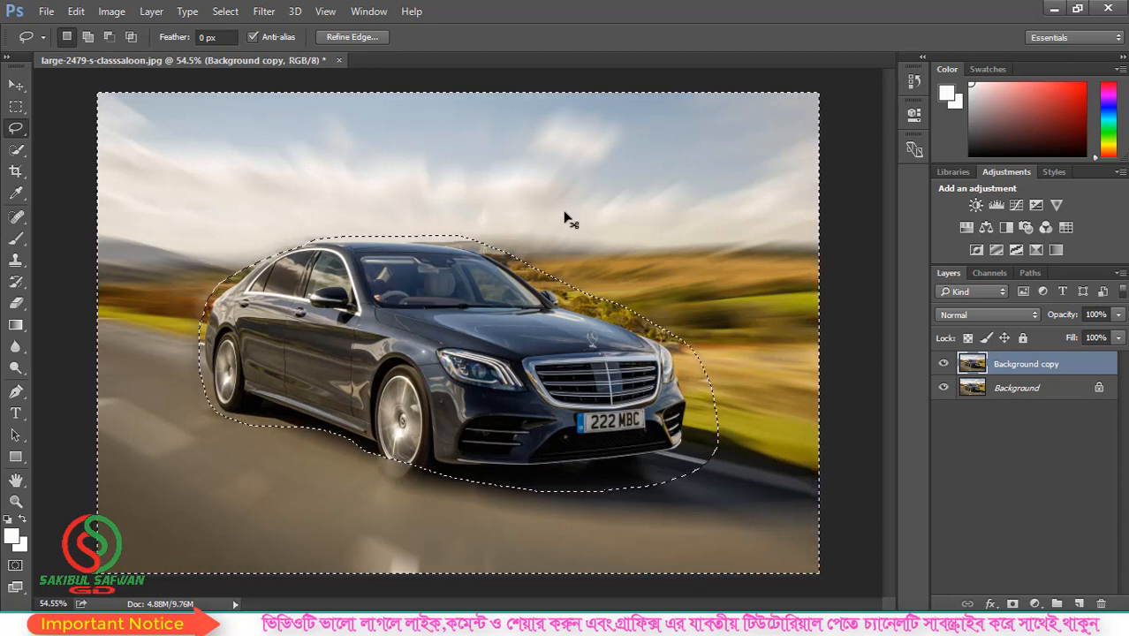
key("ctrl+z")
- Apply a Smart Blur with radius 74.3 and threshold 42.6 around the car and inspect the background
left_click(264, 11)
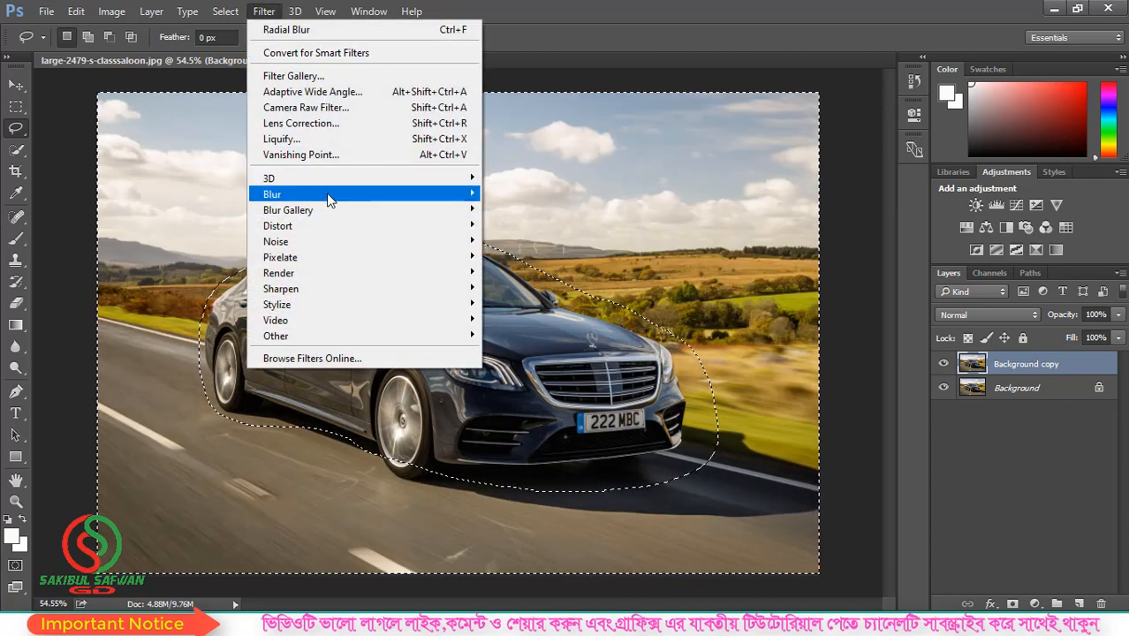
mouse_move(326, 193)
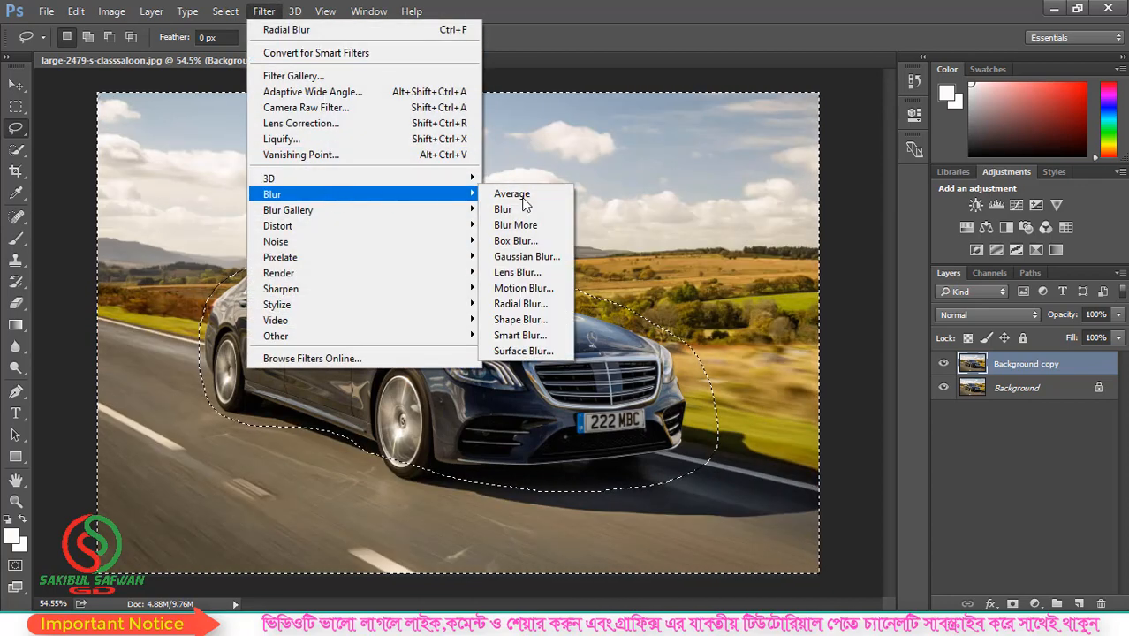
left_click(541, 336)
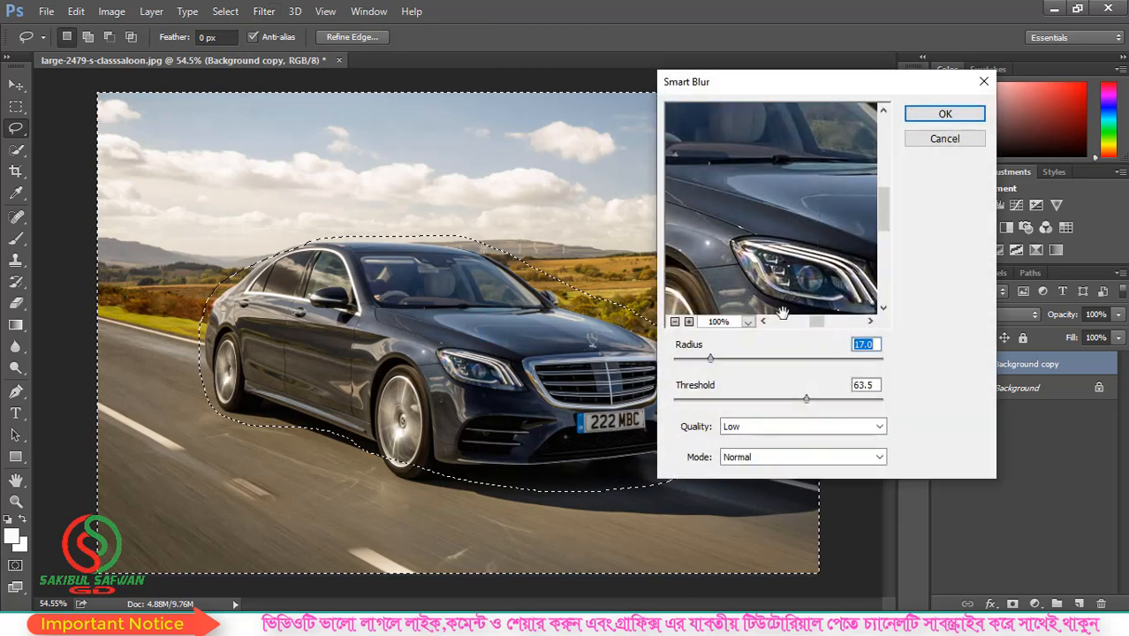
left_click_drag(707, 361, 765, 399)
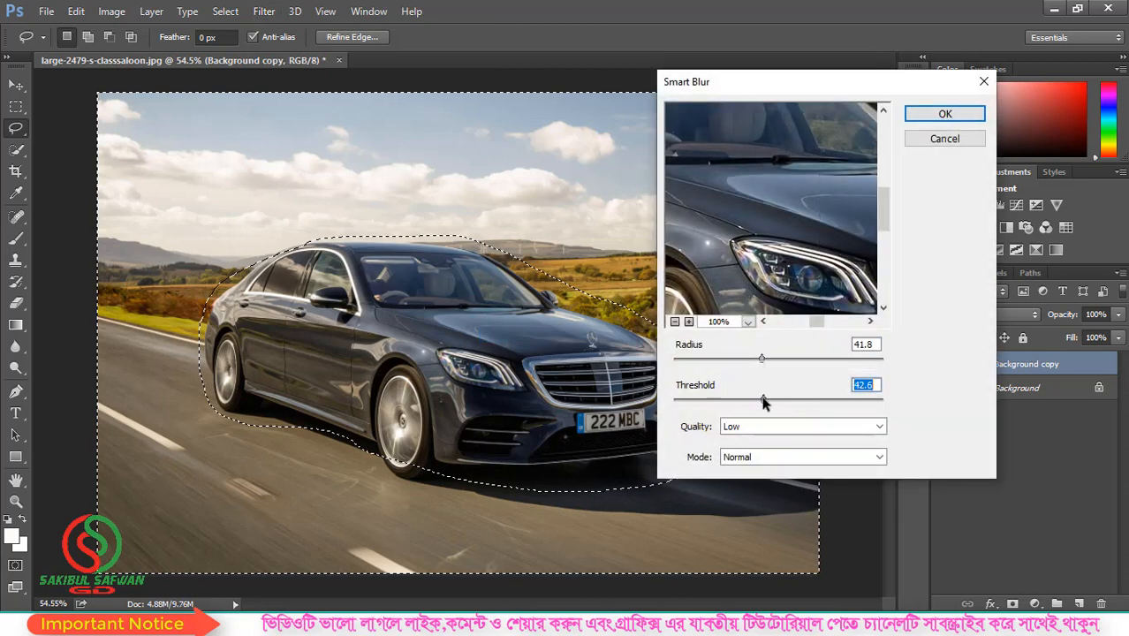
left_click_drag(780, 362, 826, 364)
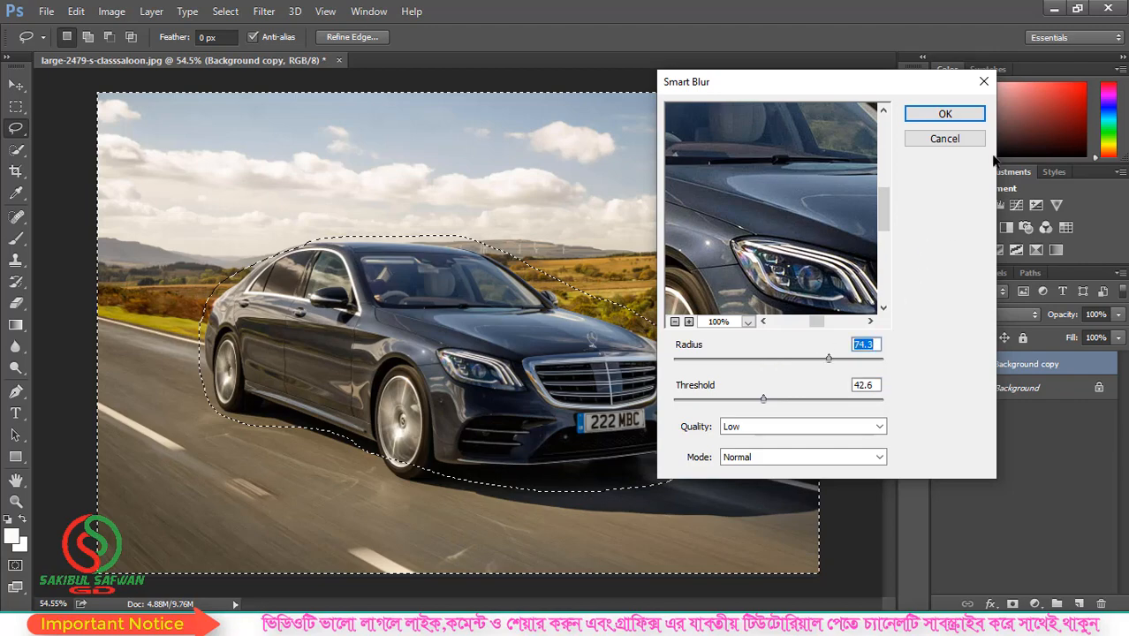
left_click(963, 114)
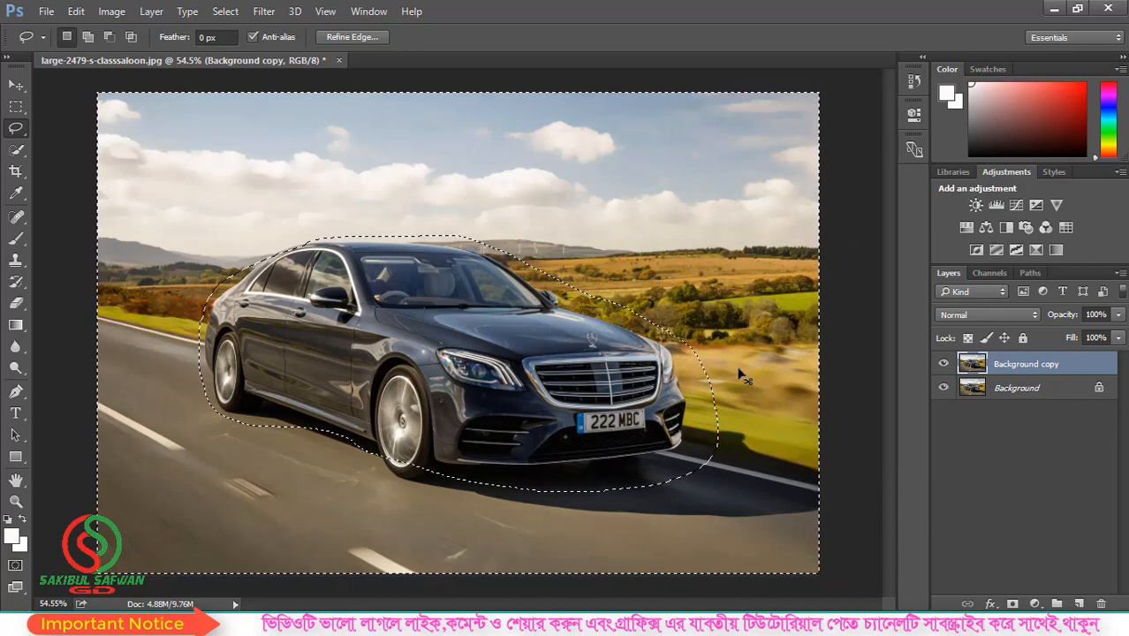
scroll(686, 339, "up", 5)
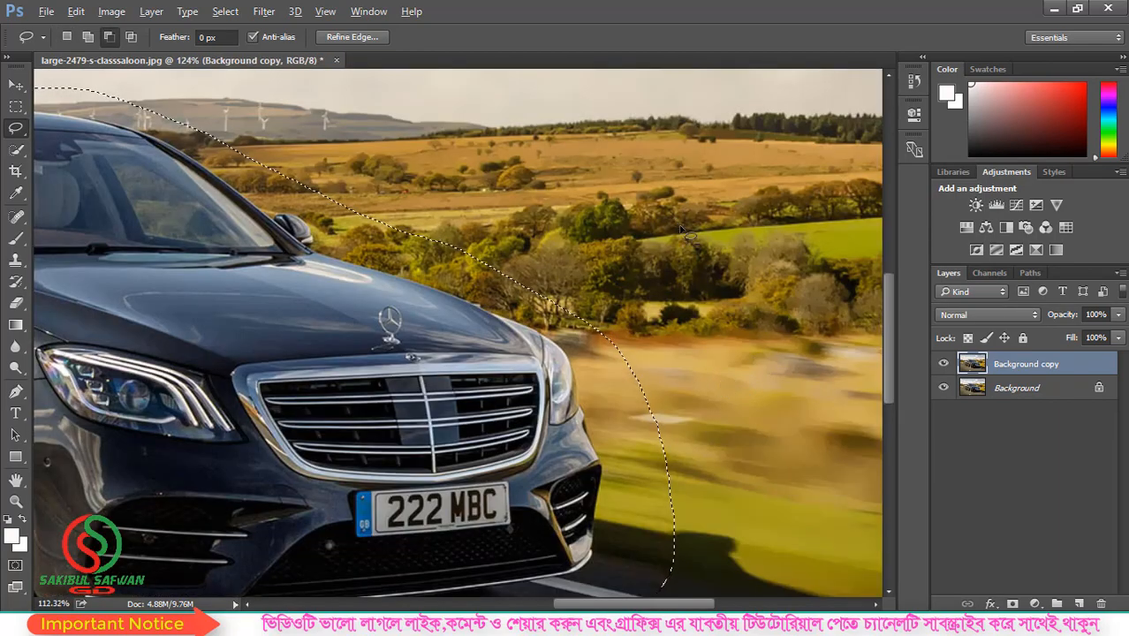
scroll(671, 247, "down", 5)
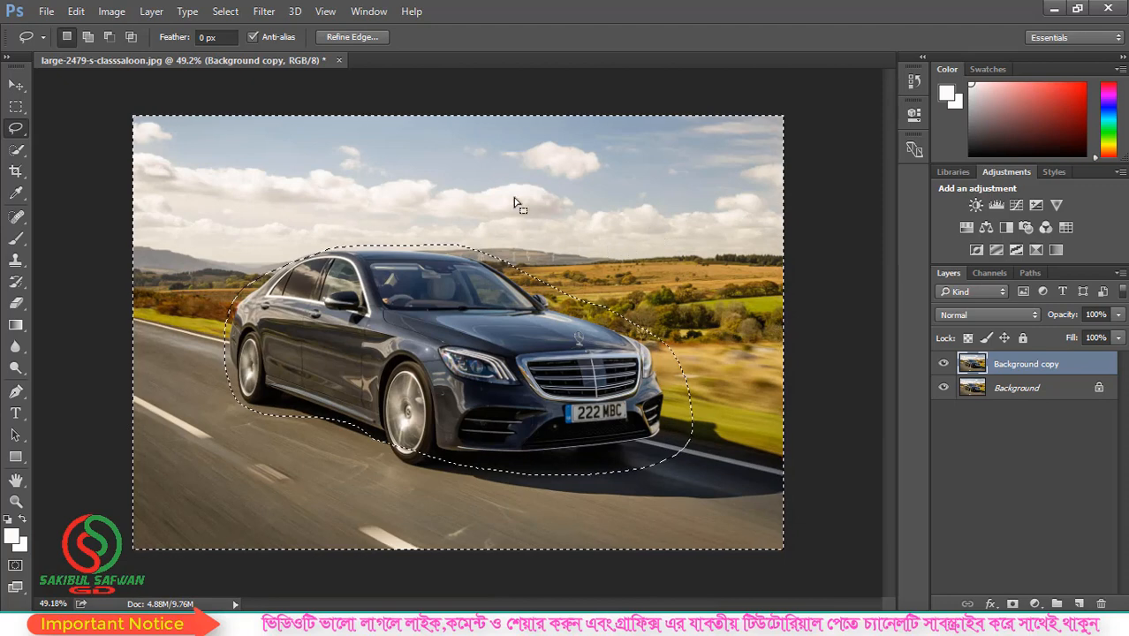
- Deselect the area around the car
left_click(264, 12)
left_click(264, 13)
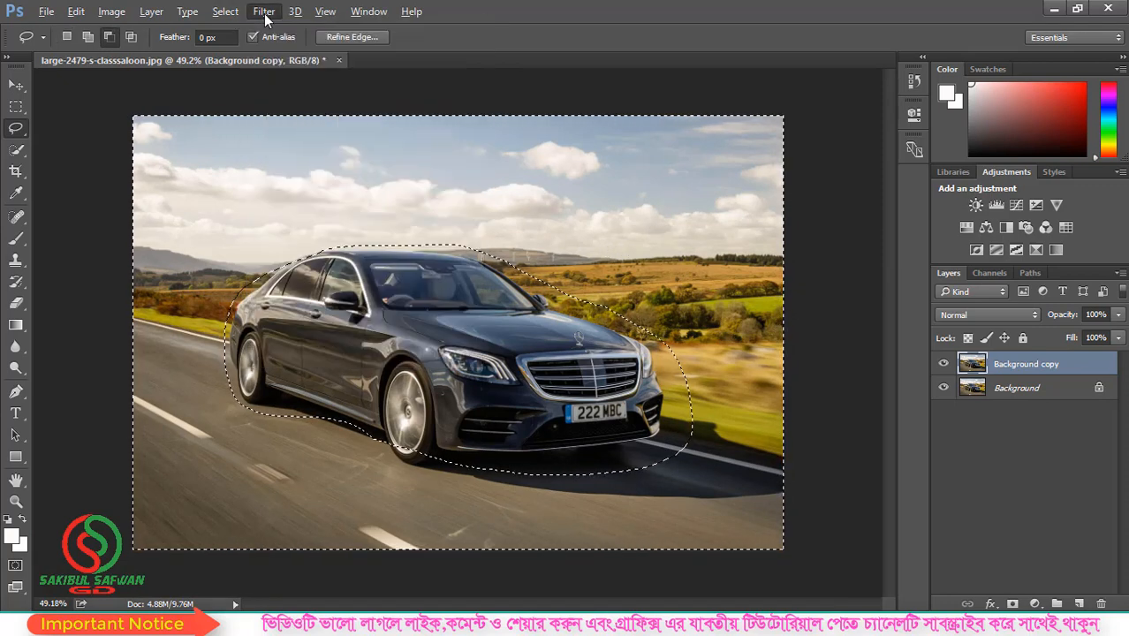
left_click(261, 13)
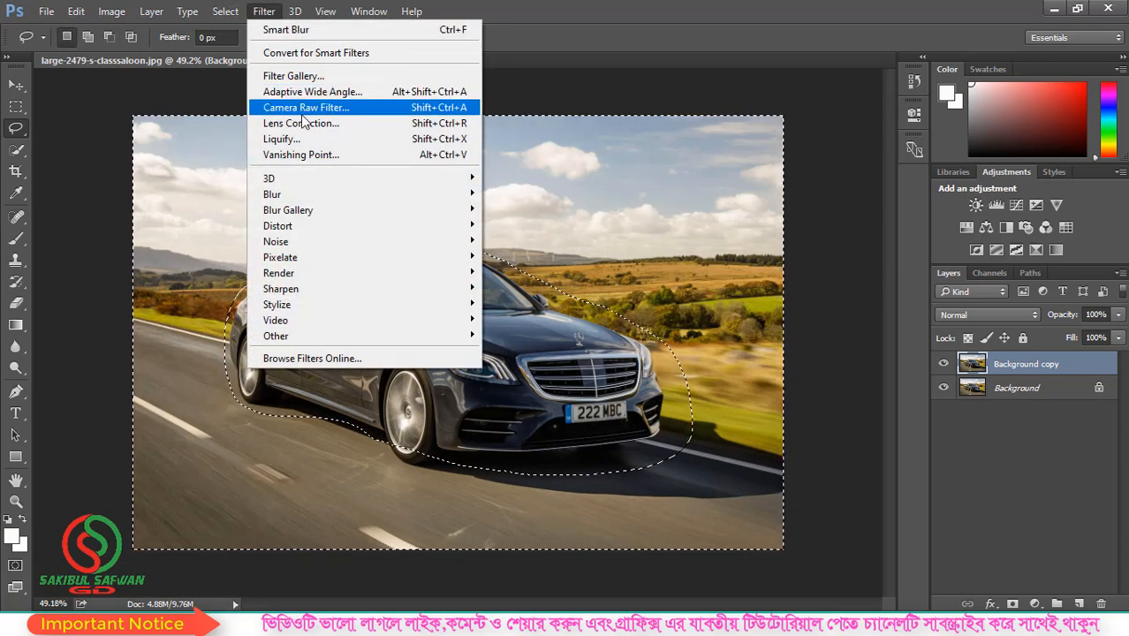
left_click(226, 11)
left_click(241, 45)
scroll(400, 109, "up", 1)
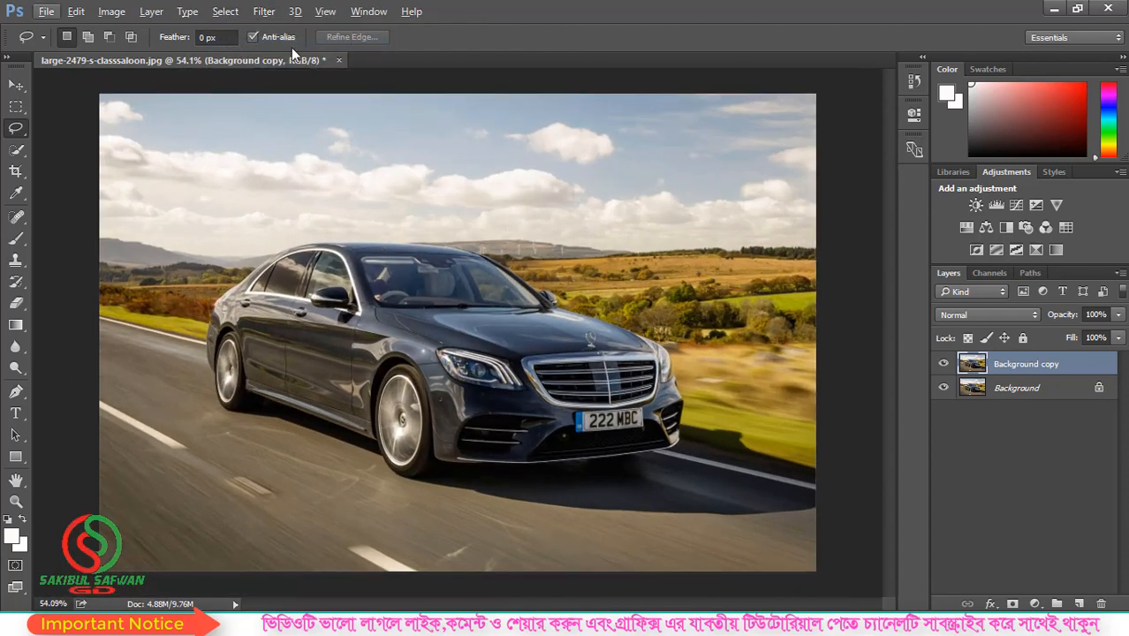
- Start a Field Blur from the Blur Gallery and add pins at the car's rear, beside its front bumper and in the sky
left_click(263, 11)
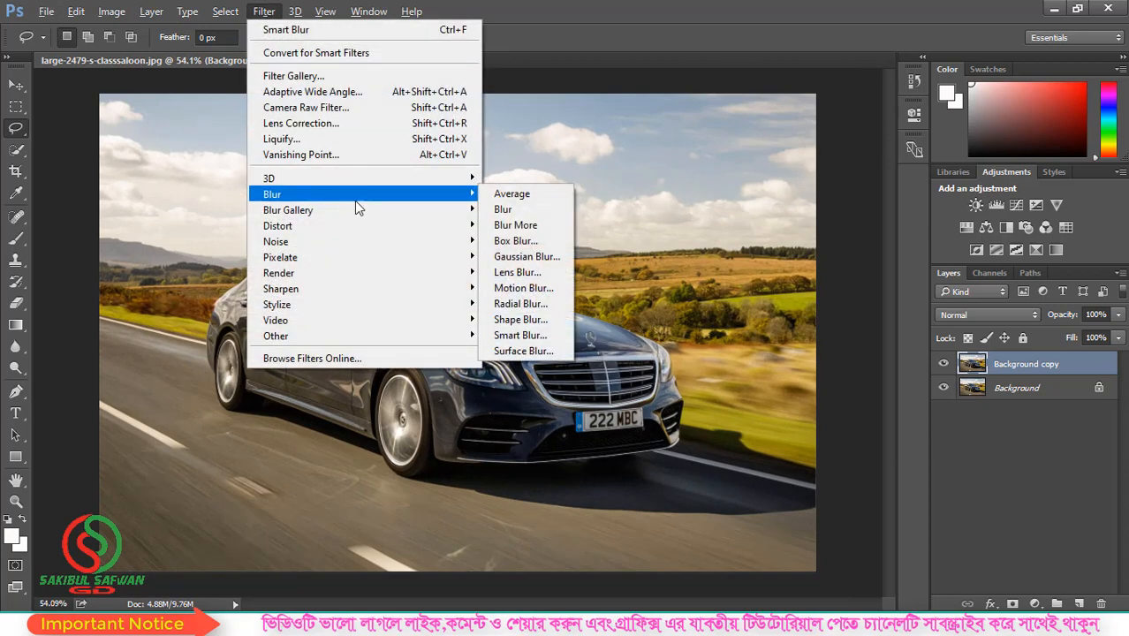
mouse_move(346, 195)
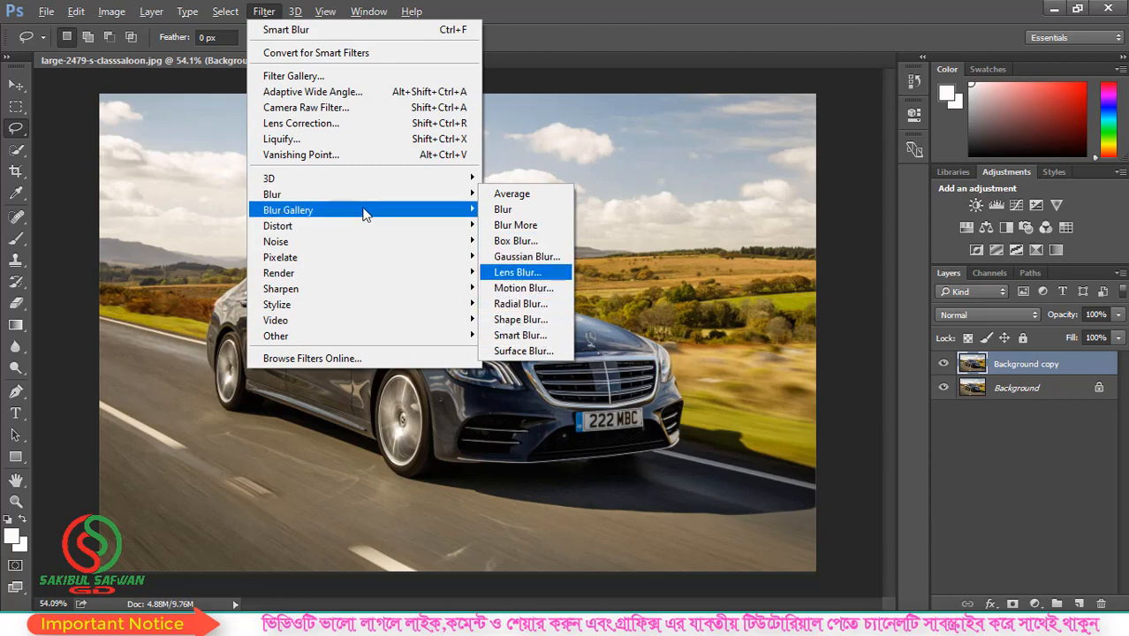
mouse_move(323, 221)
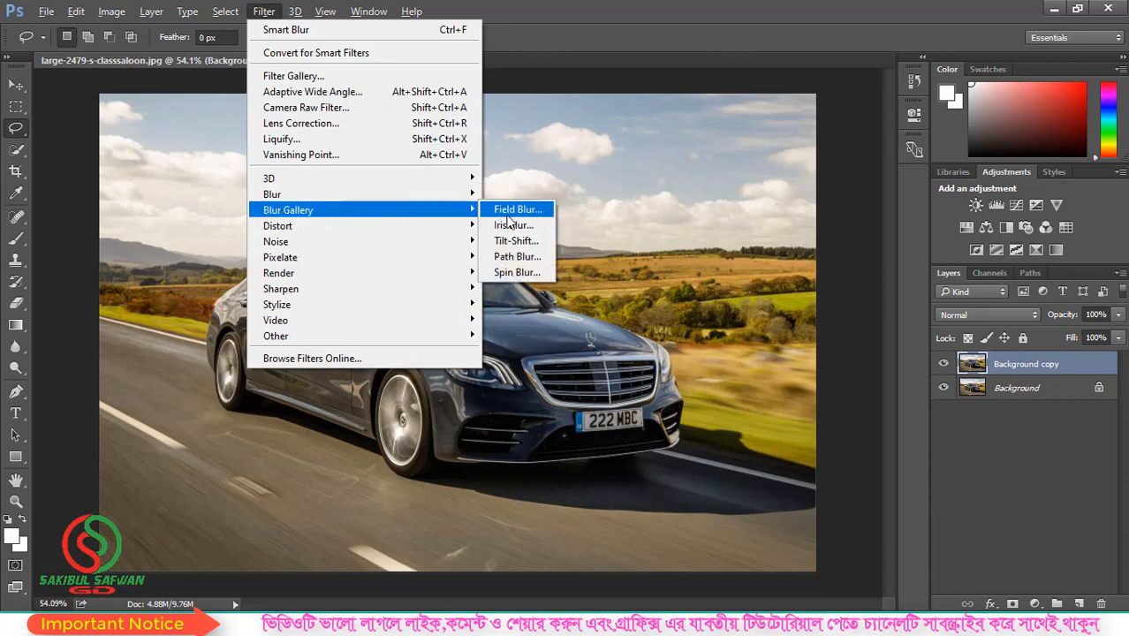
left_click(513, 212)
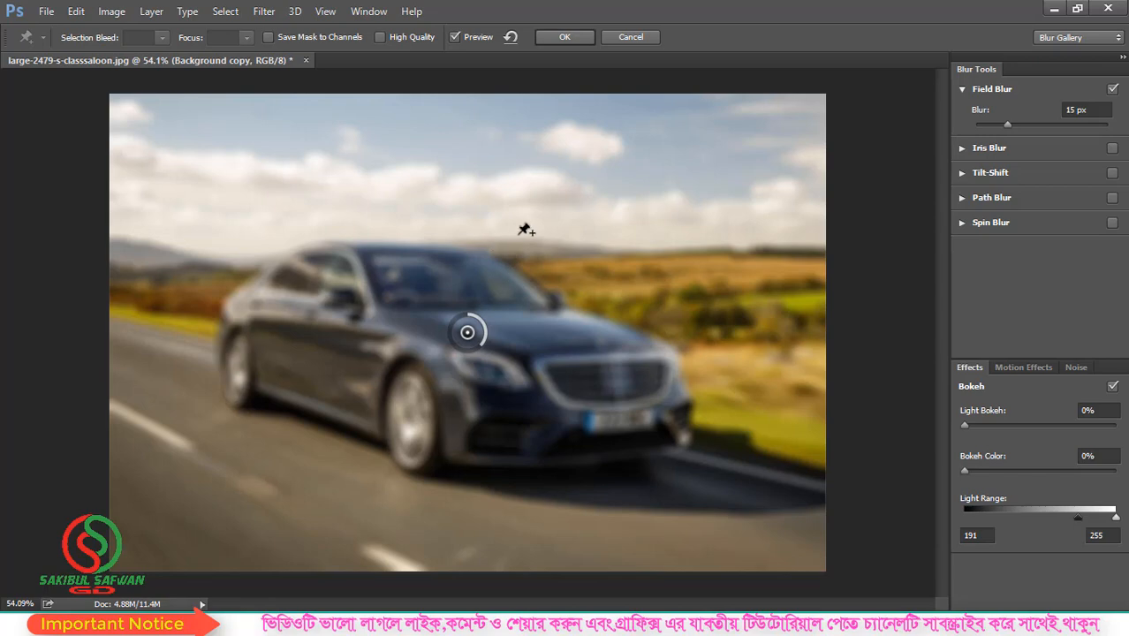
left_click(227, 310)
left_click(706, 395)
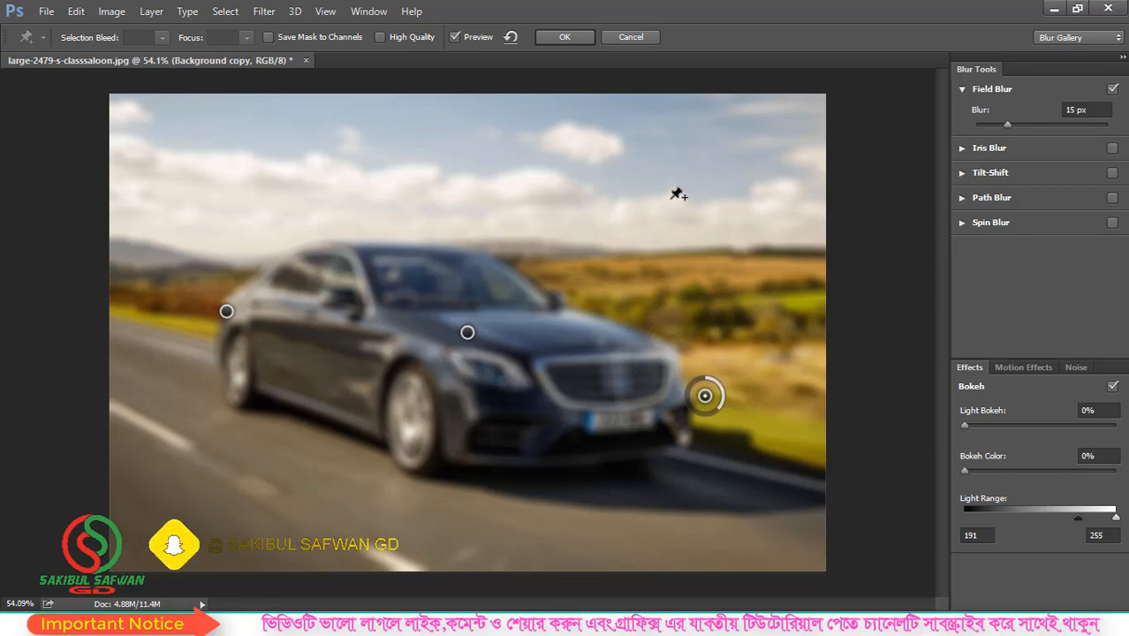
left_click(725, 161)
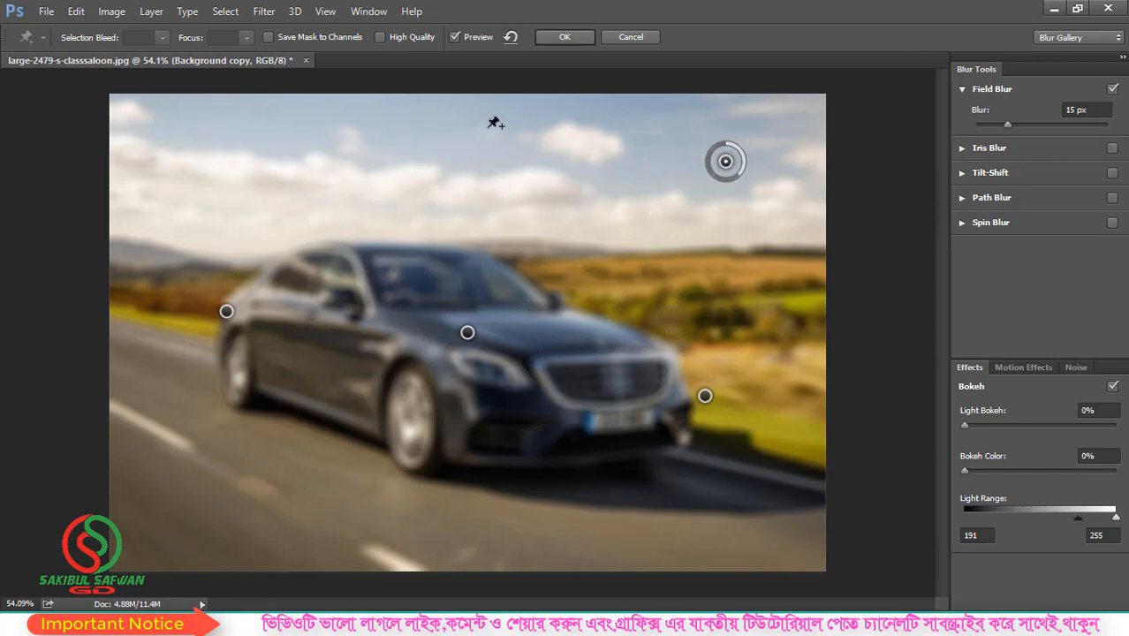
- Try weaker and stronger blur on the pin at the car's rear and bring it back to 15 px
left_click(227, 312)
left_click_drag(240, 303, 245, 301)
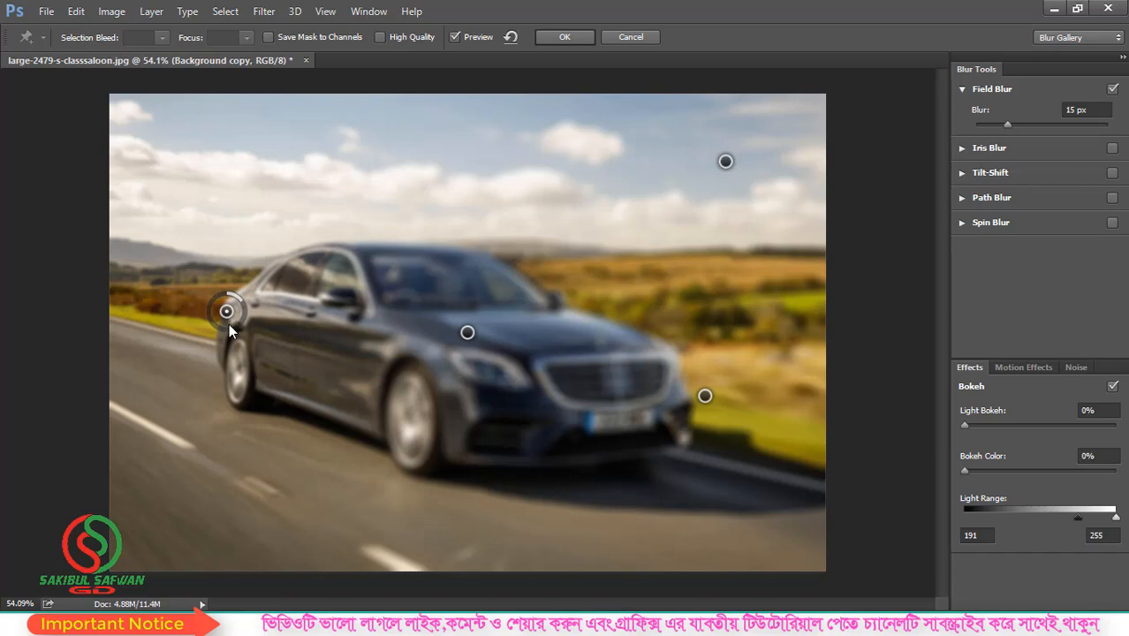
left_click_drag(212, 329, 209, 325)
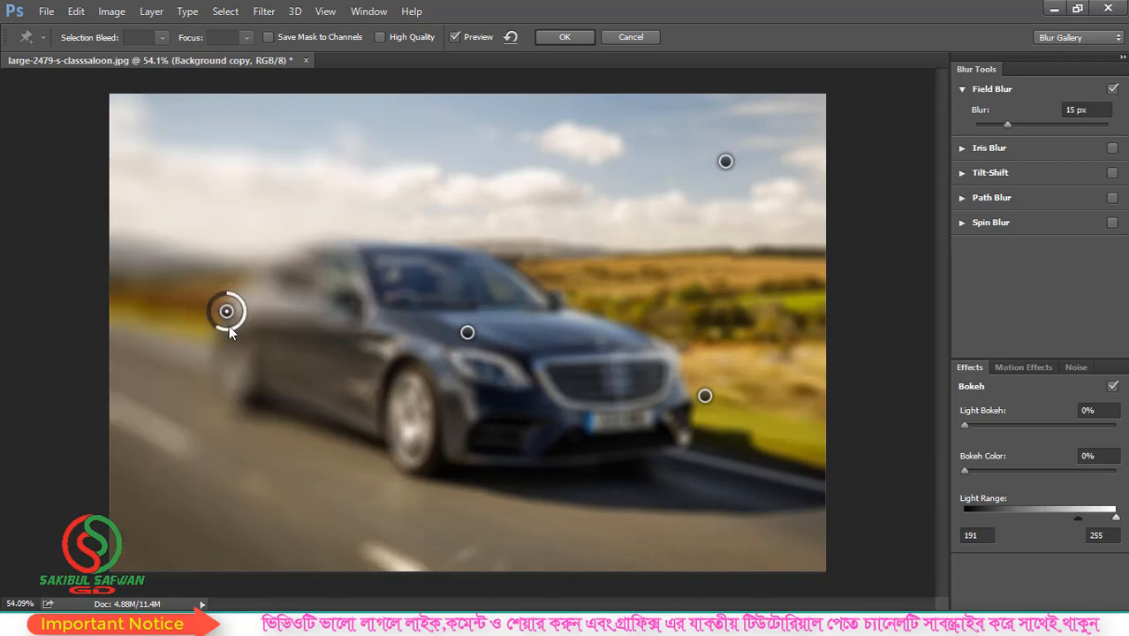
left_click_drag(229, 325, 239, 318)
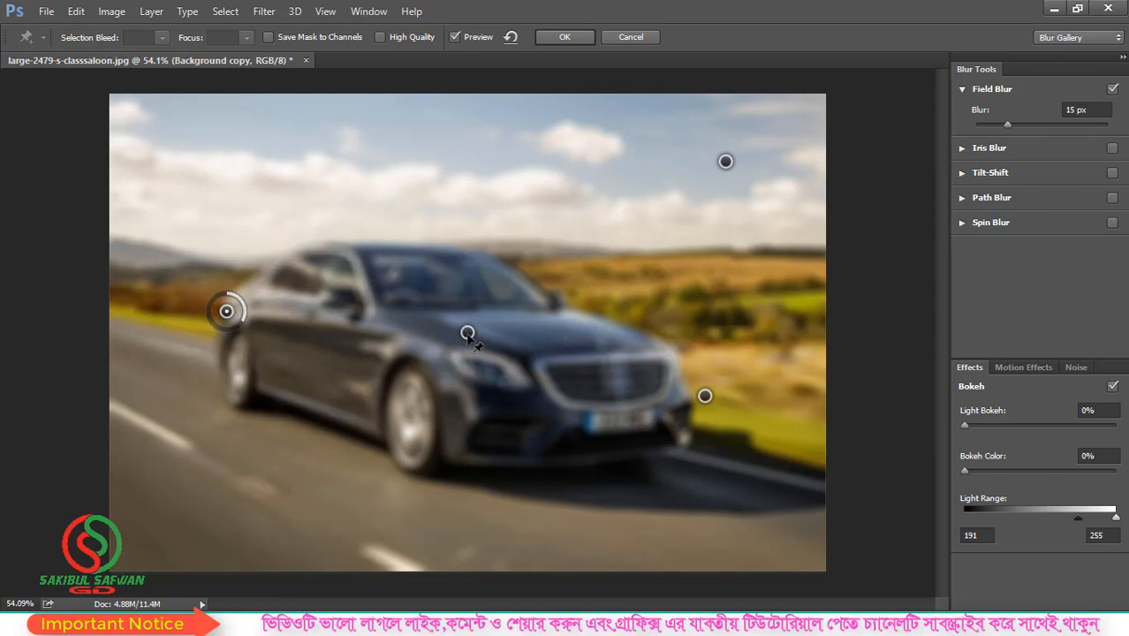
- Set the hood pin's blur to 4 px, weaken the bumper pin's, strengthen the sky pin's, and apply and undo the Field Blur
left_click(468, 334)
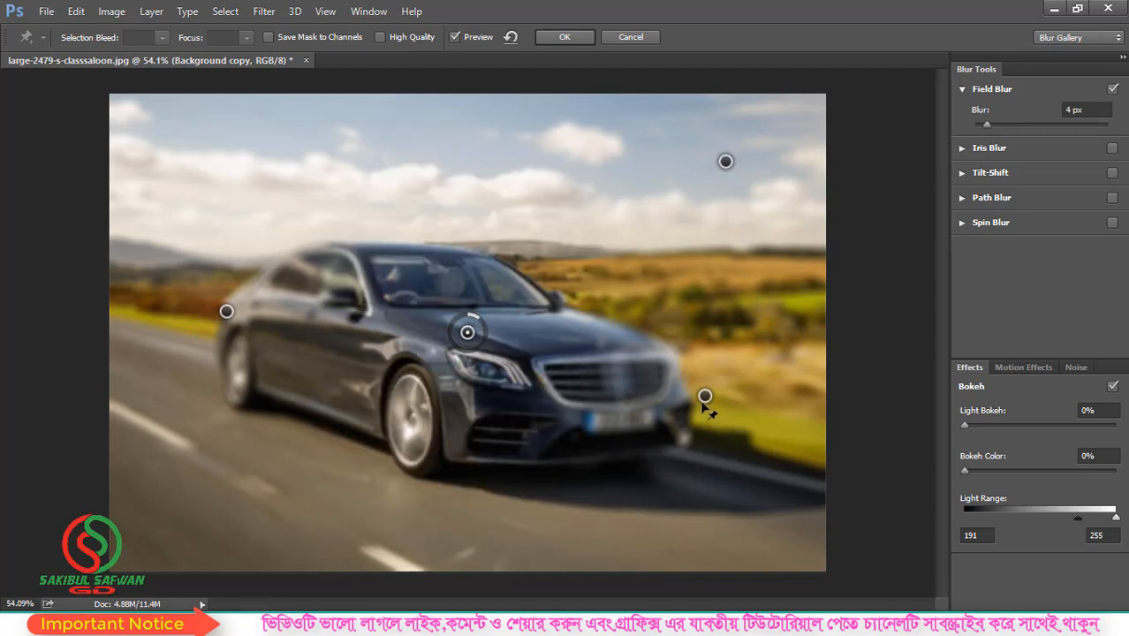
left_click(705, 397)
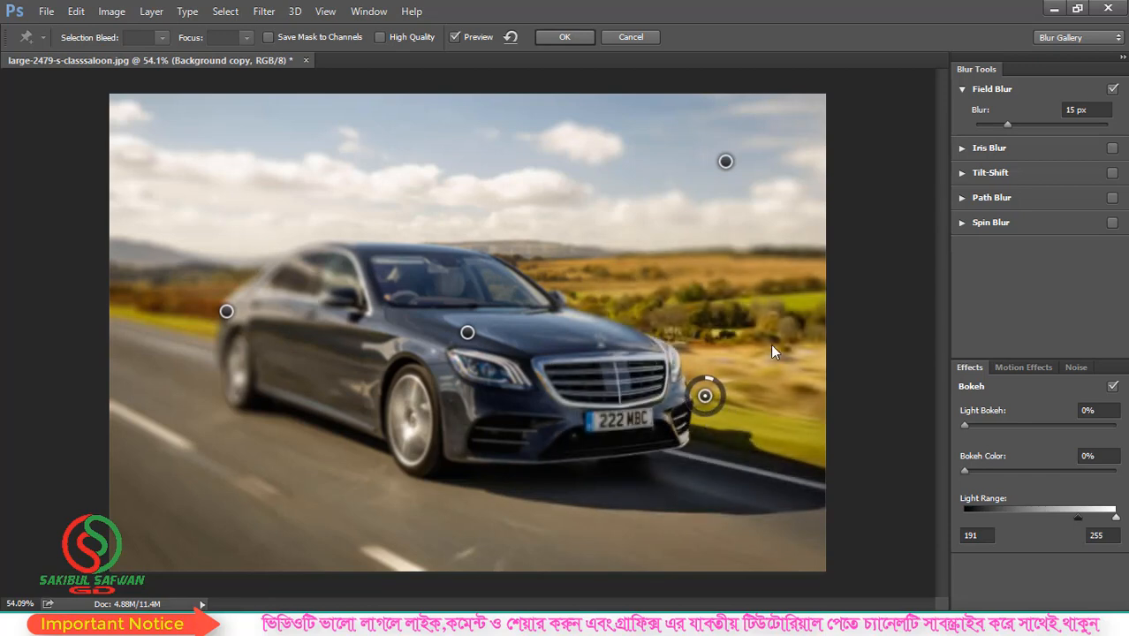
left_click(726, 162)
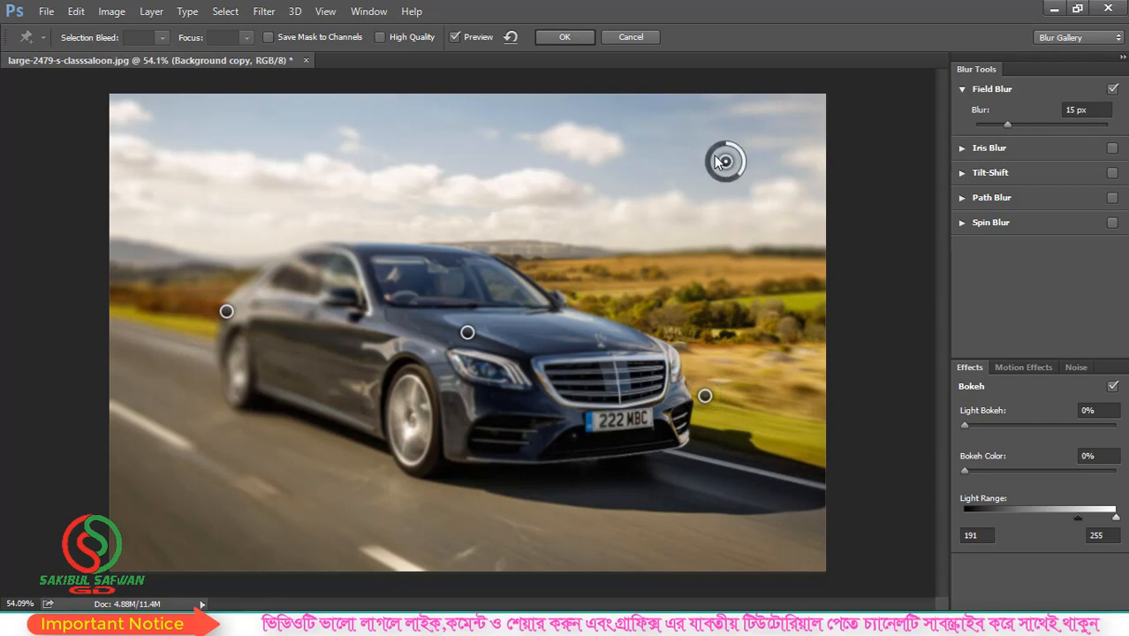
left_click_drag(714, 146, 723, 142)
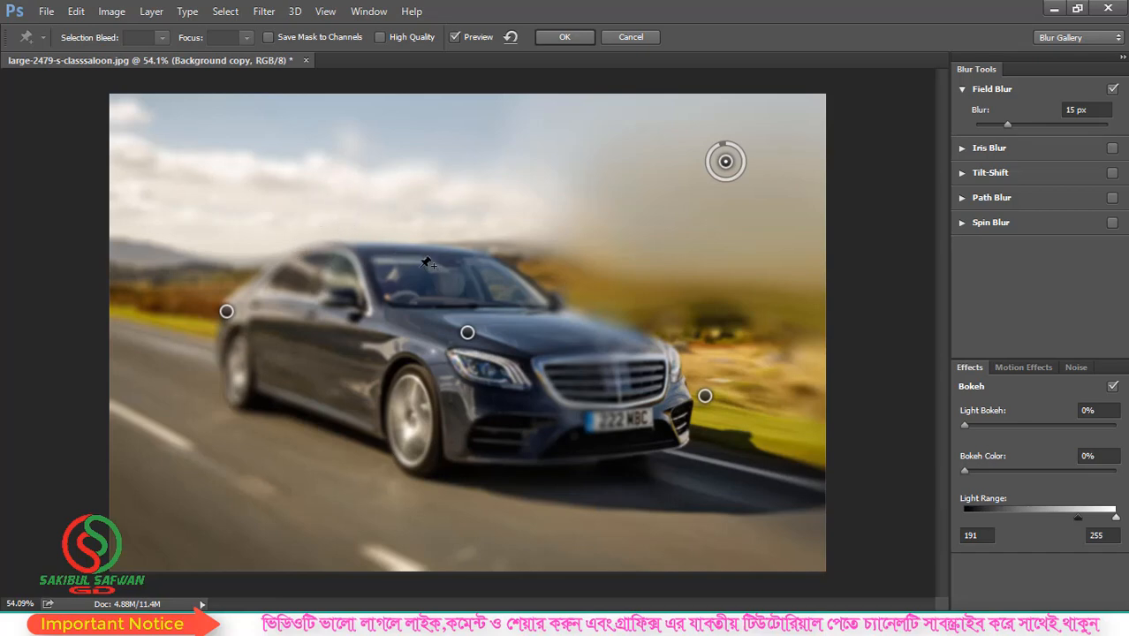
left_click(564, 38)
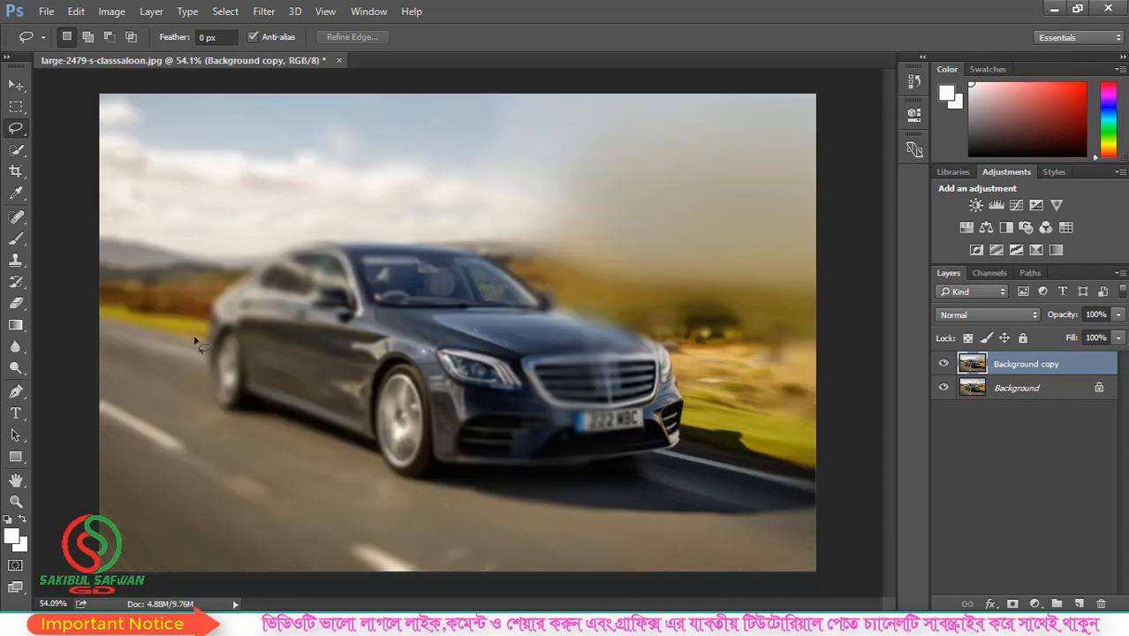
key("ctrl+z")
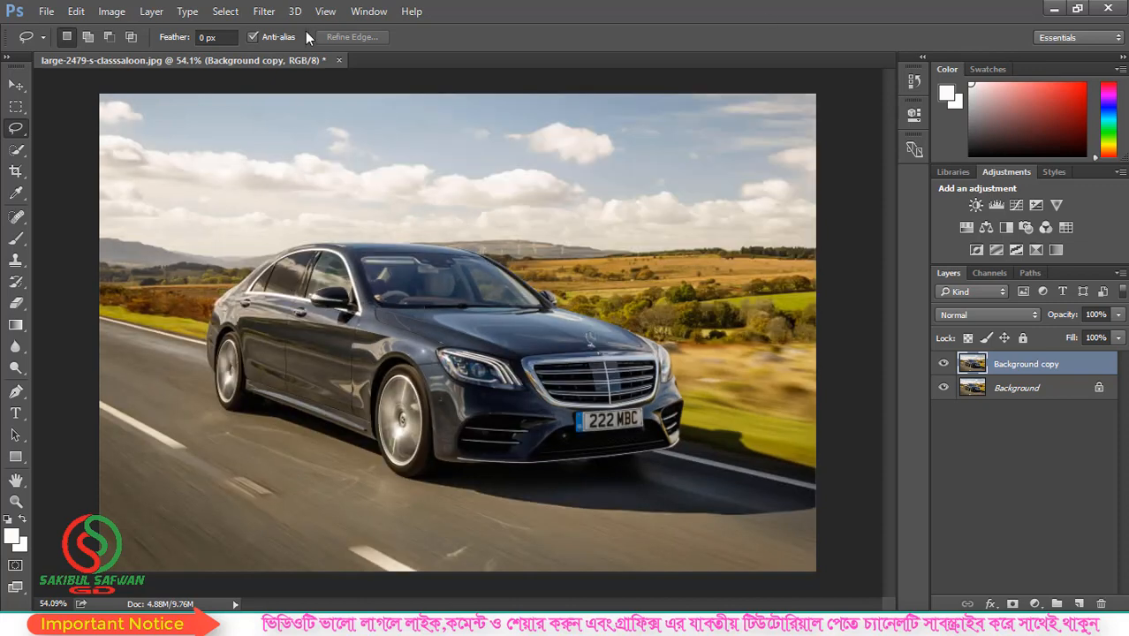
- Start an Iris Blur from the Blur Gallery and add iris pins in the sky above the hills and on the front wheel
left_click(263, 11)
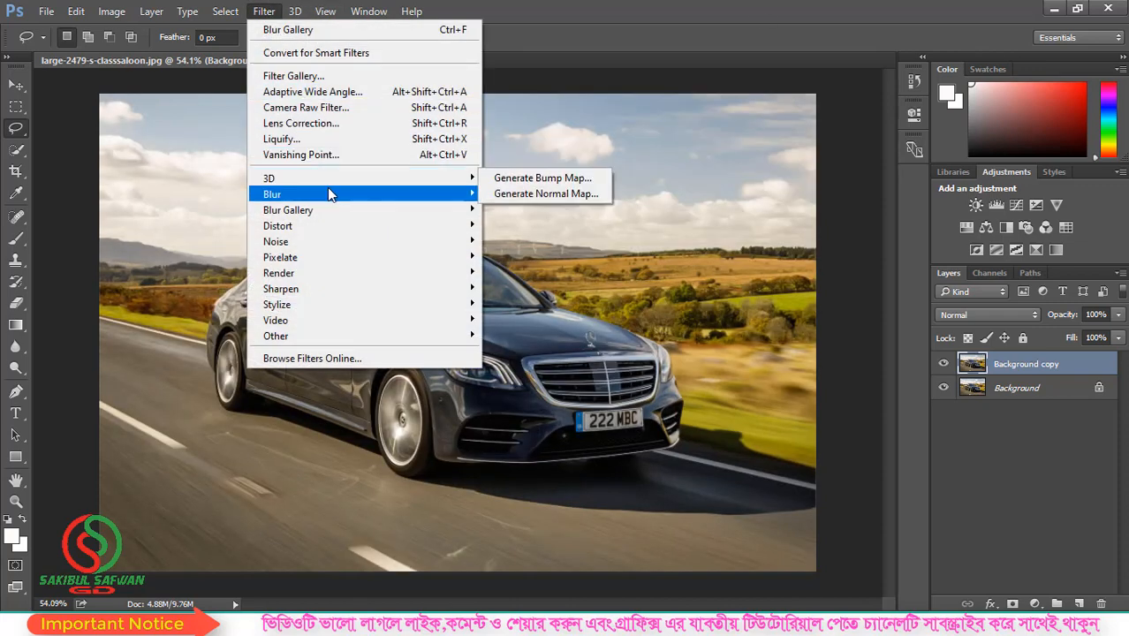
mouse_move(345, 209)
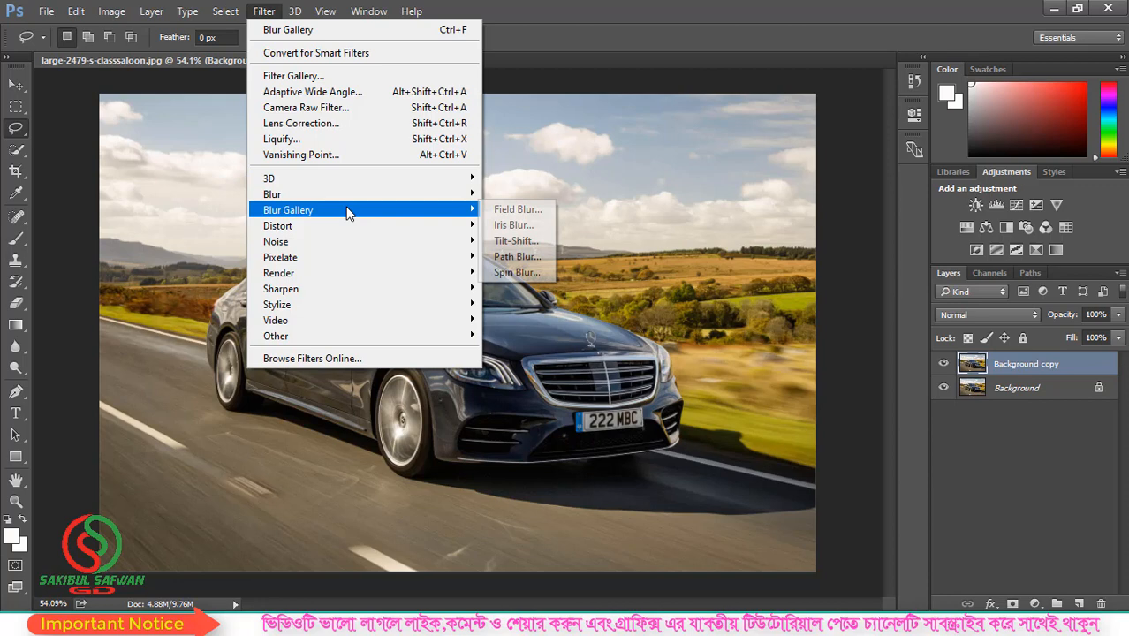
left_click(515, 227)
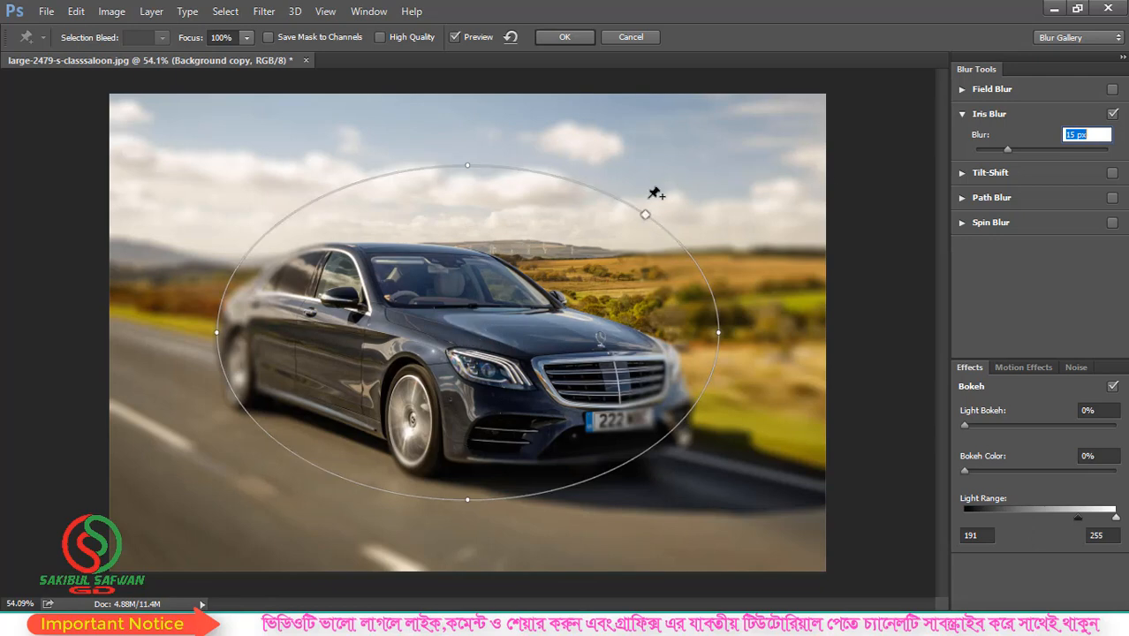
left_click_drag(646, 212, 716, 164)
key("ctrl+z")
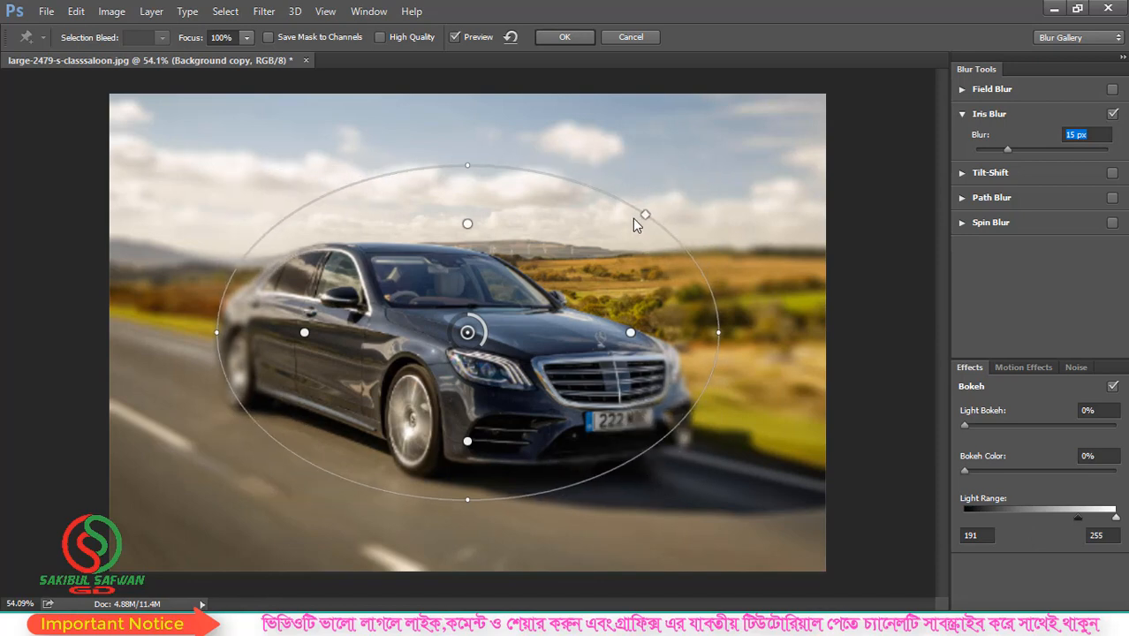
left_click(668, 214)
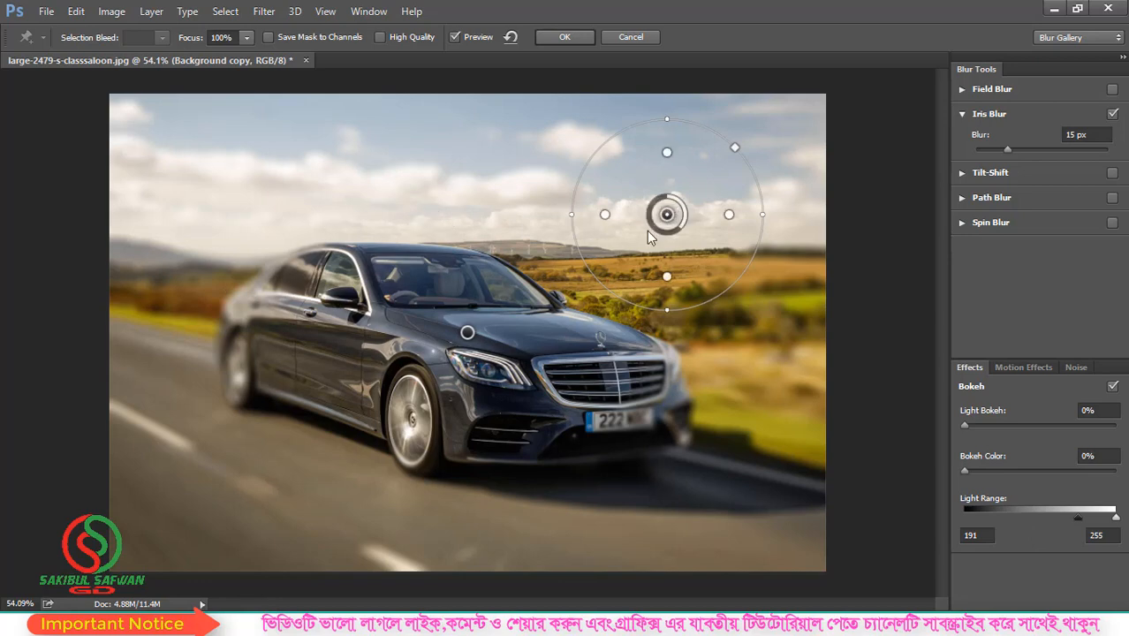
left_click(411, 416)
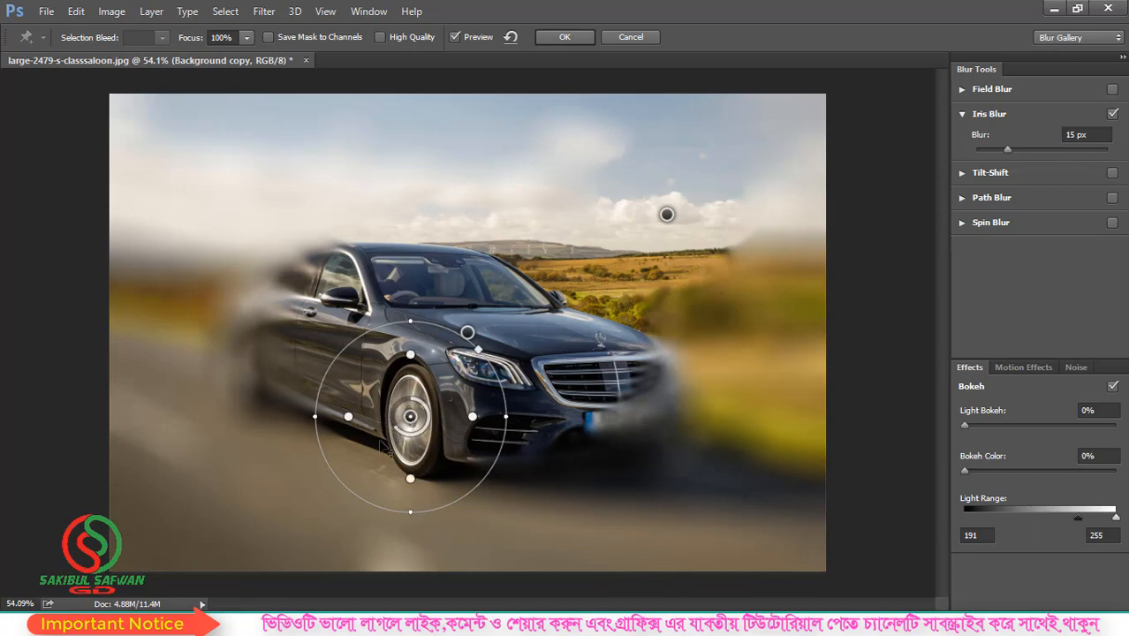
- Narrow the sharp area of the front wheel's iris, widen it to the ellipse's edge, and inspect the blur
scroll(351, 462, "up", 3)
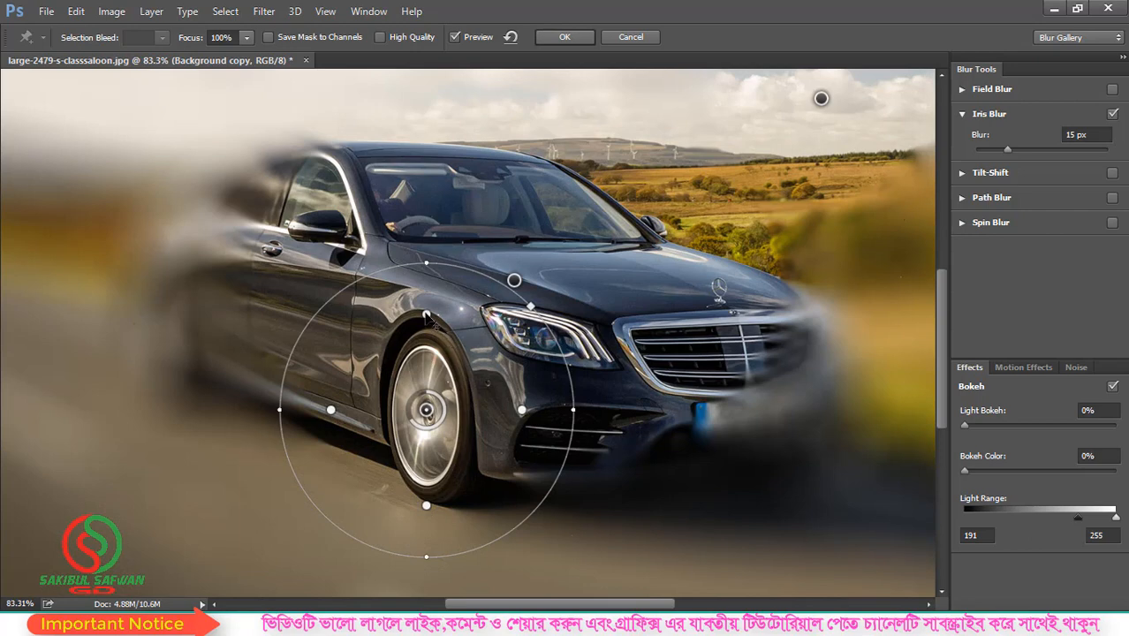
left_click_drag(427, 317, 426, 380)
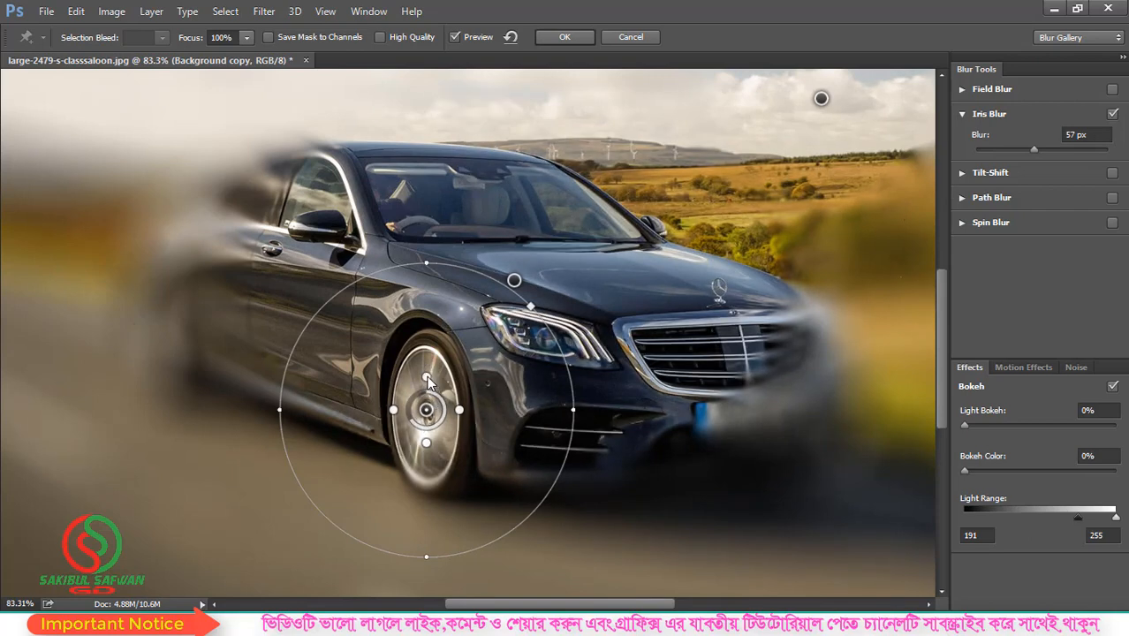
left_click_drag(427, 377, 501, 249)
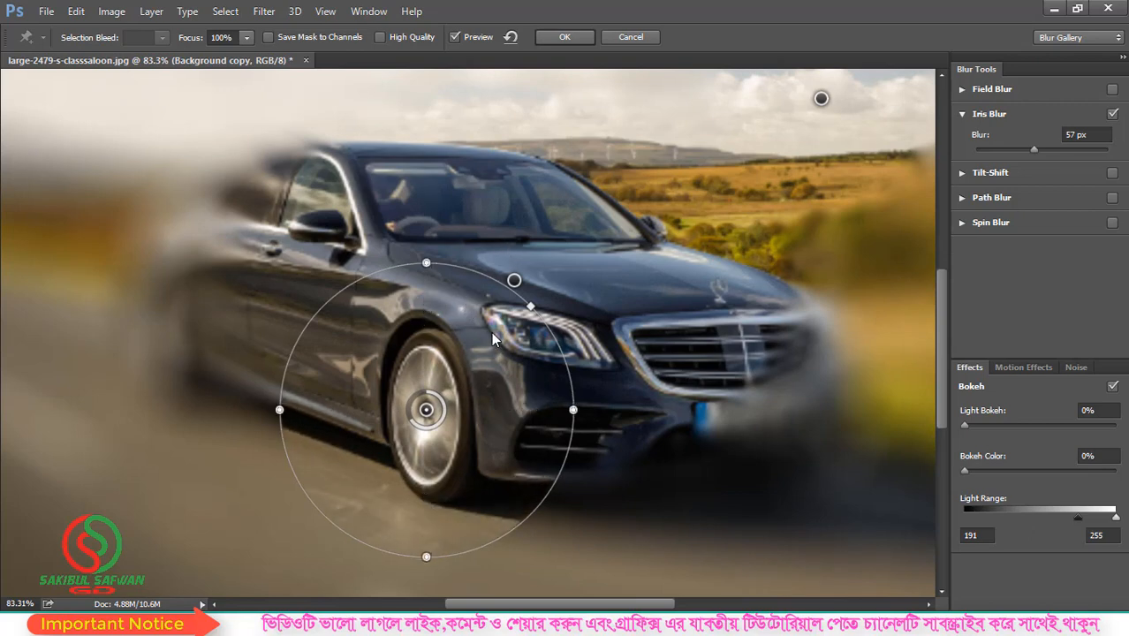
scroll(492, 334, "down", 5)
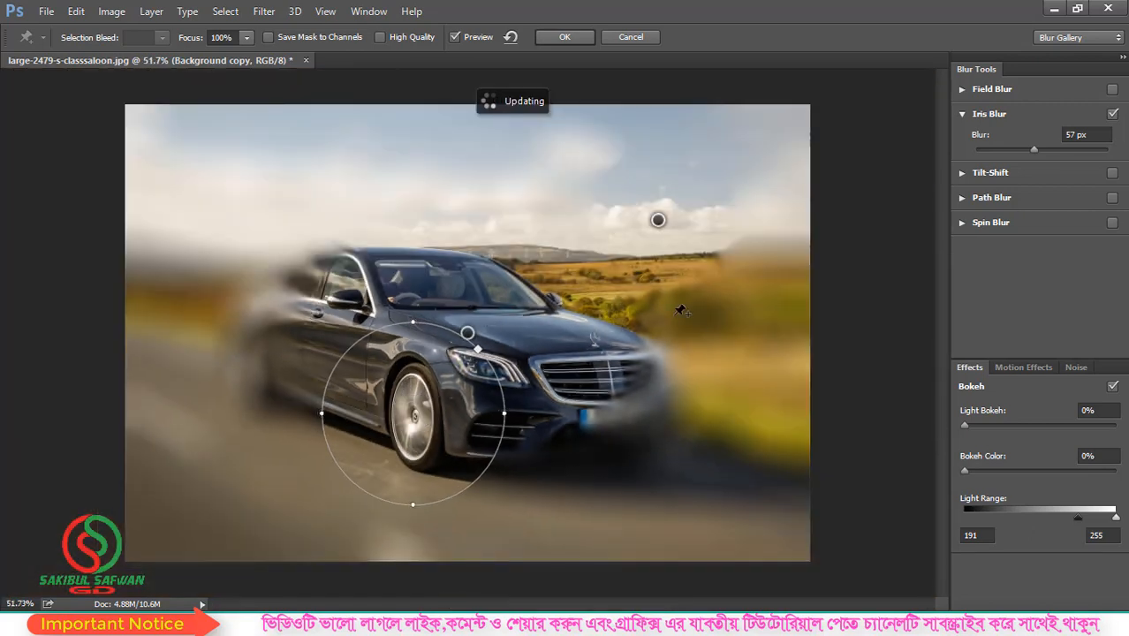
scroll(394, 407, "up", 3)
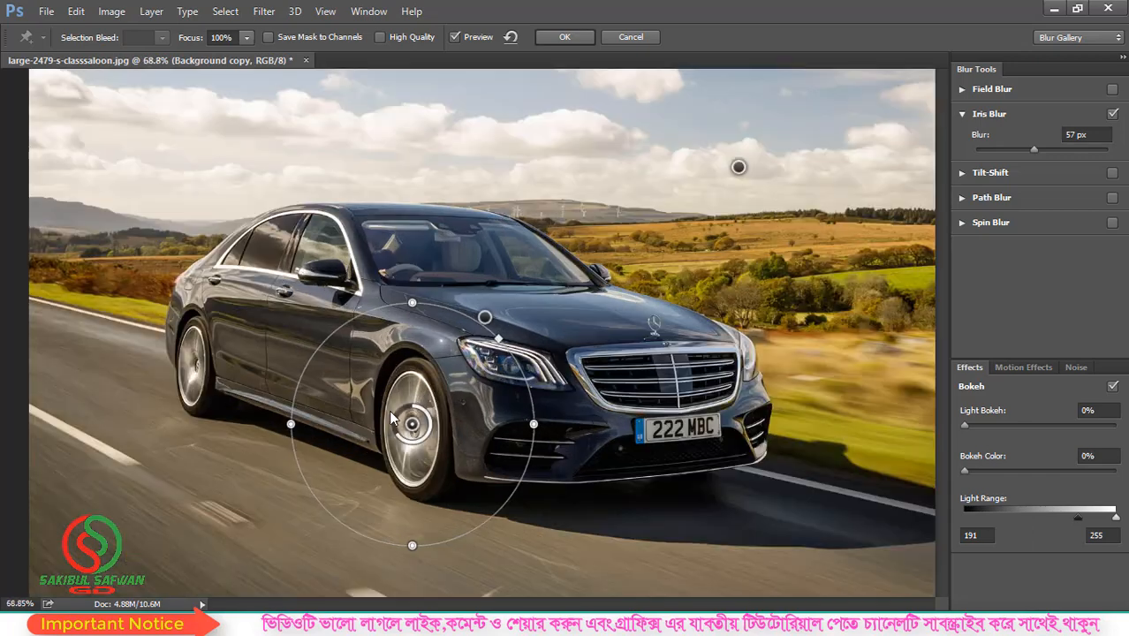
scroll(417, 384, "down", 4)
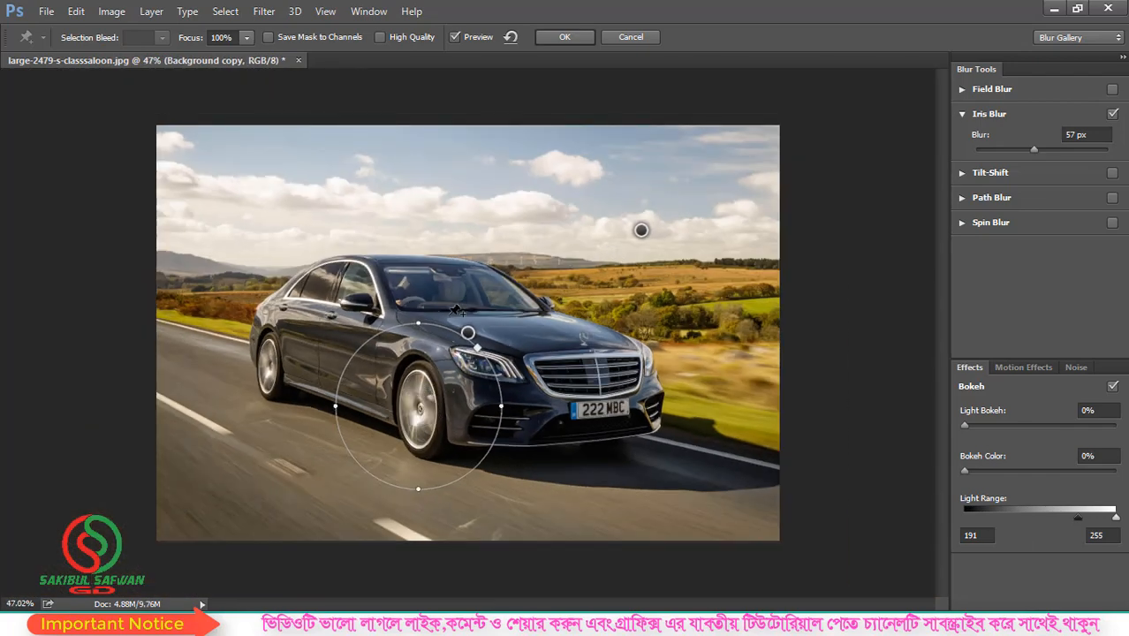
scroll(459, 311, "down", 2)
scroll(477, 351, "up", 3)
scroll(475, 352, "down", 1)
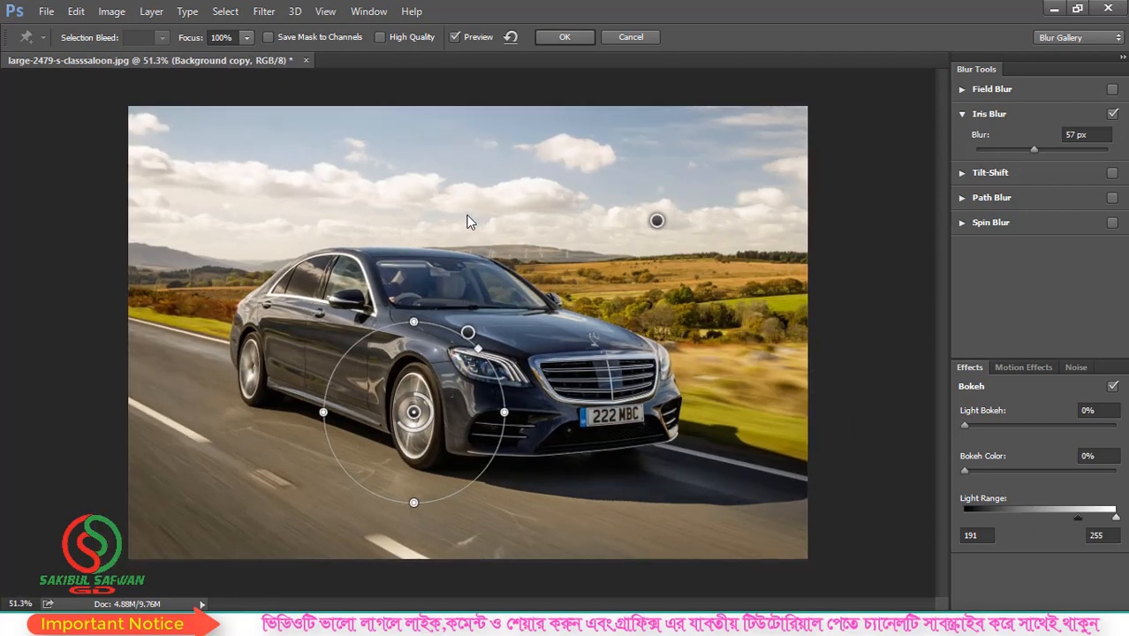
- Add an iris pin on the car's windshield, widen its sharp area, and cancel the Iris Blur
left_click(467, 268)
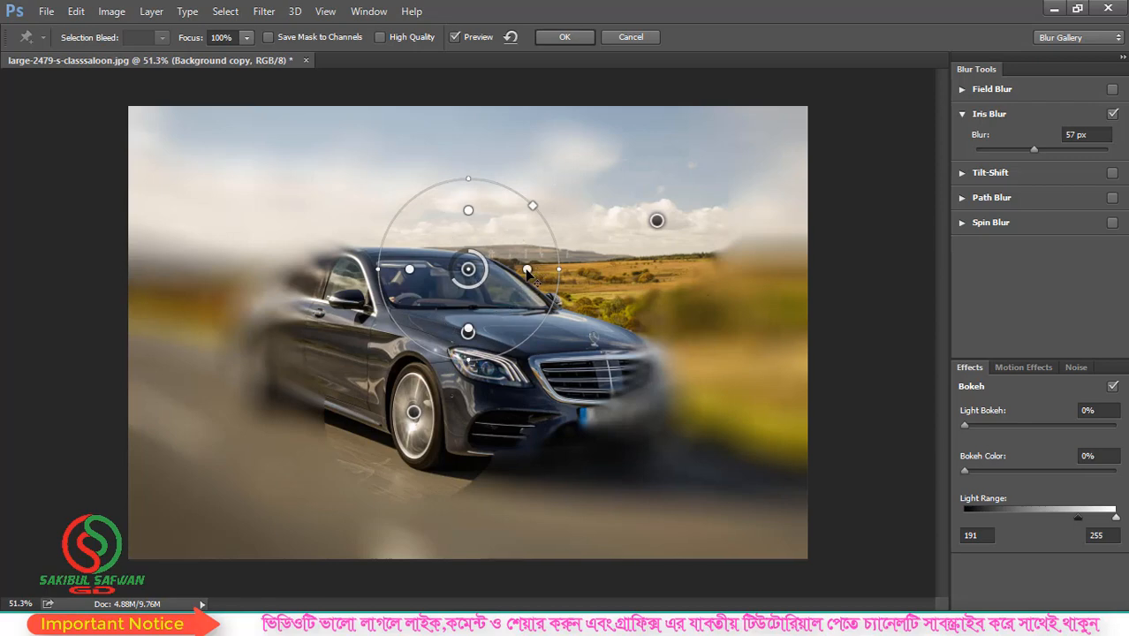
left_click_drag(526, 271, 555, 269)
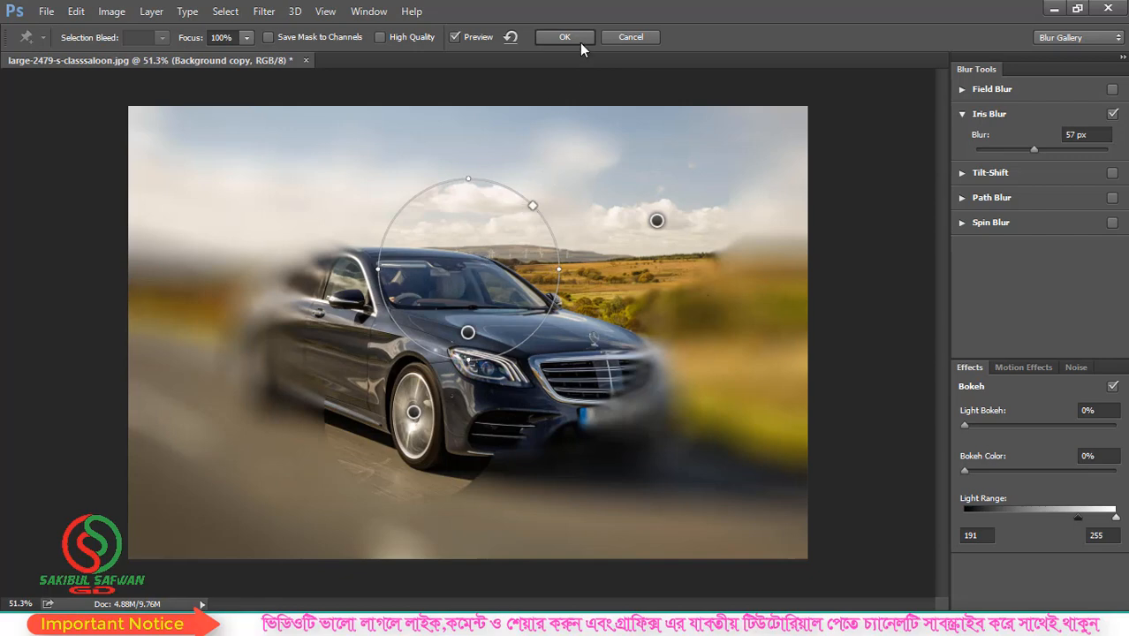
left_click(637, 37)
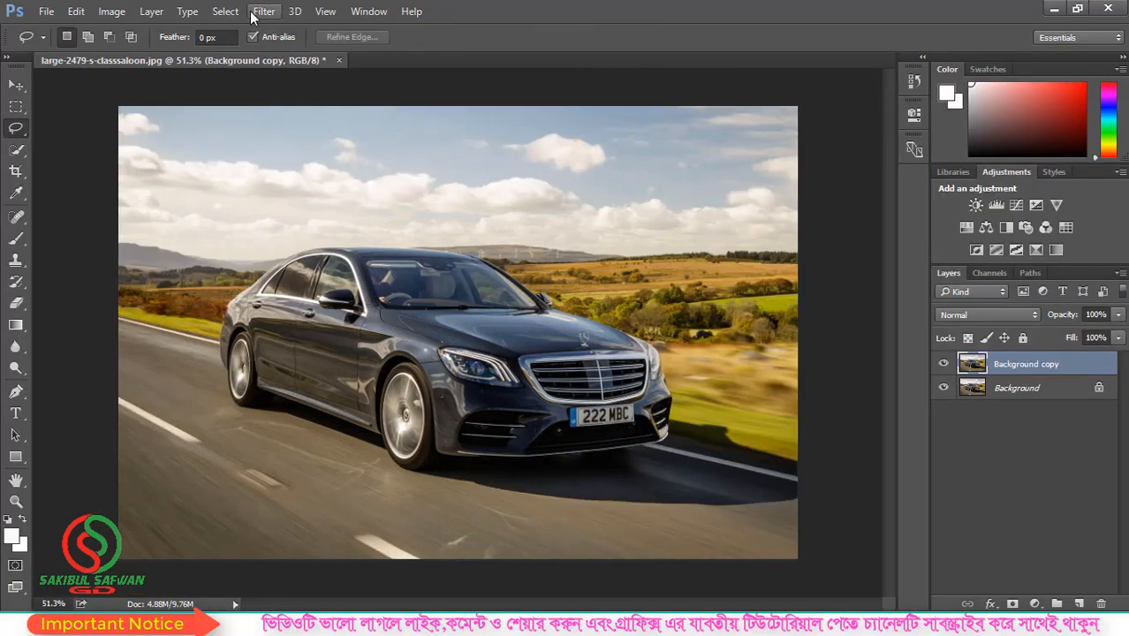
- Try a 15° Spin Blur with its ellipse widened across the car, narrow and widen its full-blur area, and cancel it
left_click(252, 12)
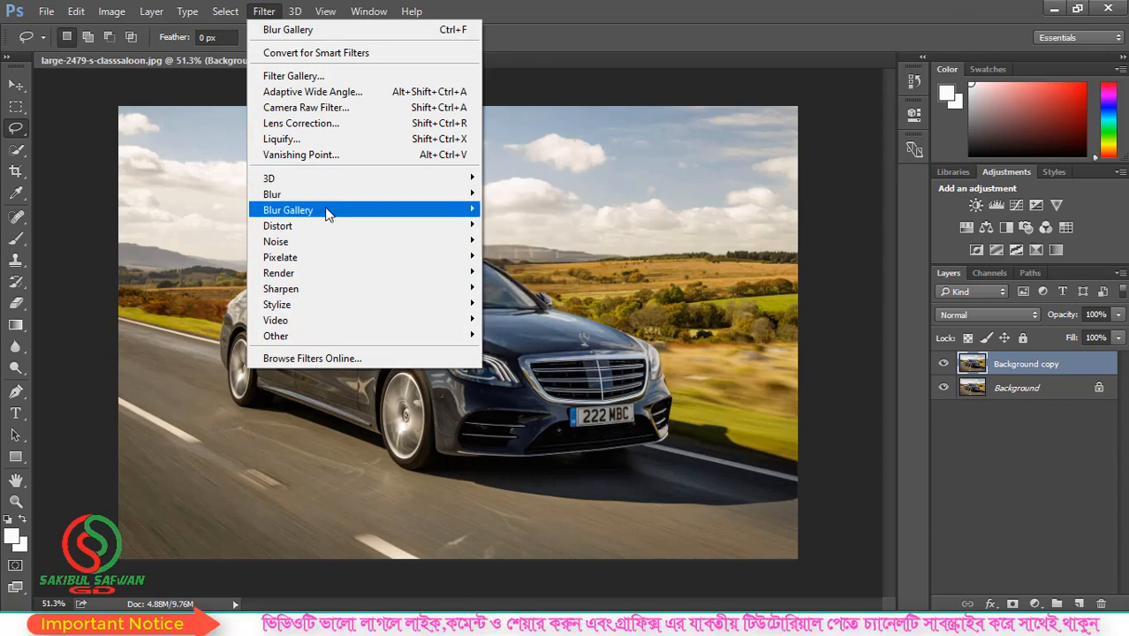
mouse_move(327, 214)
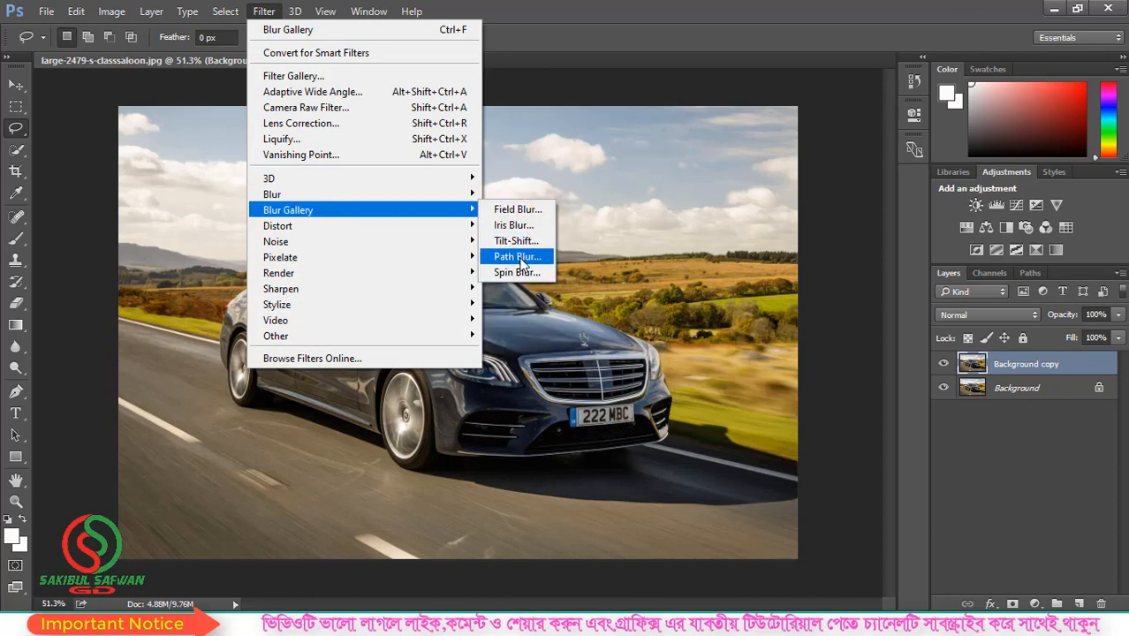
left_click(517, 272)
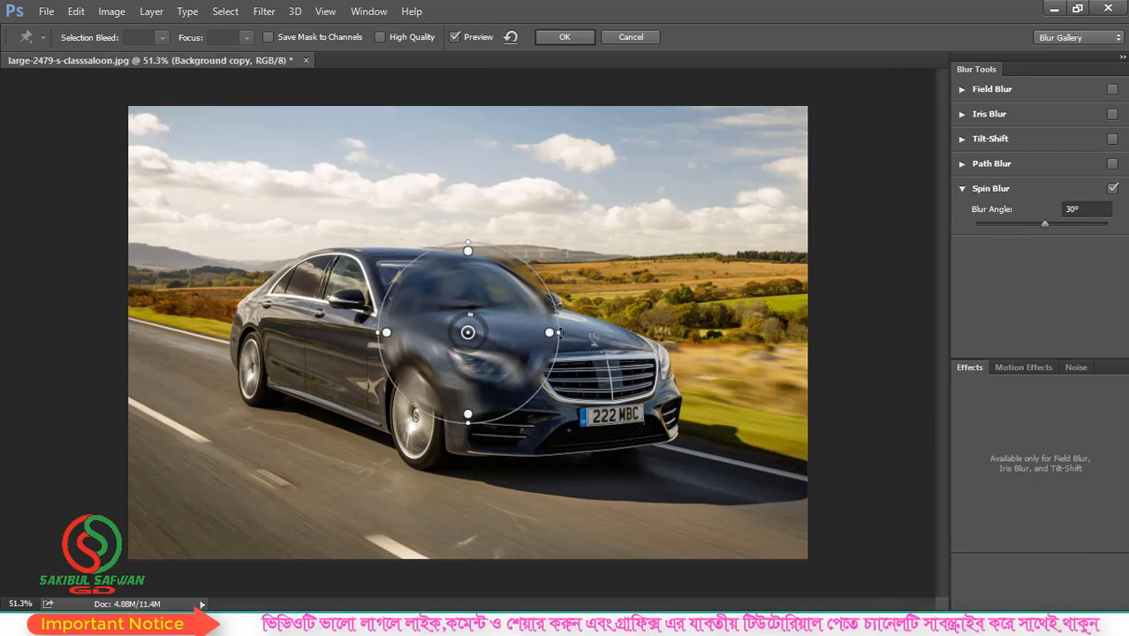
left_click_drag(558, 332, 632, 338)
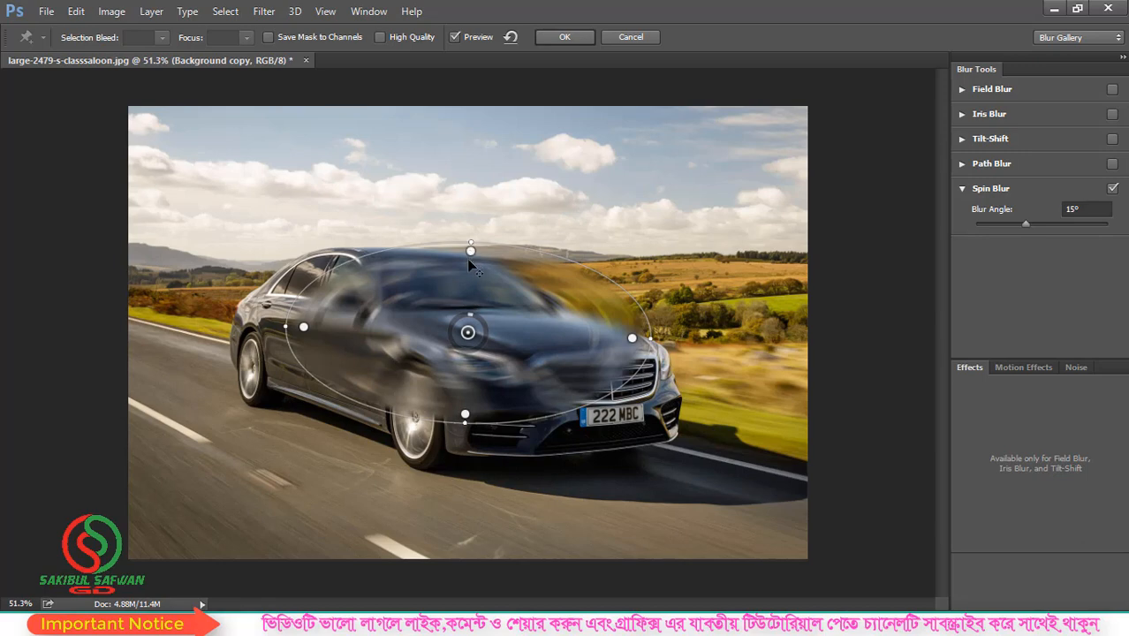
left_click_drag(468, 259, 468, 298)
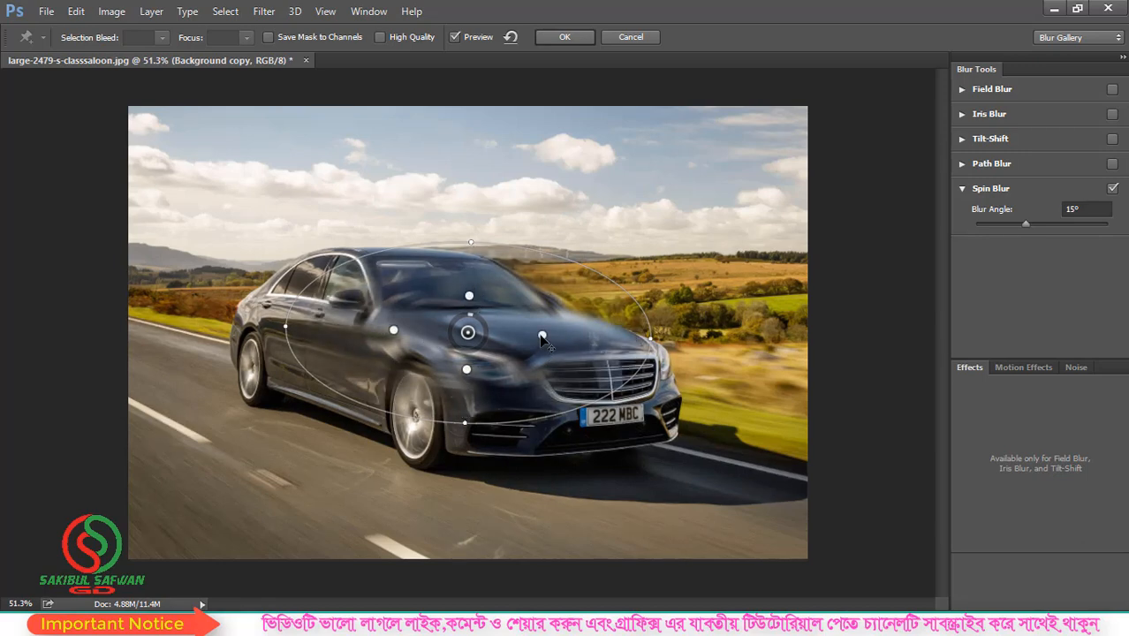
left_click_drag(542, 338, 653, 339)
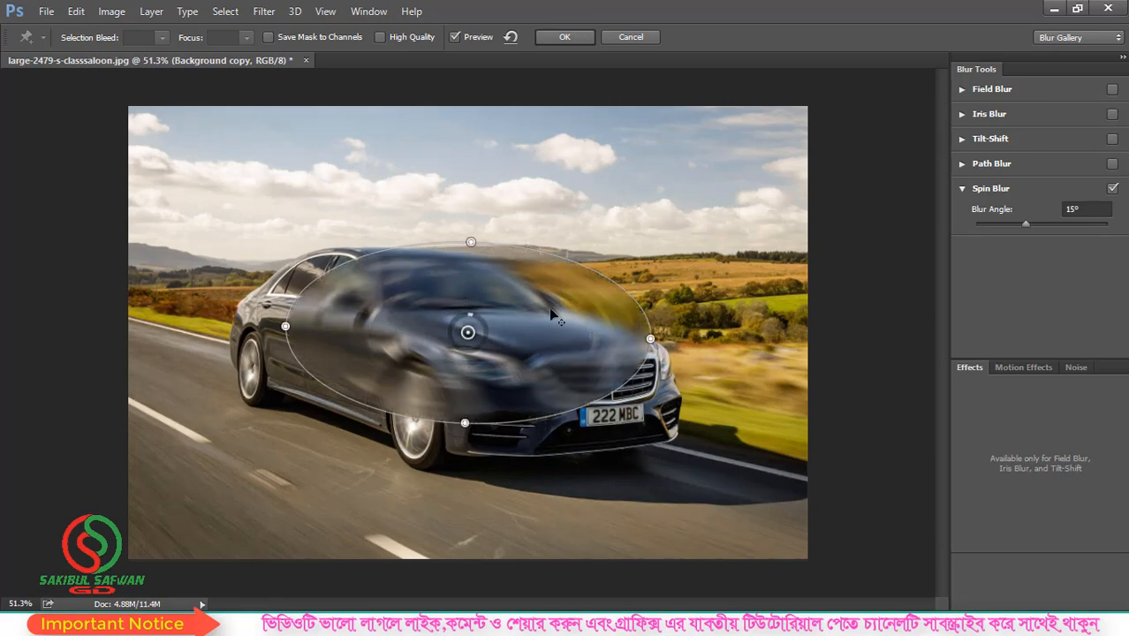
left_click(634, 37)
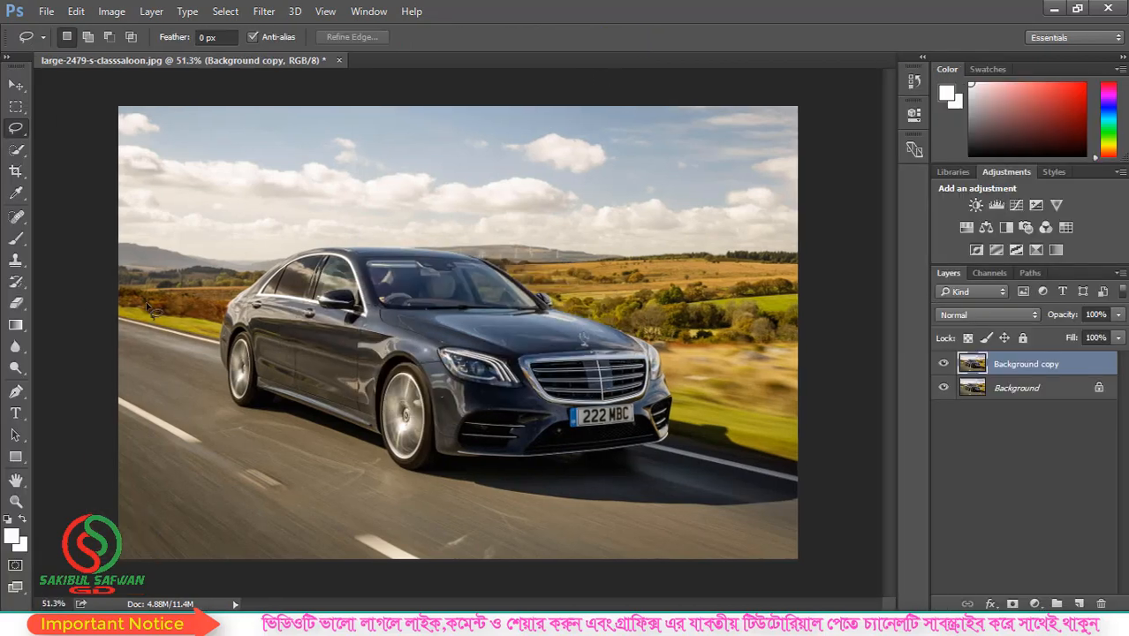
left_click(265, 12)
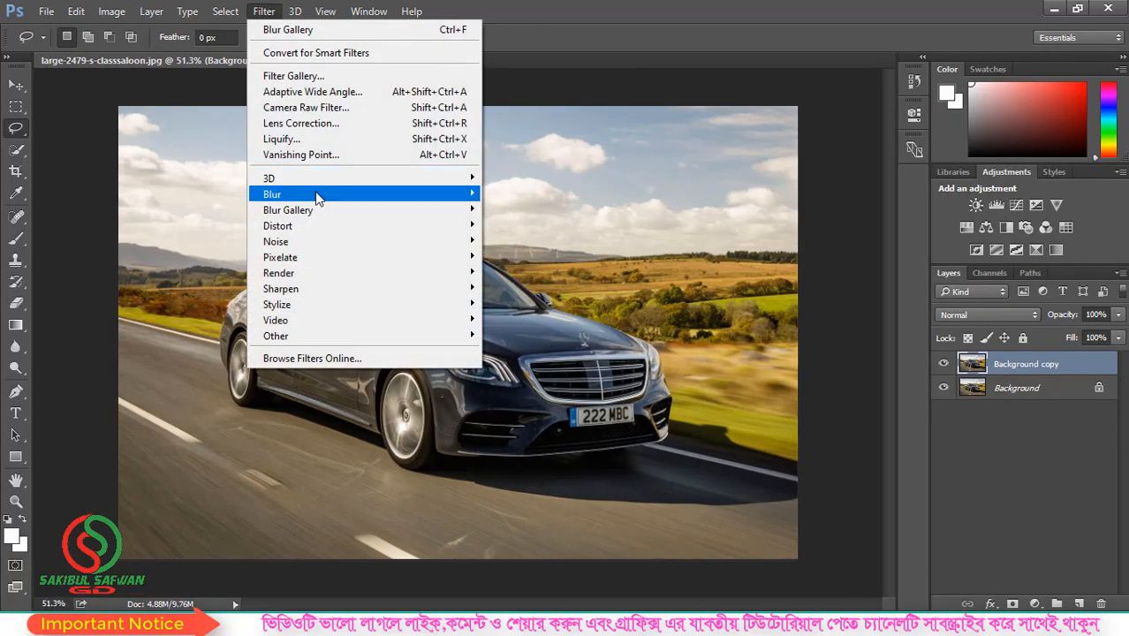
mouse_move(330, 205)
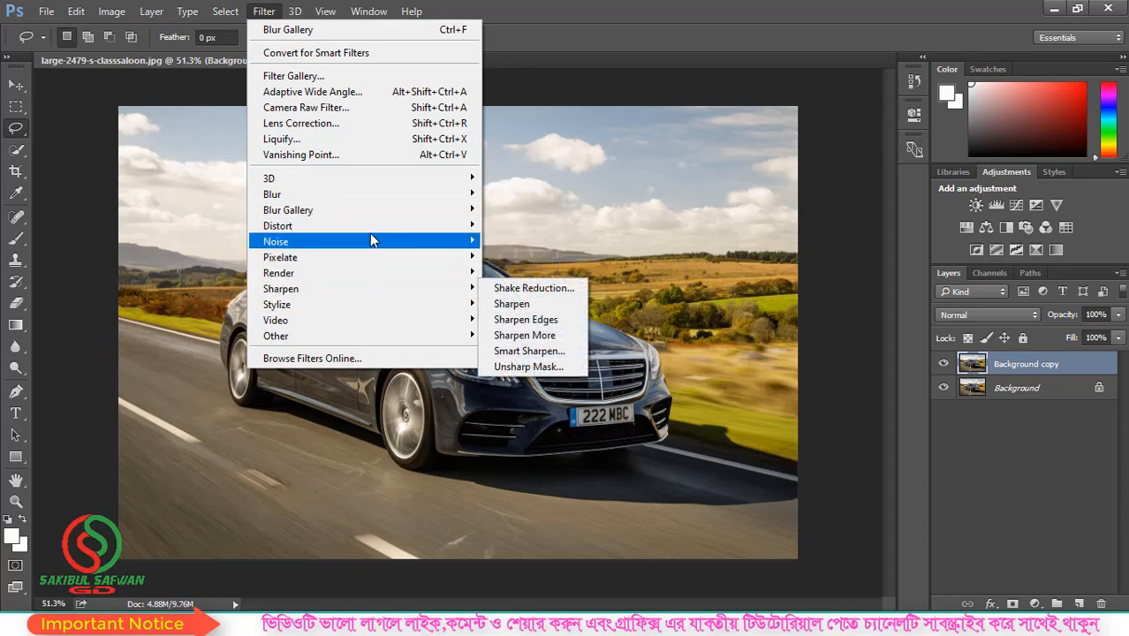
mouse_move(389, 234)
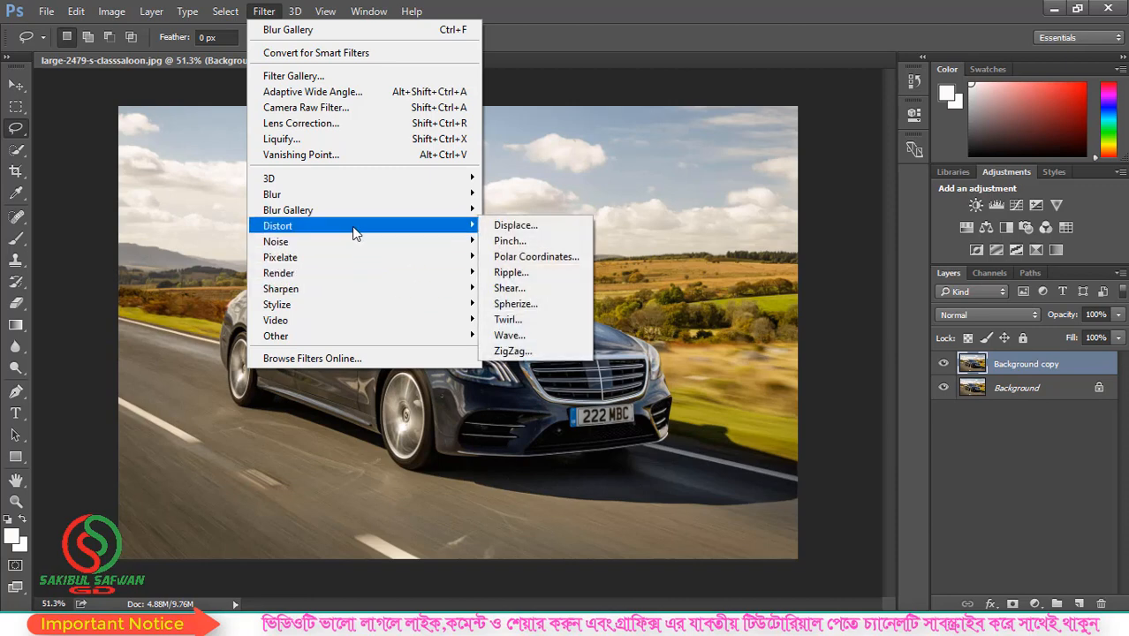
mouse_move(402, 214)
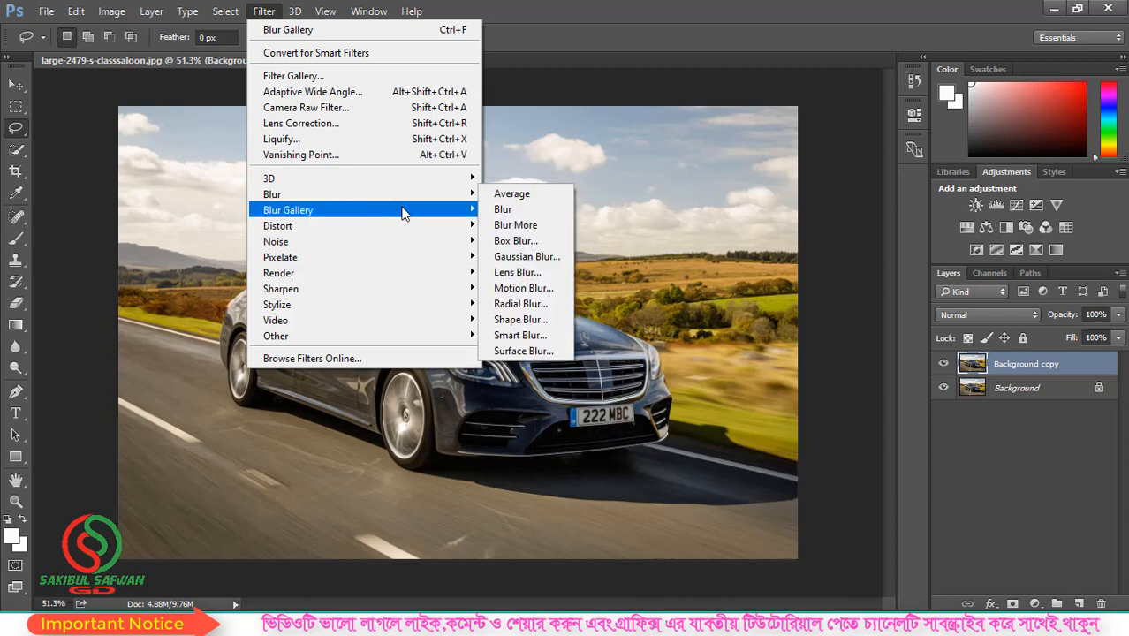
left_click(504, 170)
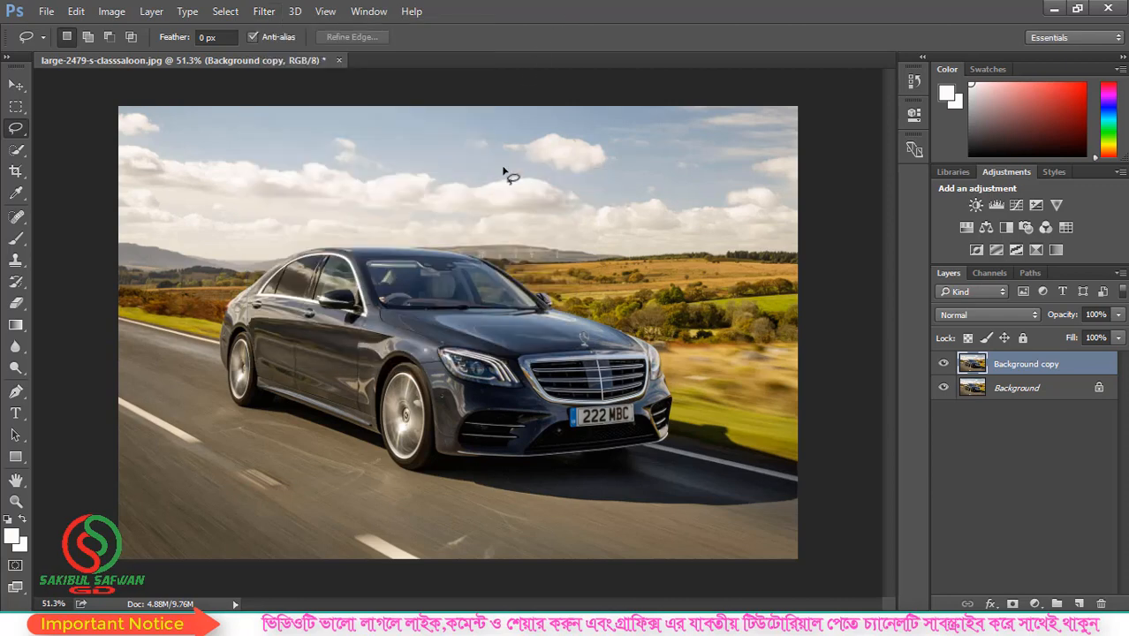